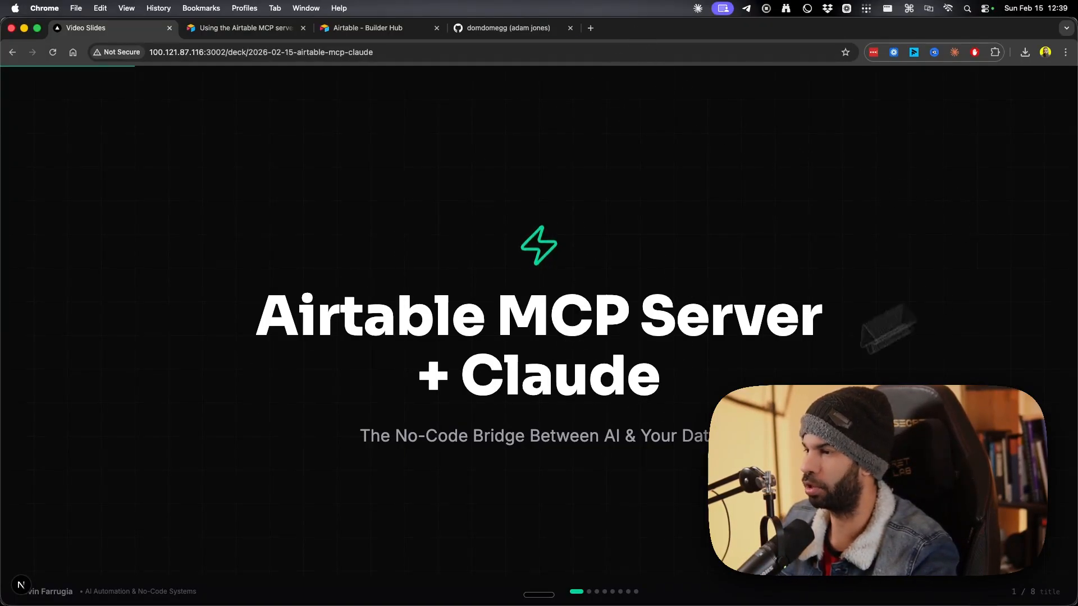
Advance the deck to slide 2, 'The Data Trap'.
key("Right")
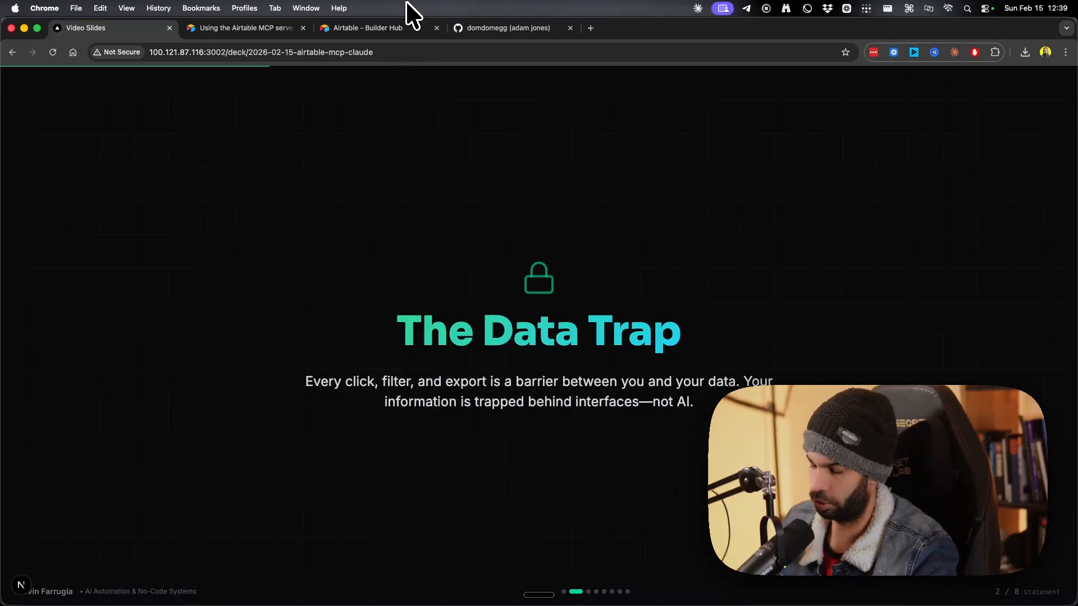
key("alt+space")
Launch Airtable from Raycast and create a blank base from scratch with an empty Table 1.
type("air")
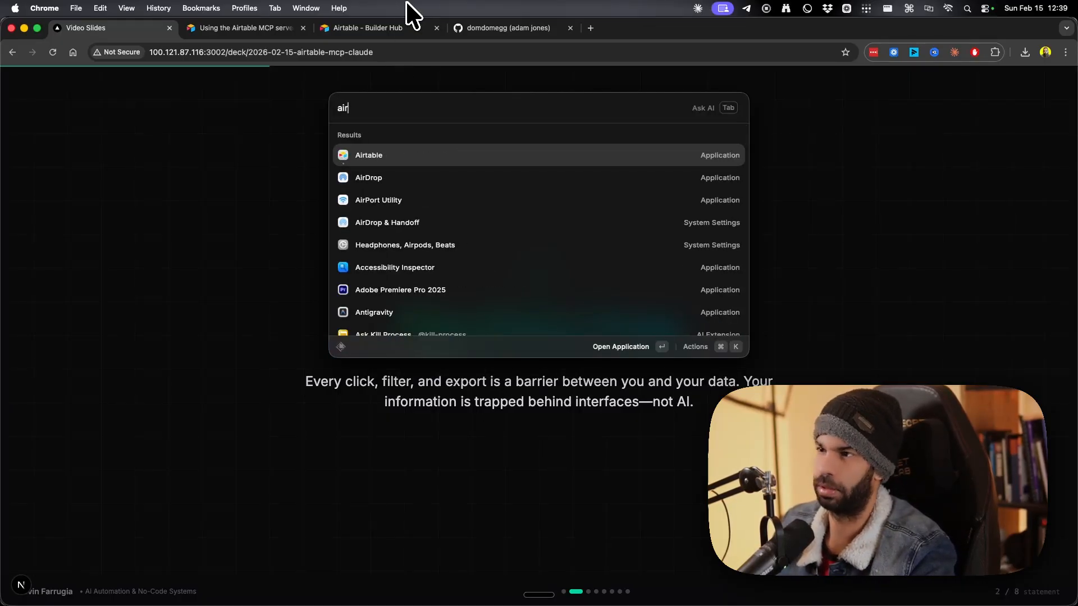
key("Return")
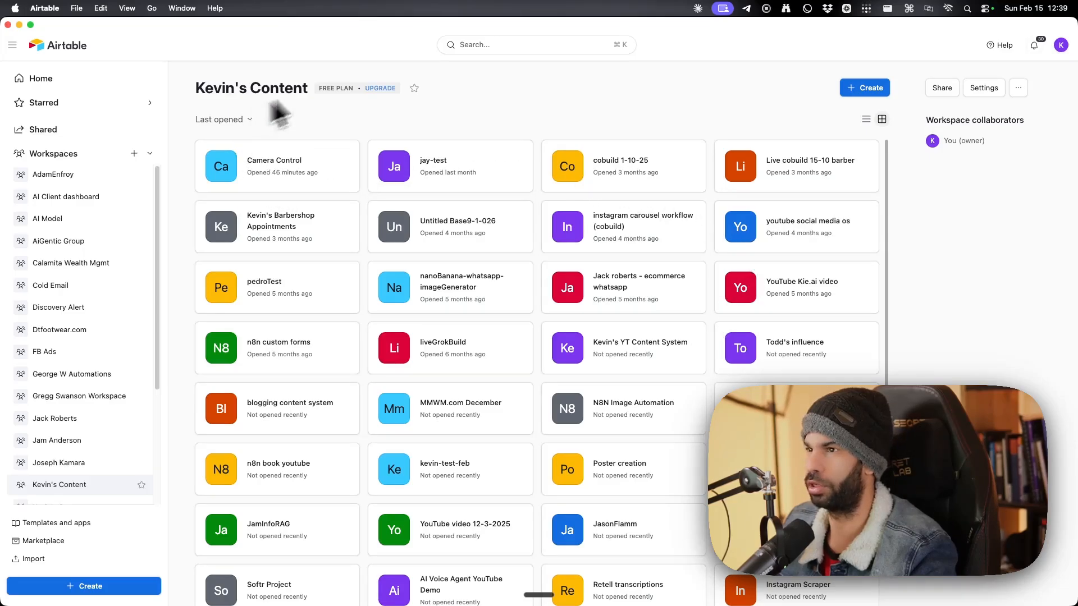
left_click(864, 88)
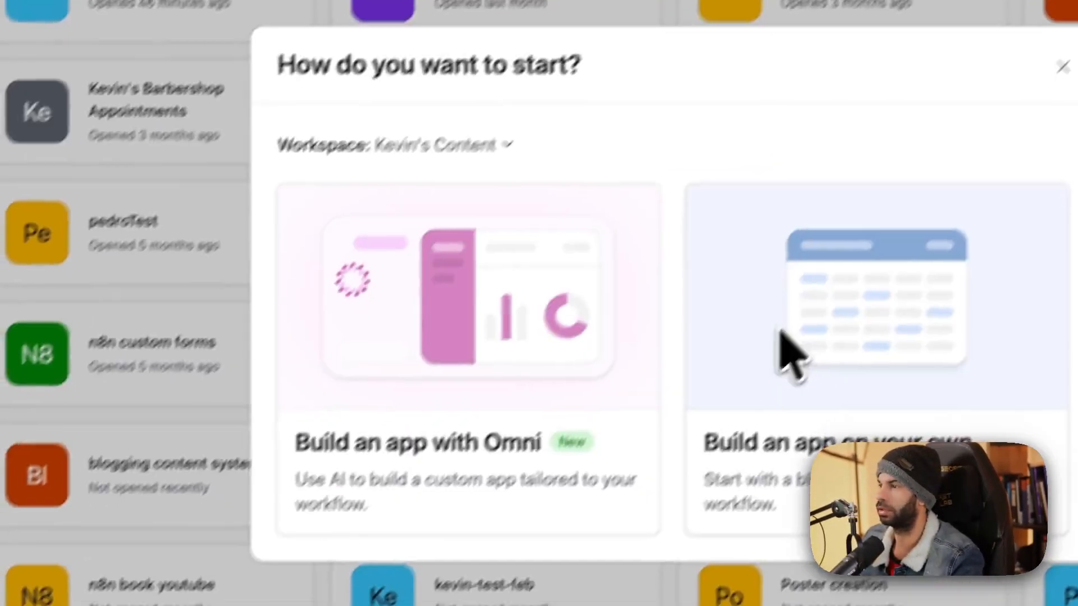
left_click(783, 337)
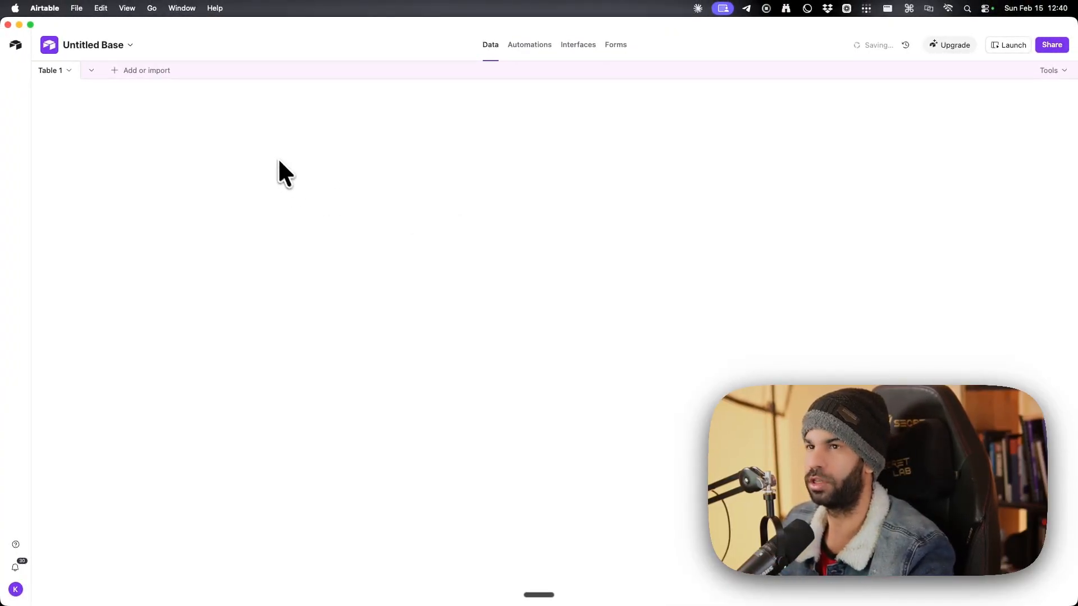
key("ctrl+Up")
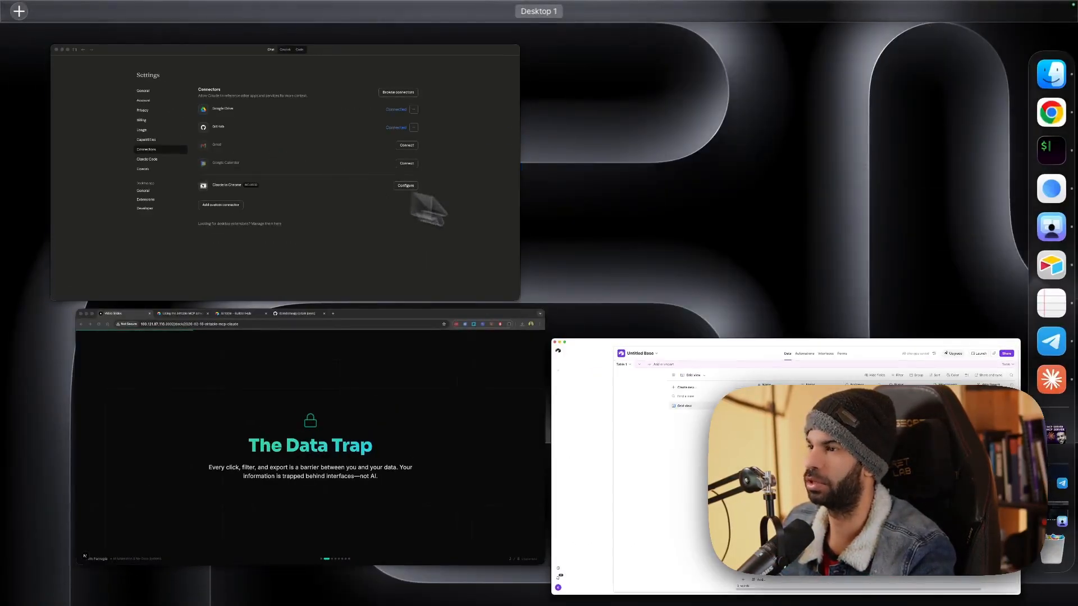
In Claude's connector catalogue, search 'airtable' and view the Airtable MCP Server details and developer profile.
left_click(295, 152)
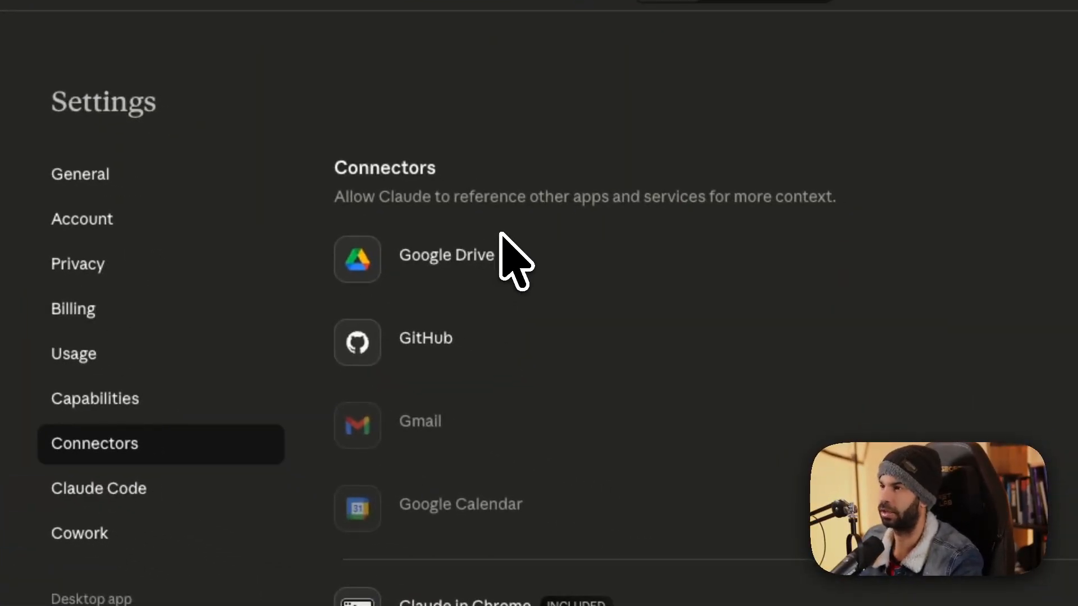
key("ctrl+Up")
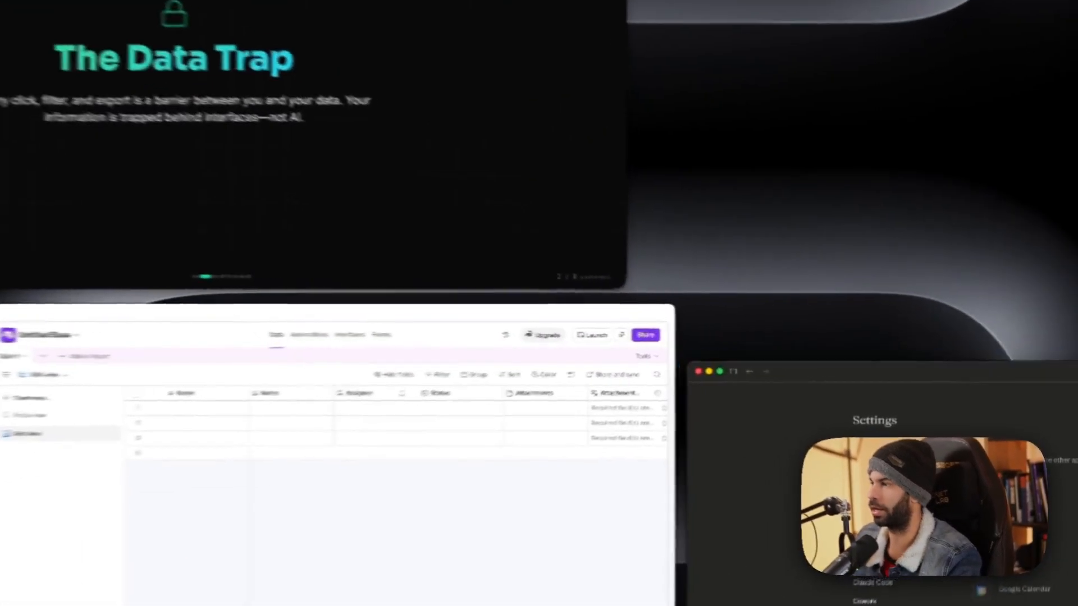
left_click(564, 377)
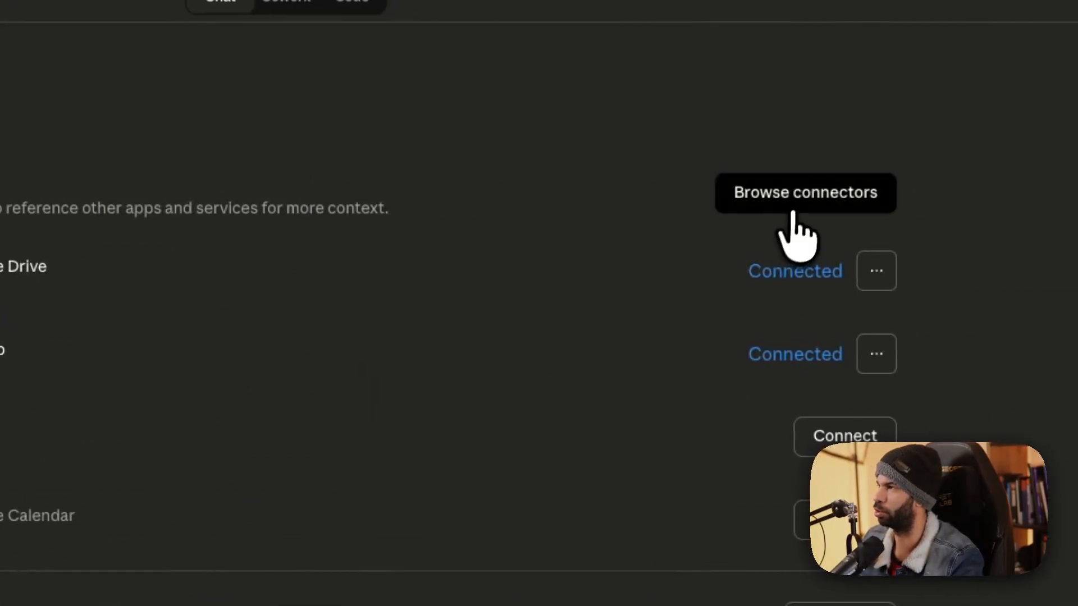
left_click(793, 217)
left_click(565, 229)
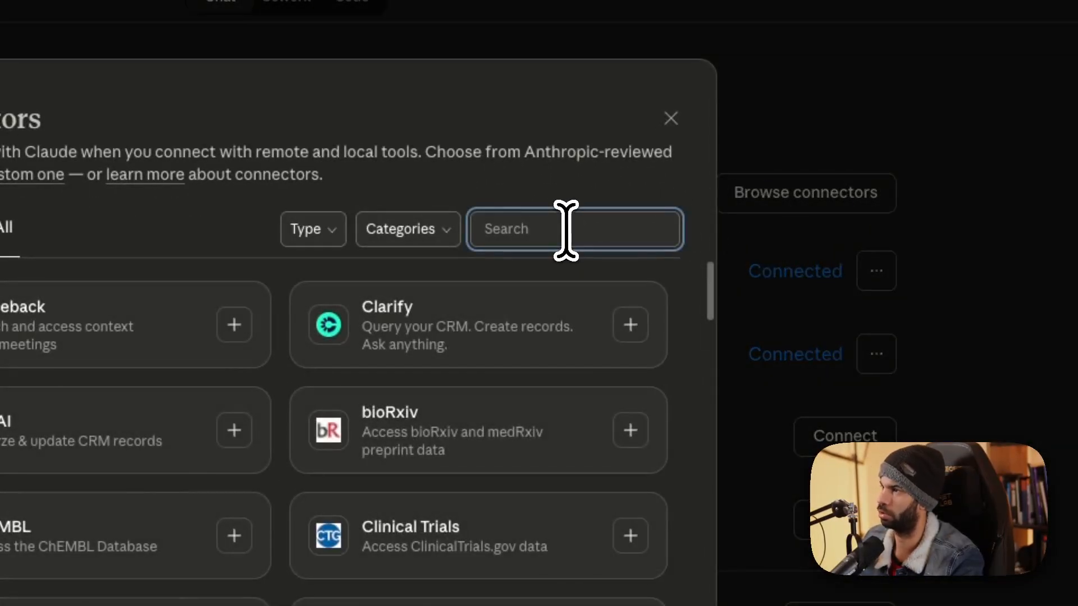
type("airtable")
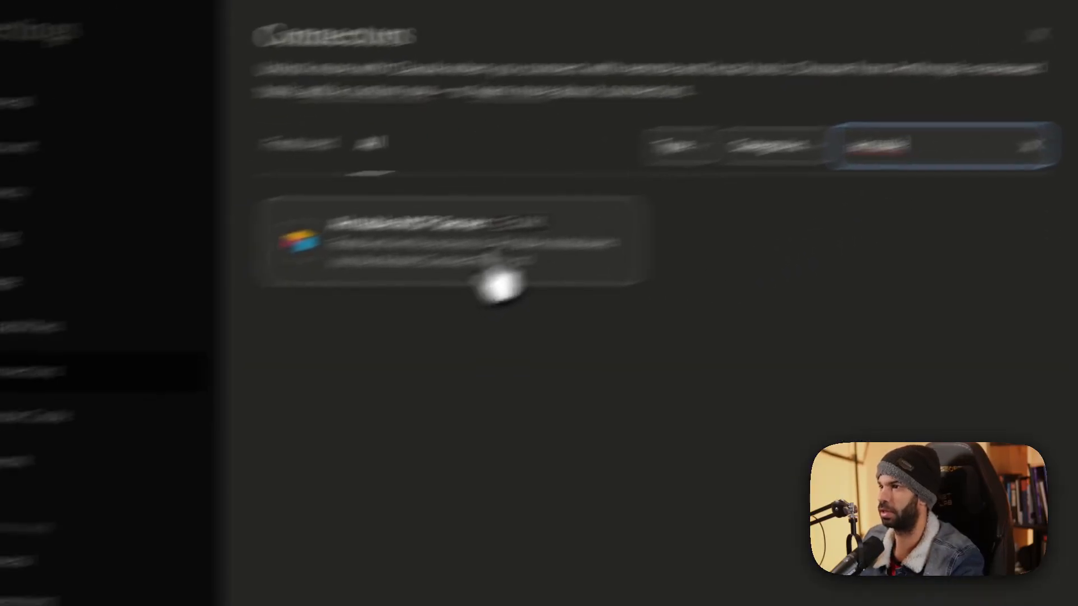
left_click(497, 275)
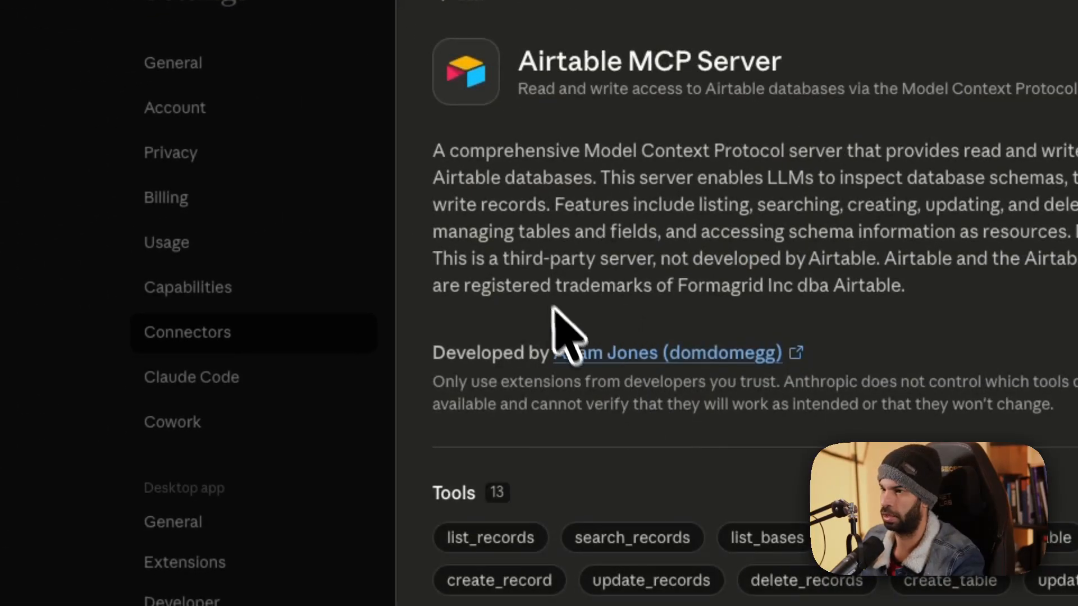
left_click(579, 353)
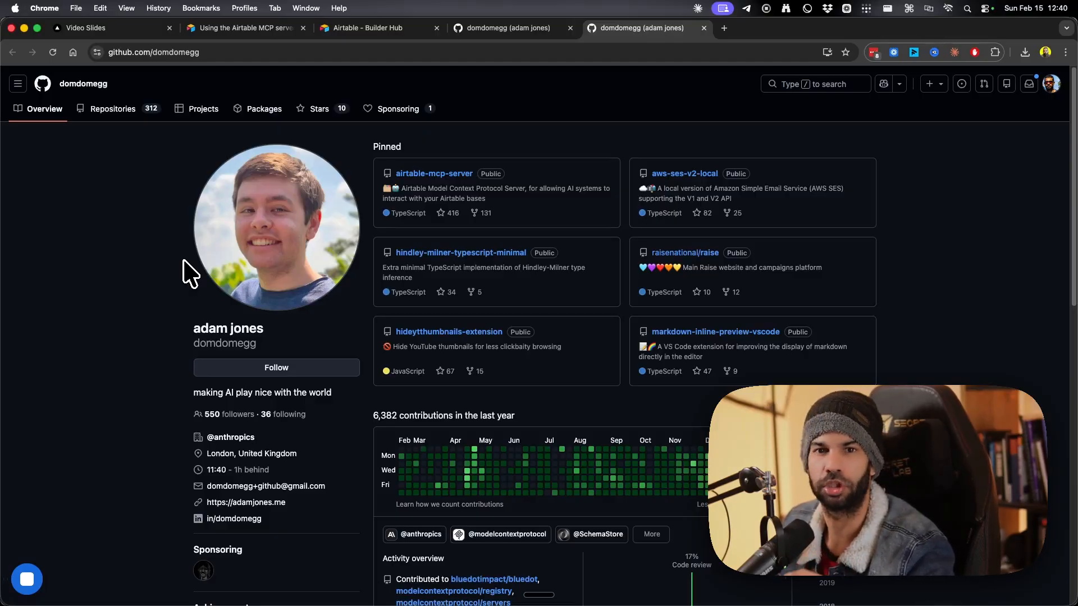
Return to the Airtable MCP documentation page in the browser.
key("ctrl+Up")
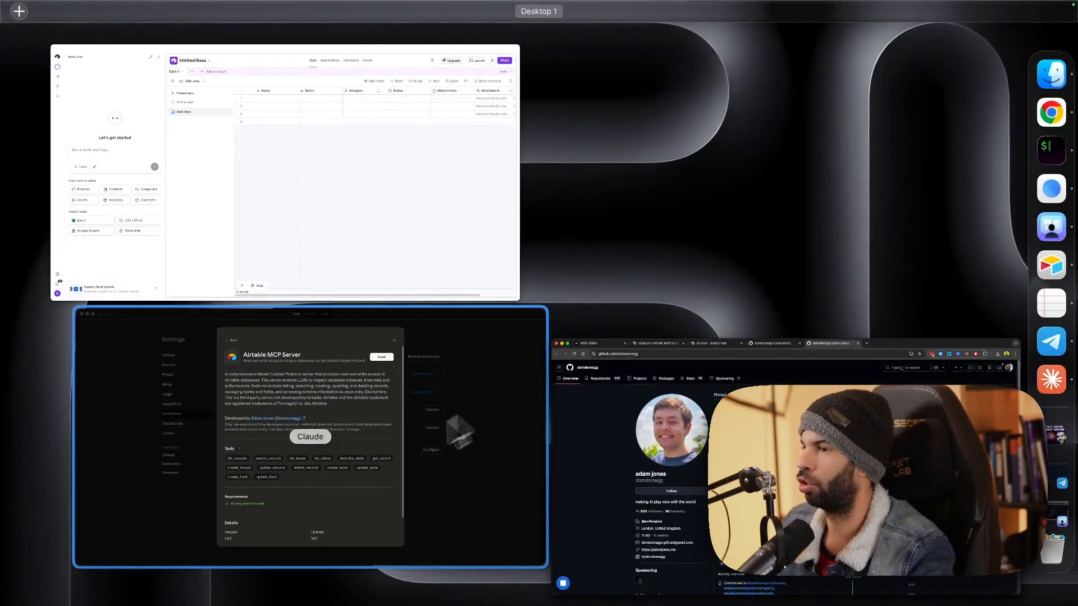
left_click(376, 462)
key("ctrl+Up")
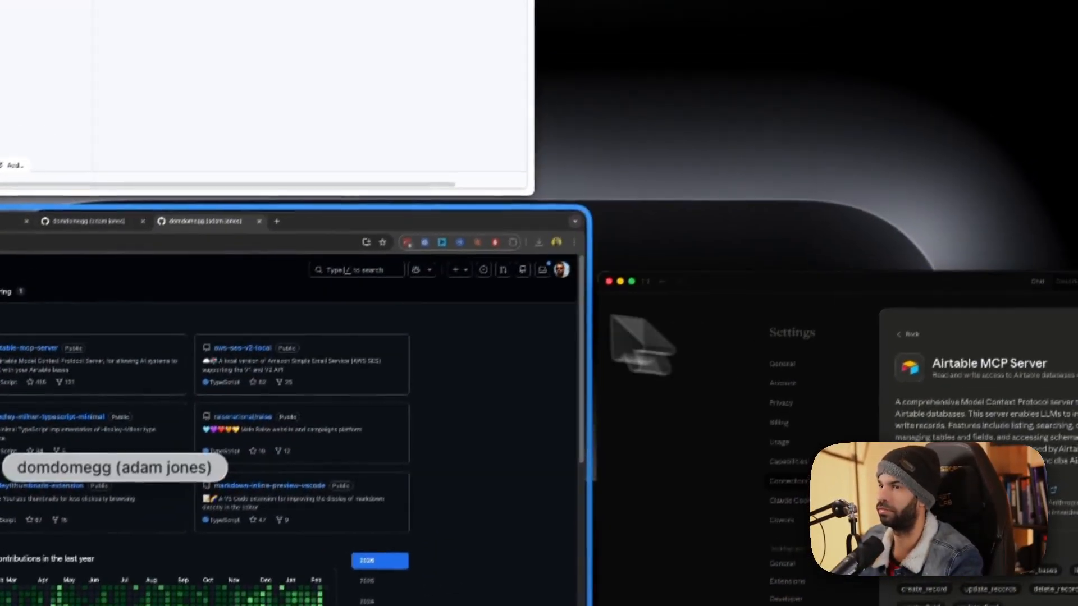
left_click(247, 337)
left_click(457, 73)
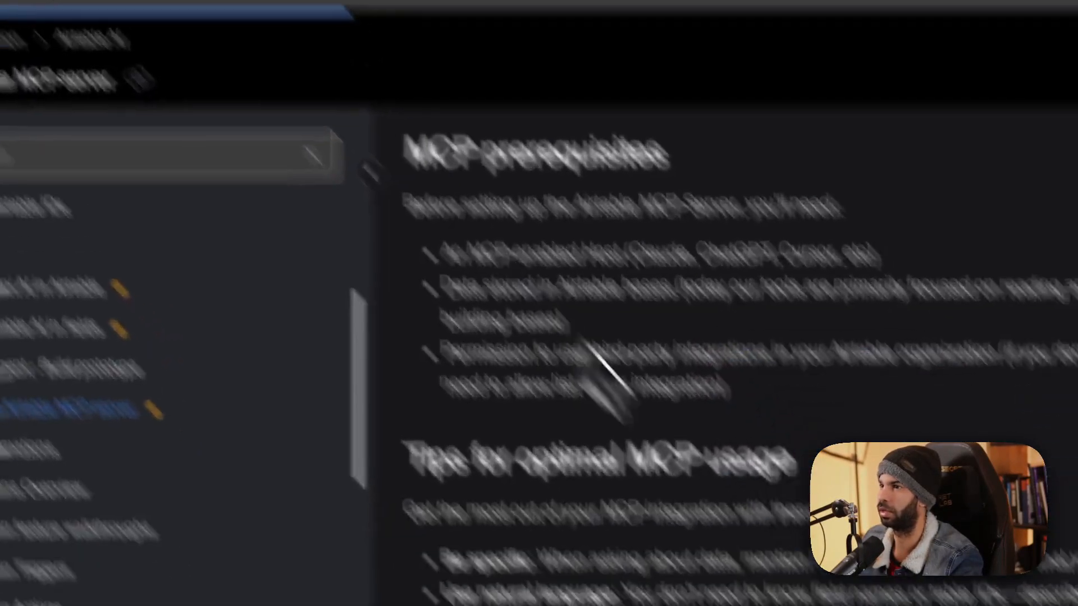
Highlight the MCP overview phrases about connecting AI tools, your data and natural conversation, then advance the deck to slide 3.
scroll(725, 457, "up", 5)
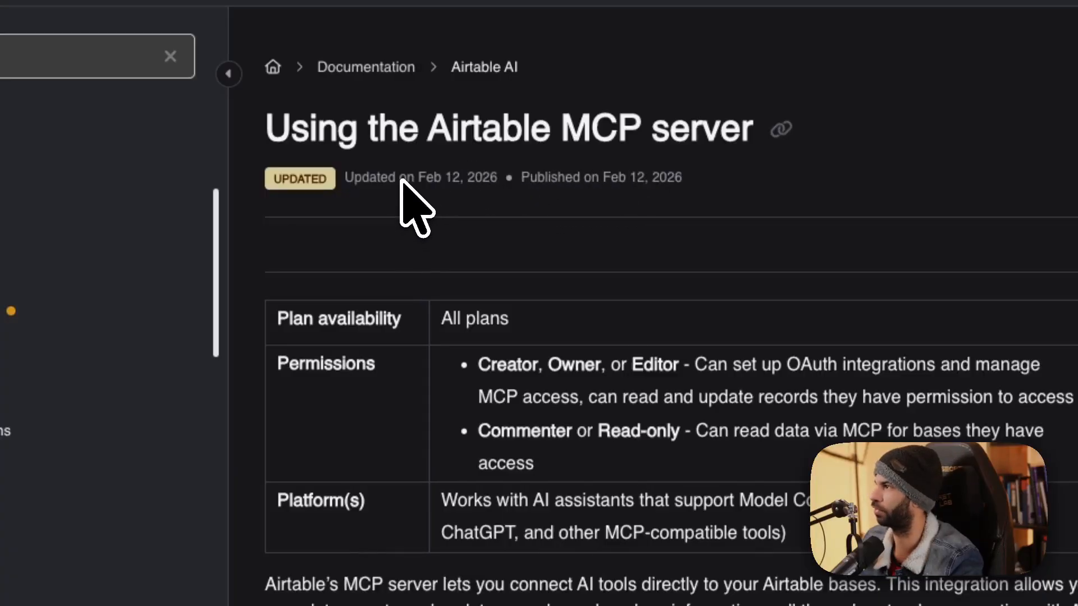
left_click_drag(266, 129, 654, 135)
scroll(567, 303, "down", 5)
left_click_drag(302, 324, 728, 328)
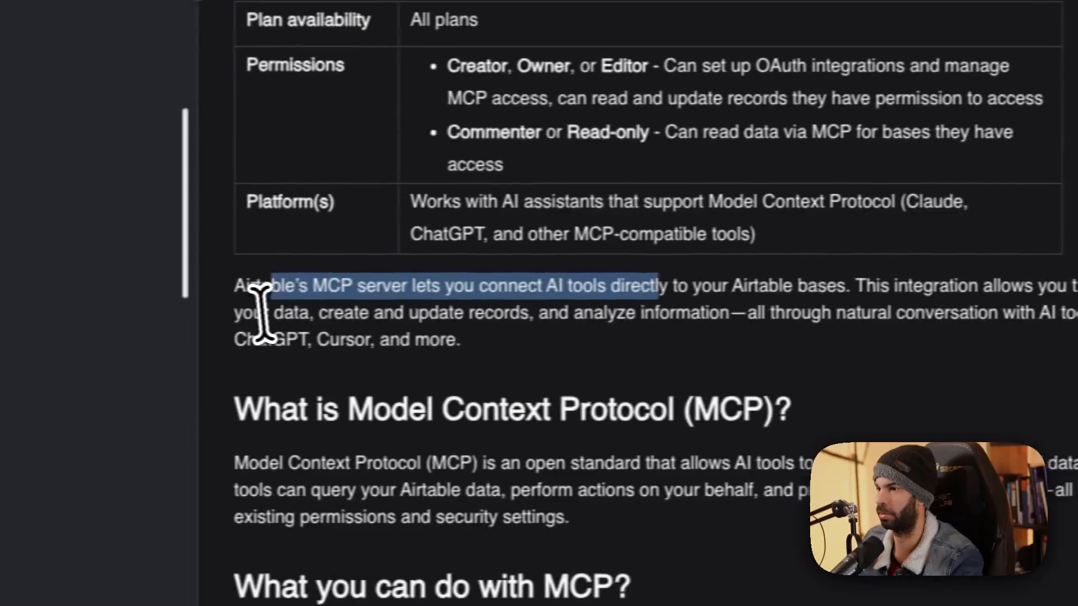
left_click_drag(264, 312, 726, 316)
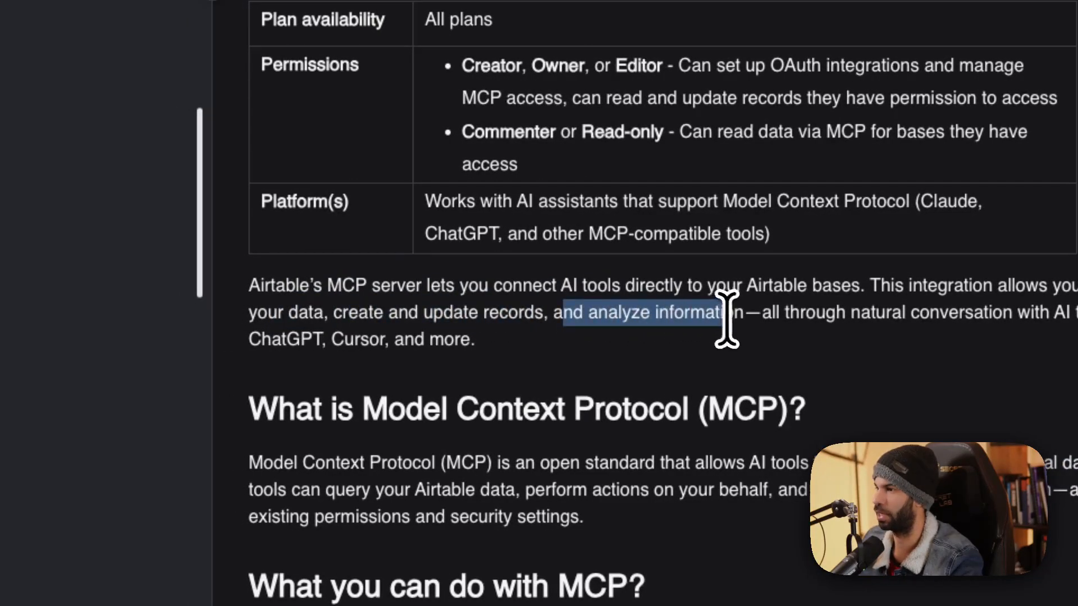
left_click_drag(802, 313, 1051, 313)
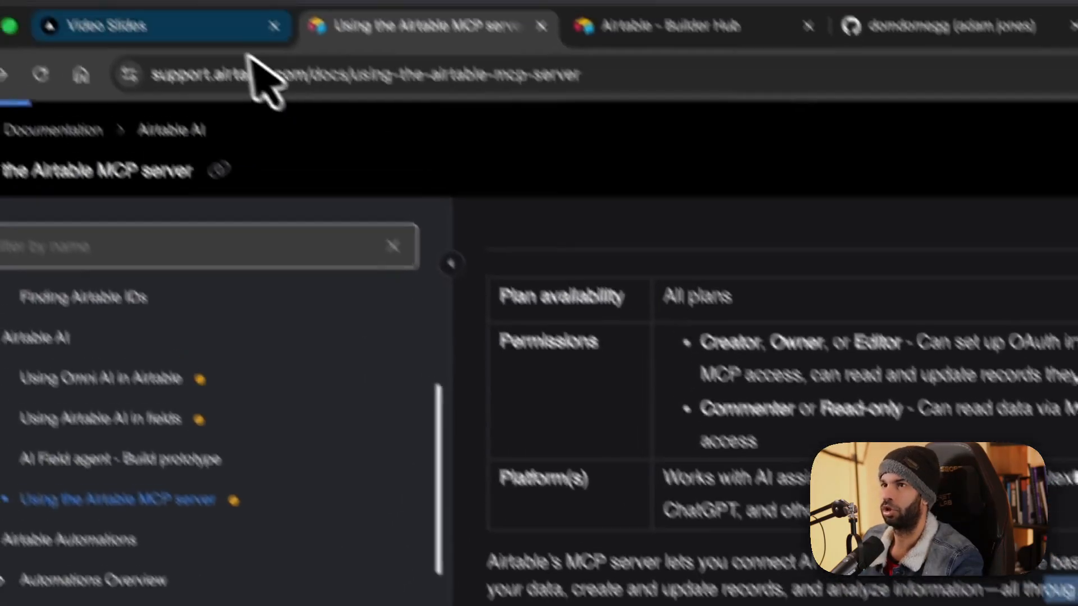
left_click(206, 34)
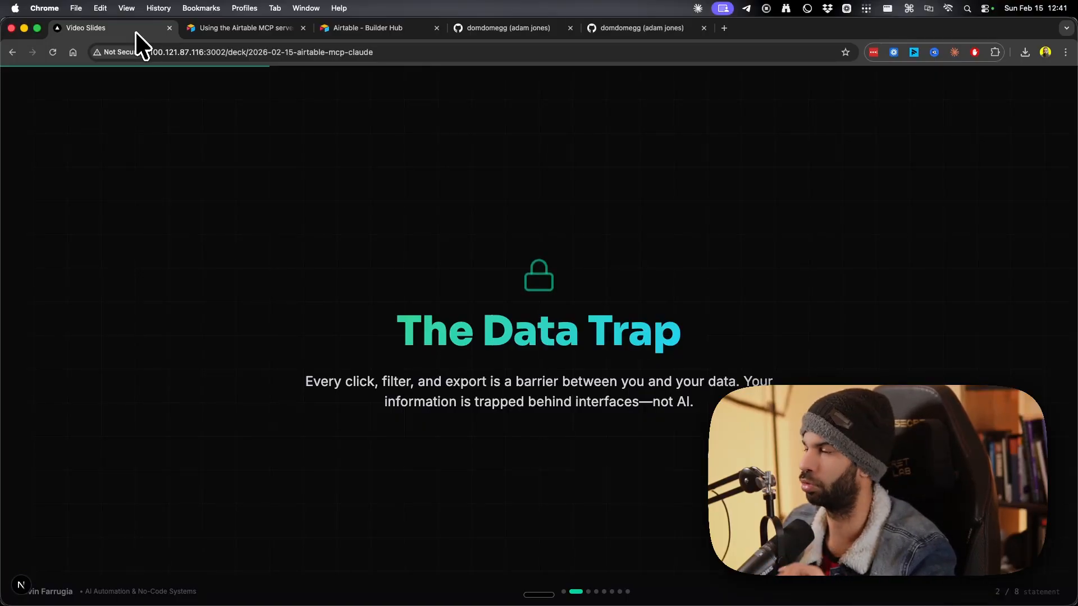
key("Right")
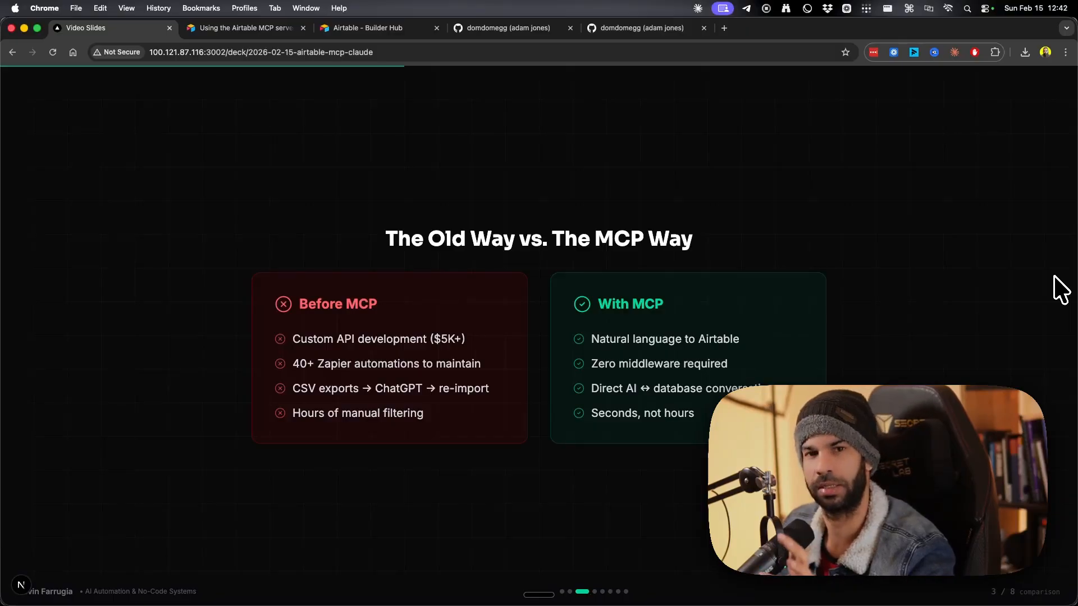
Advance the deck to slide 4, 'What is MCP?'.
key("Right")
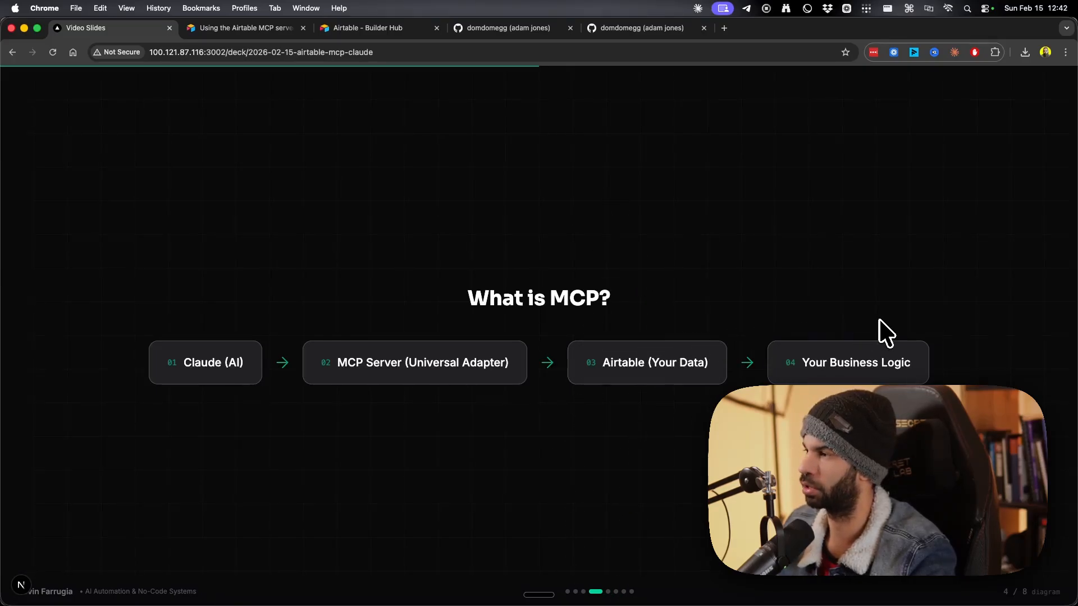
Advance through slide 5 'Requirements Checklist' to slide 6 'The Setup Process'.
key("Right")
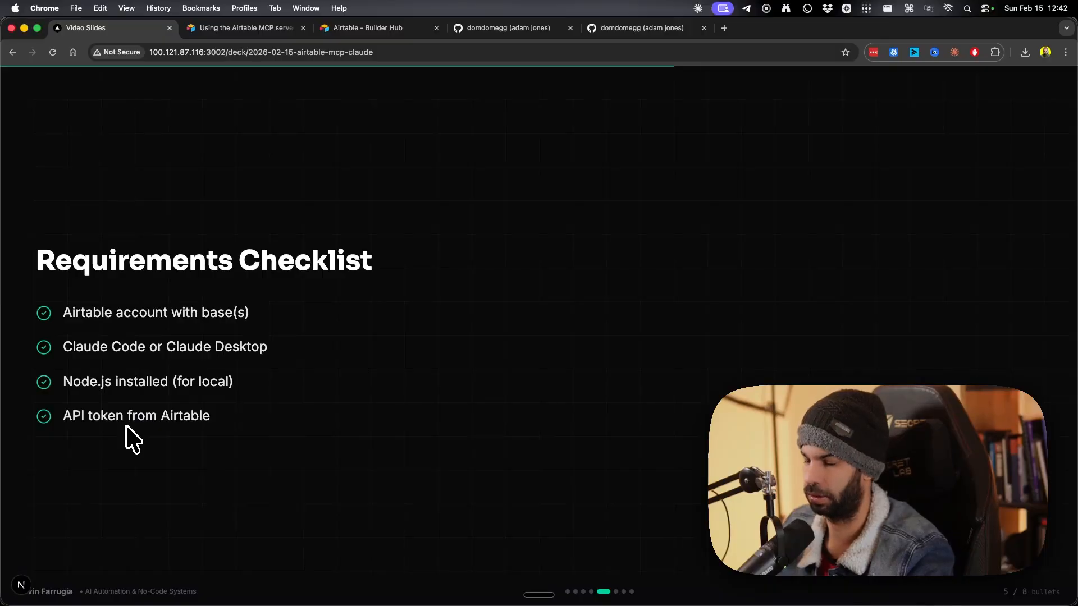
key("ctrl+Up")
left_click(309, 243)
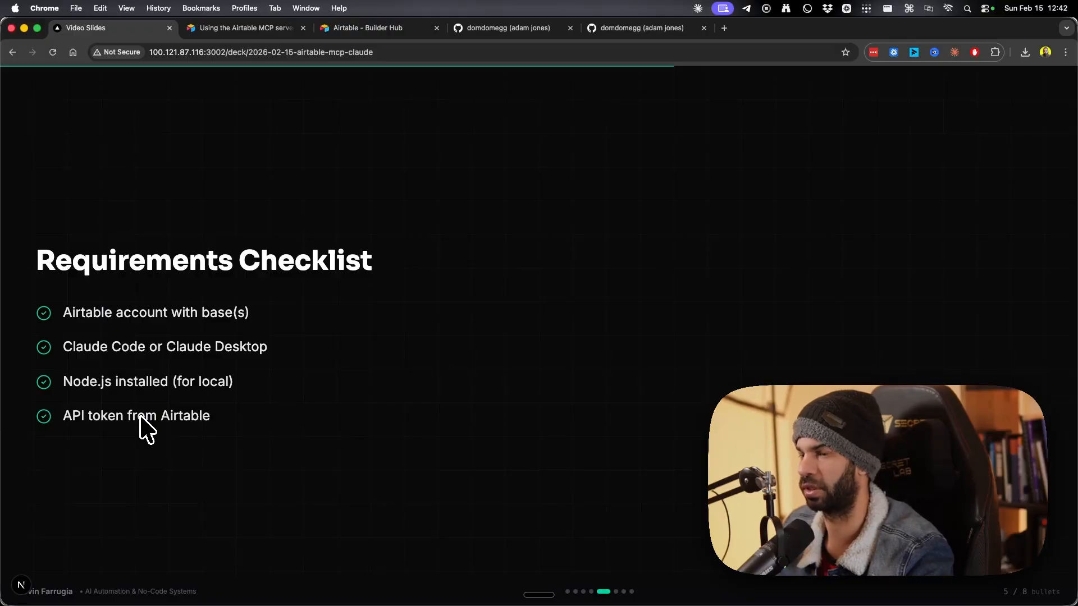
key("Right")
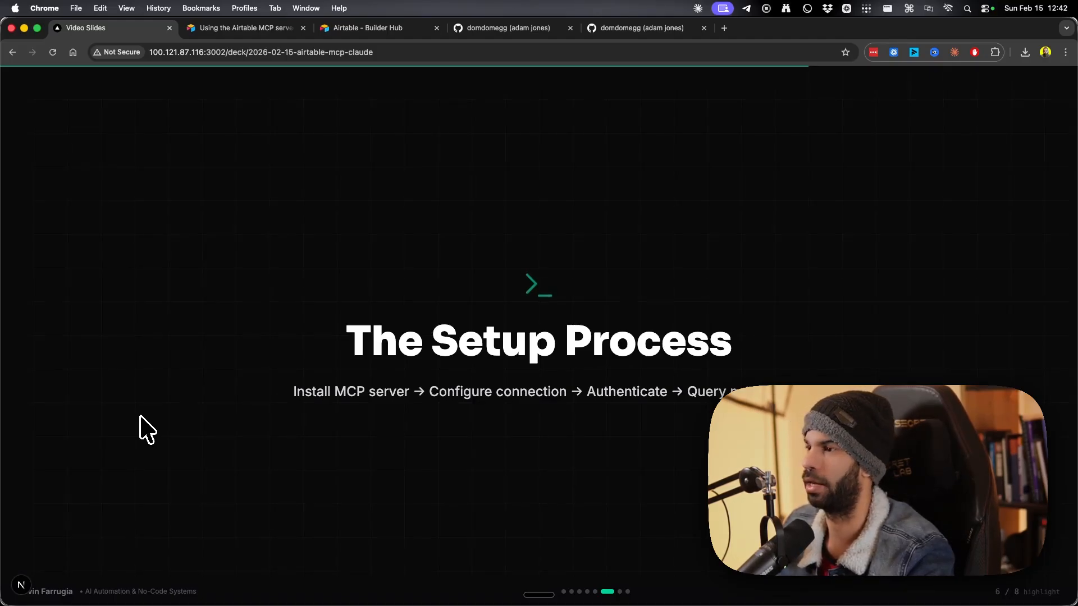
key("ctrl+Up")
Enter the contact names kevin, john, melanie and adam in the table's rows.
left_click(270, 421)
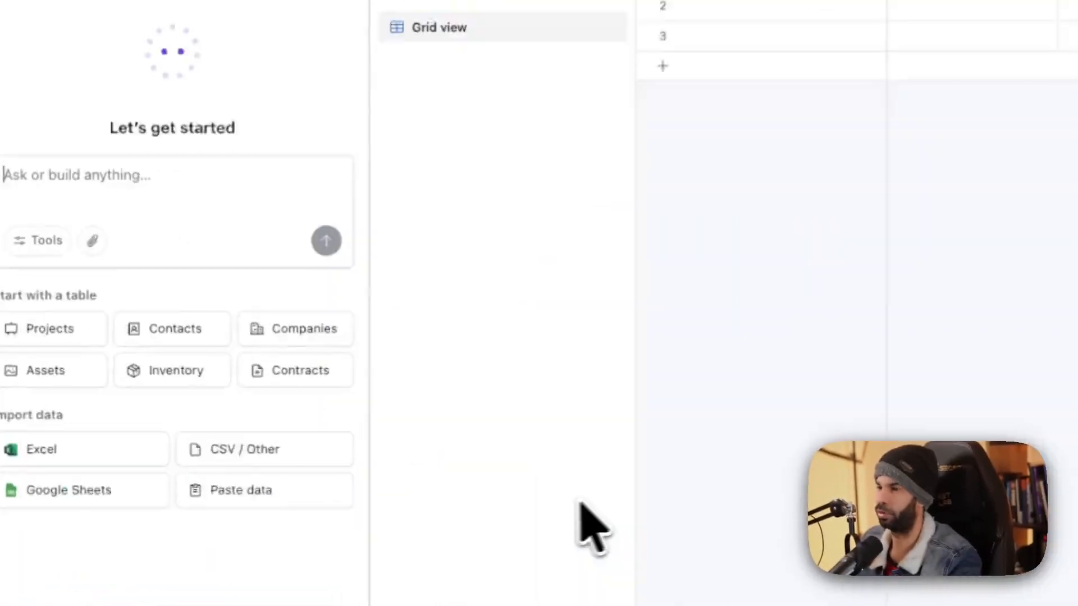
left_click(346, 92)
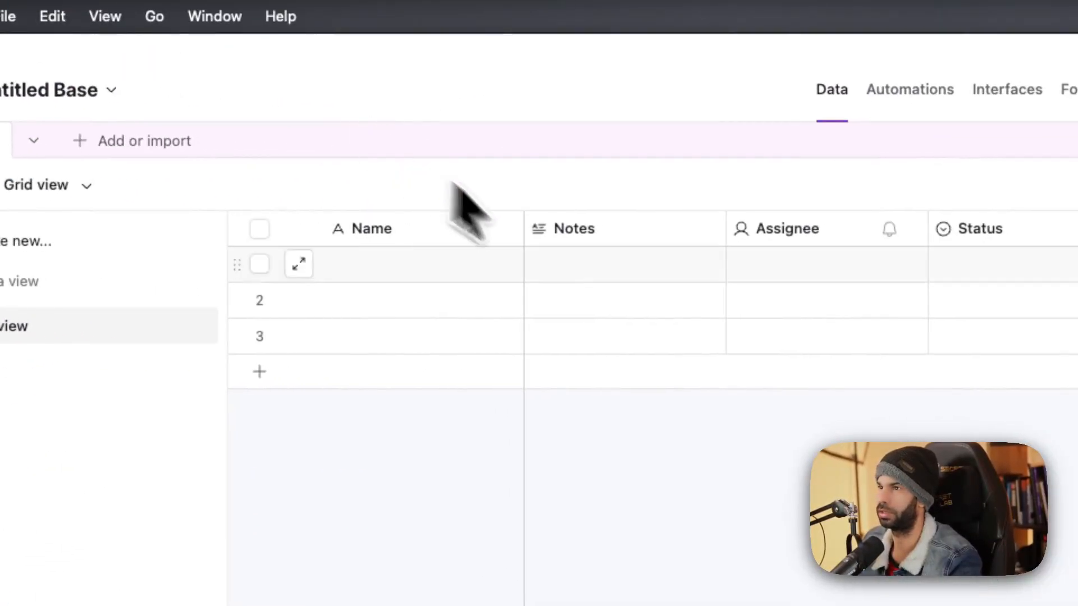
left_click(445, 263)
type("kevin")
key("Return")
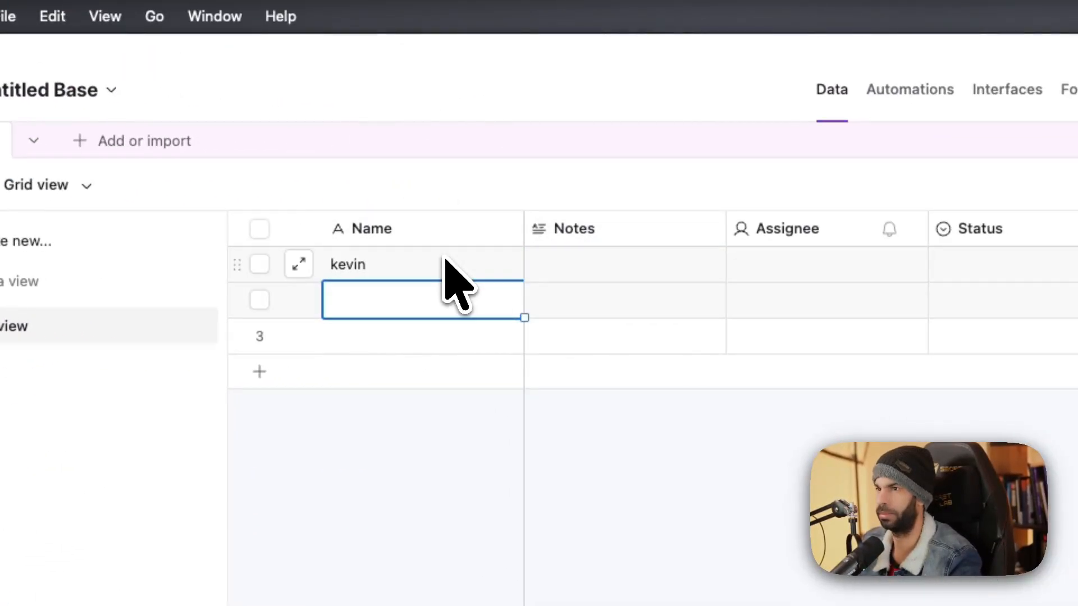
type("john")
key("Return")
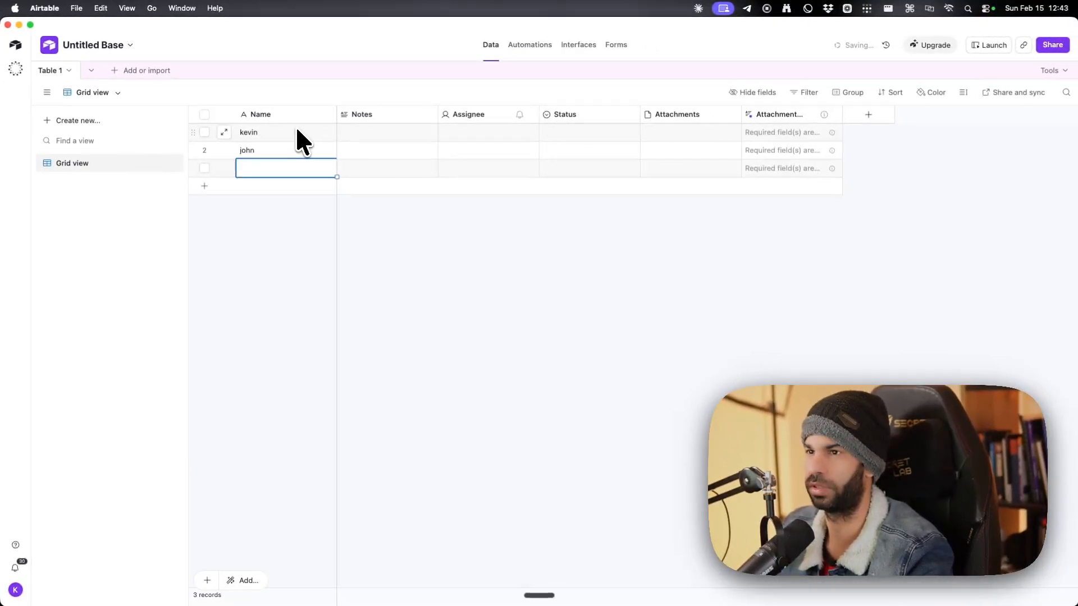
type("melanie")
key("Return")
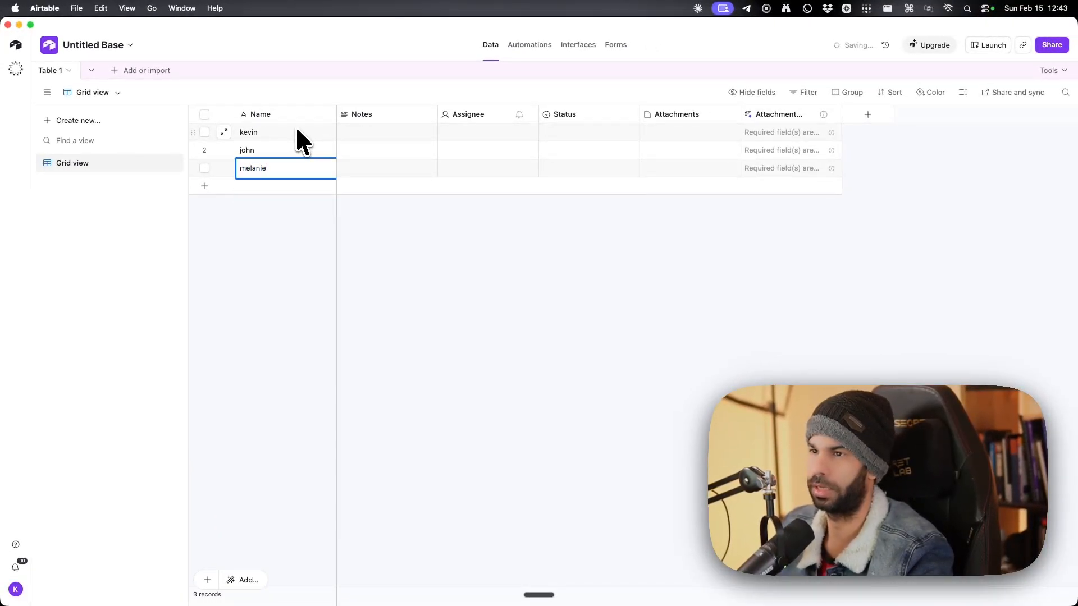
left_click(273, 186)
type("adam")
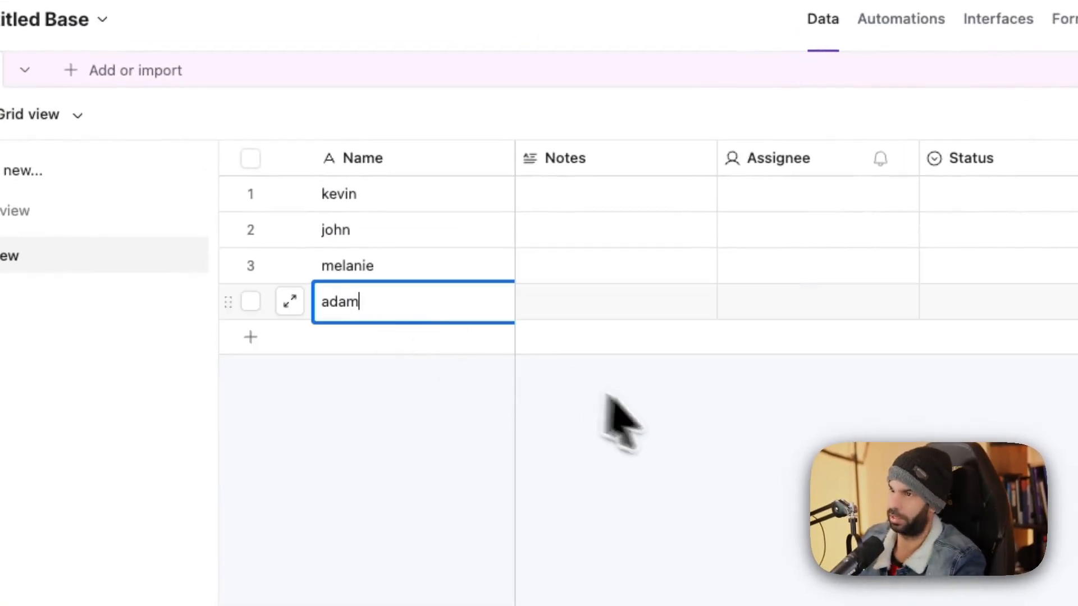
Write a short note in the Notes cell for each of the four contacts.
left_click(604, 205)
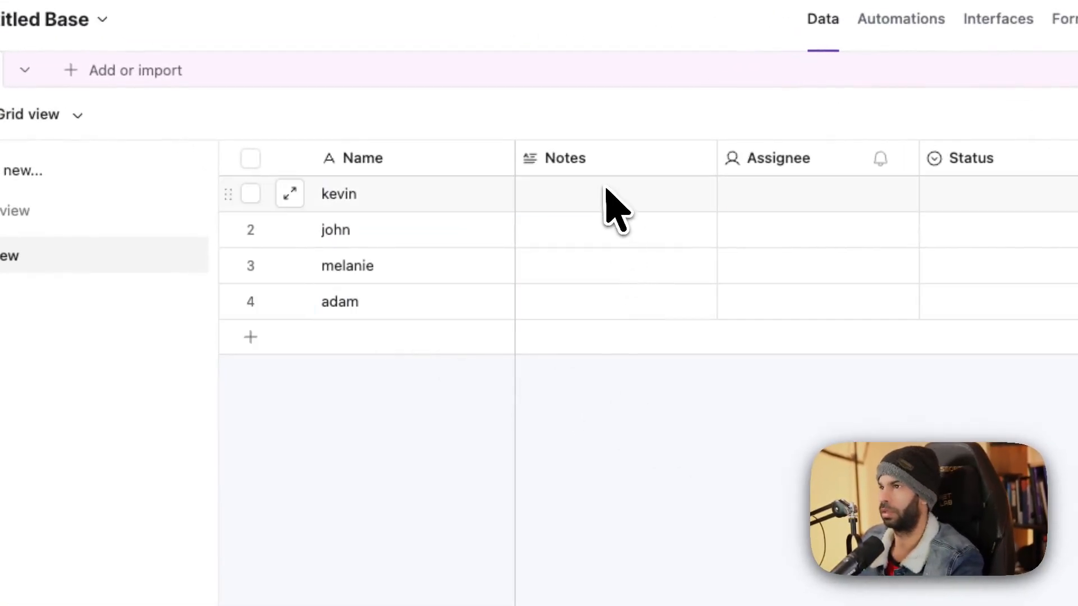
type("thisis ")
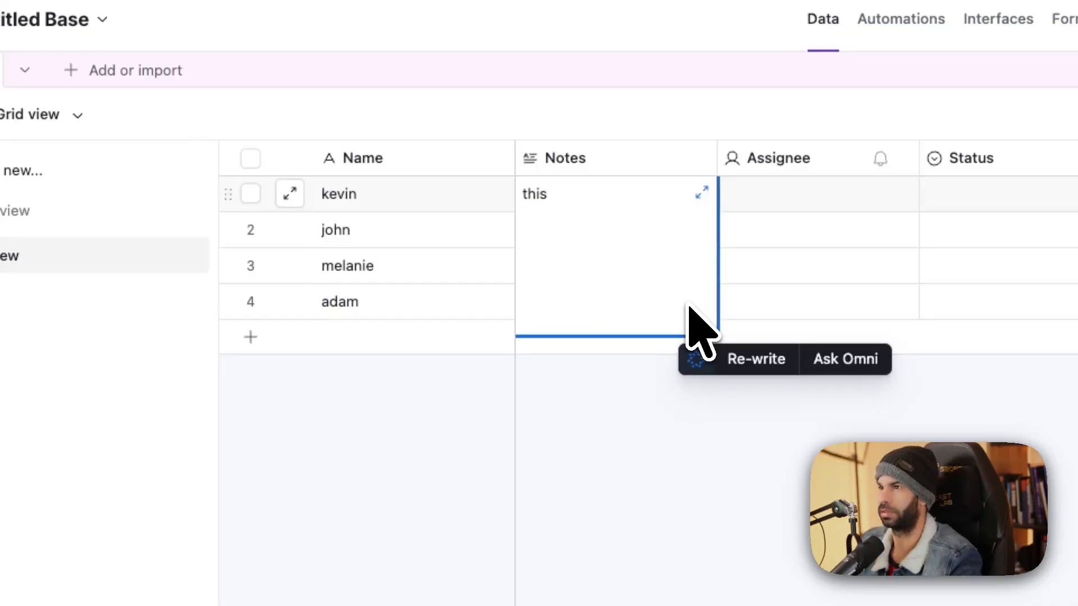
type(" is me a")
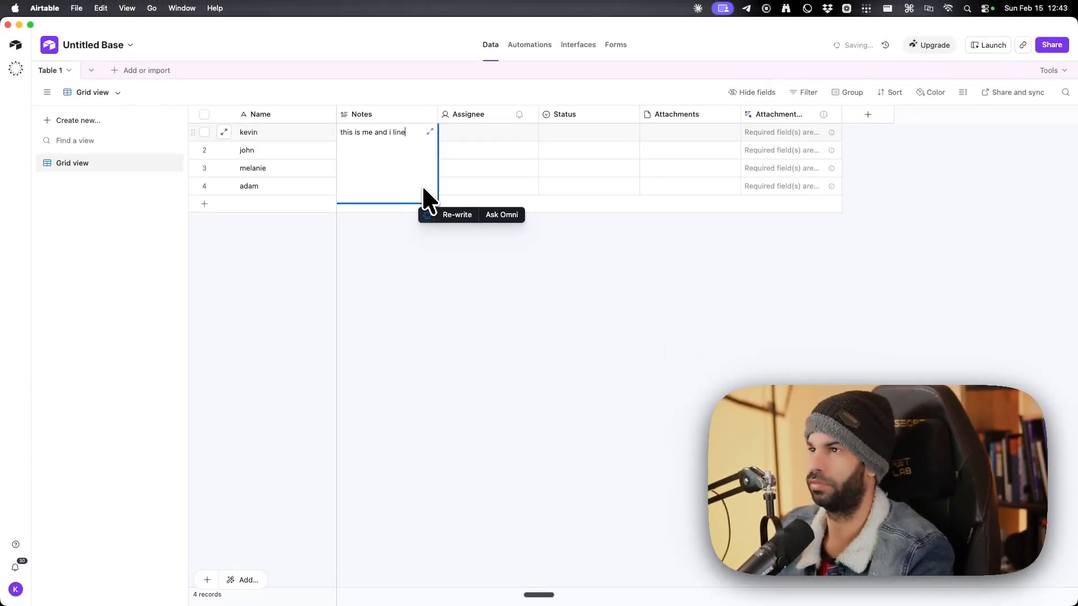
type("nd i live in ma")
type("lta")
left_click(366, 152)
type("hjoh")
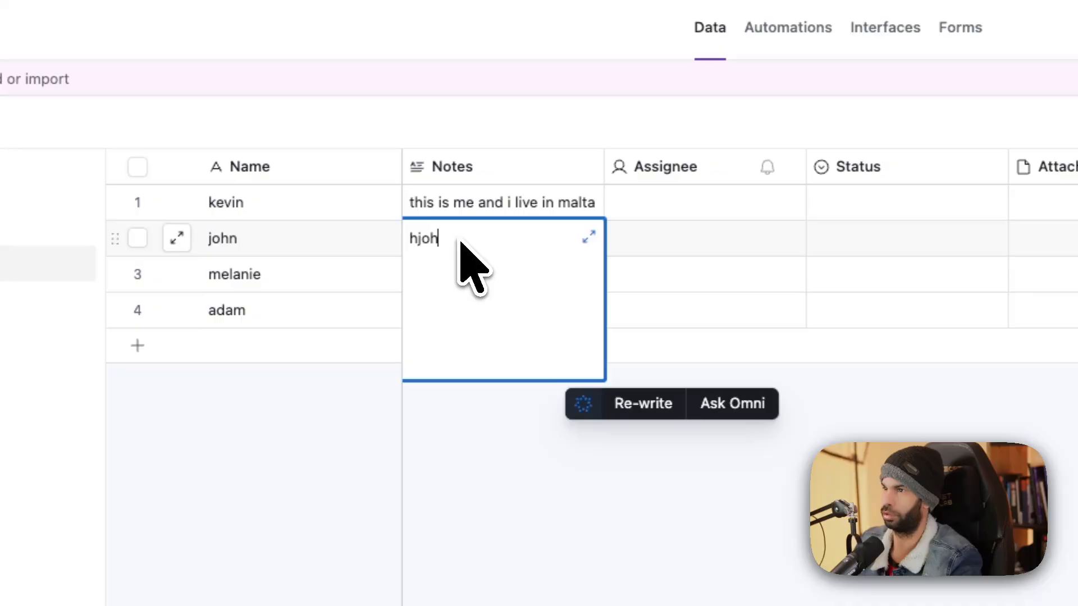
key("super+a")
type("john is my friend nad he")
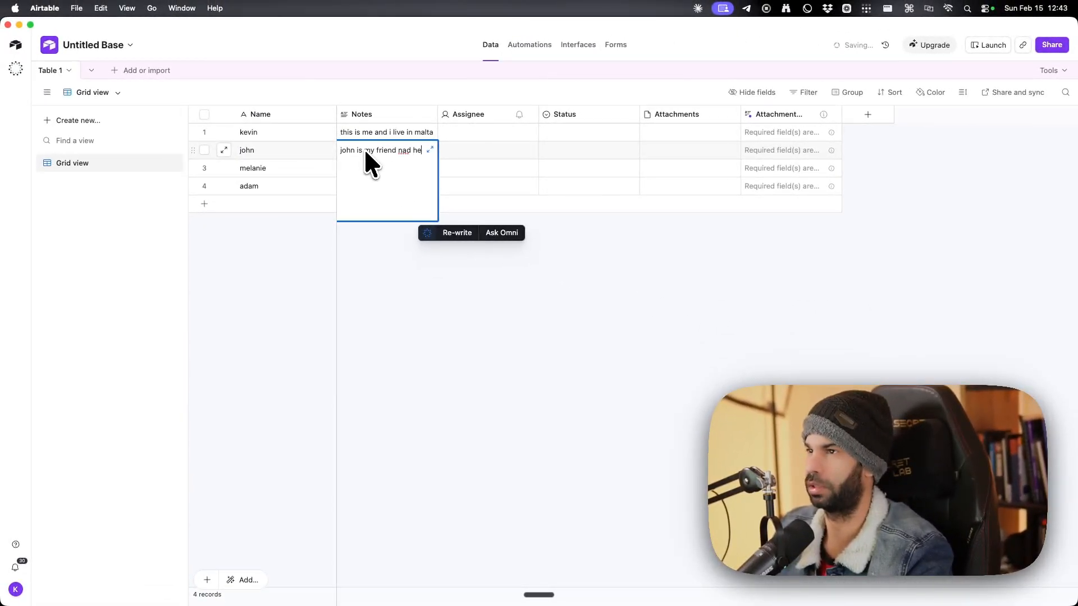
left_click(389, 167)
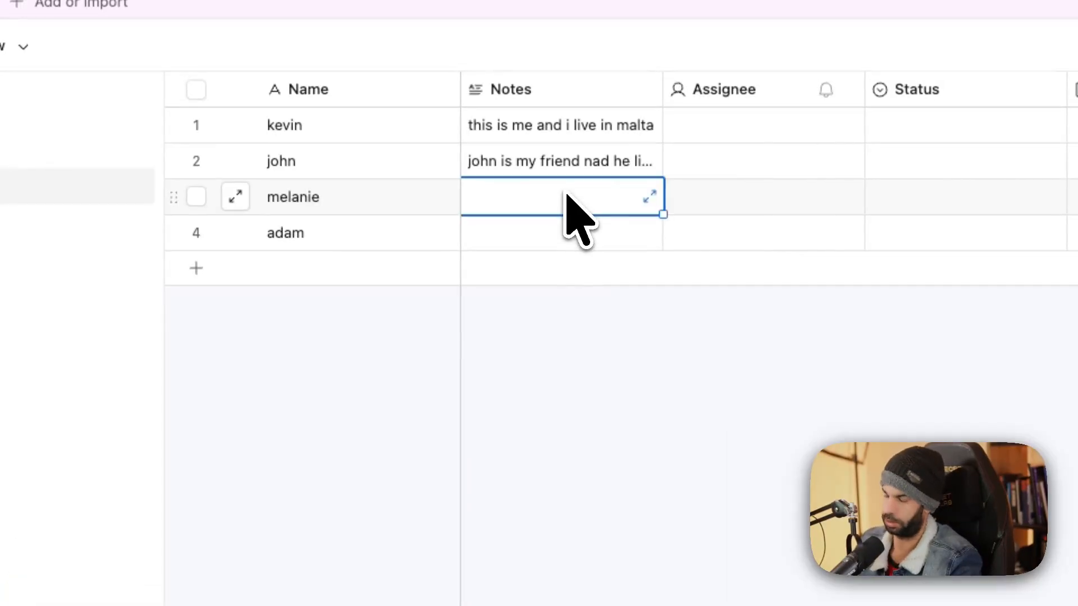
type("i e")
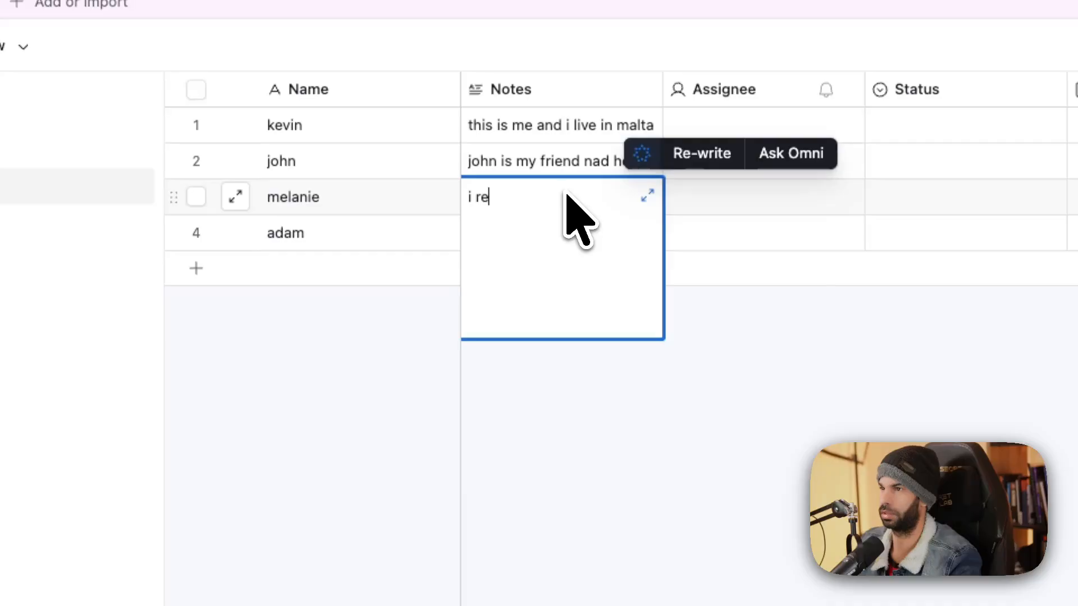
type("cent")
type("ly met melanie and ")
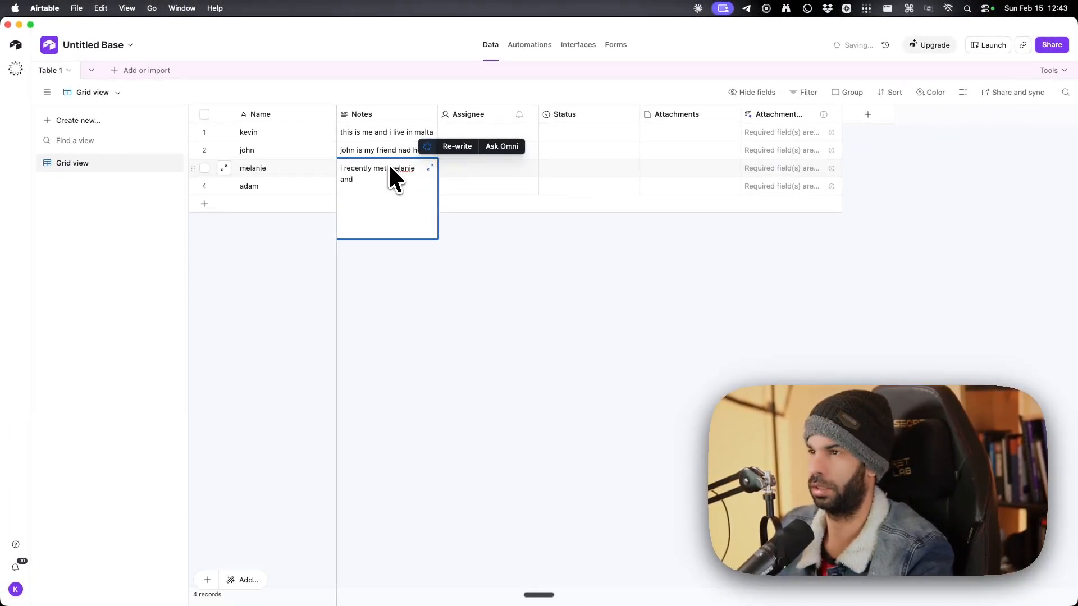
type("she's great")
key("Escape")
left_click(386, 190)
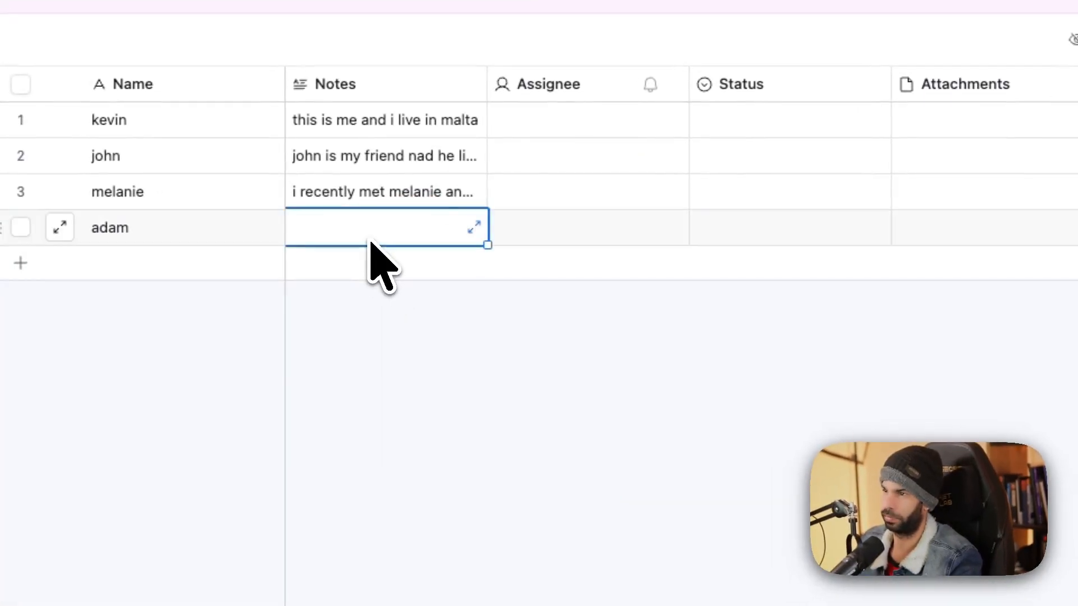
type("adam is a great clie")
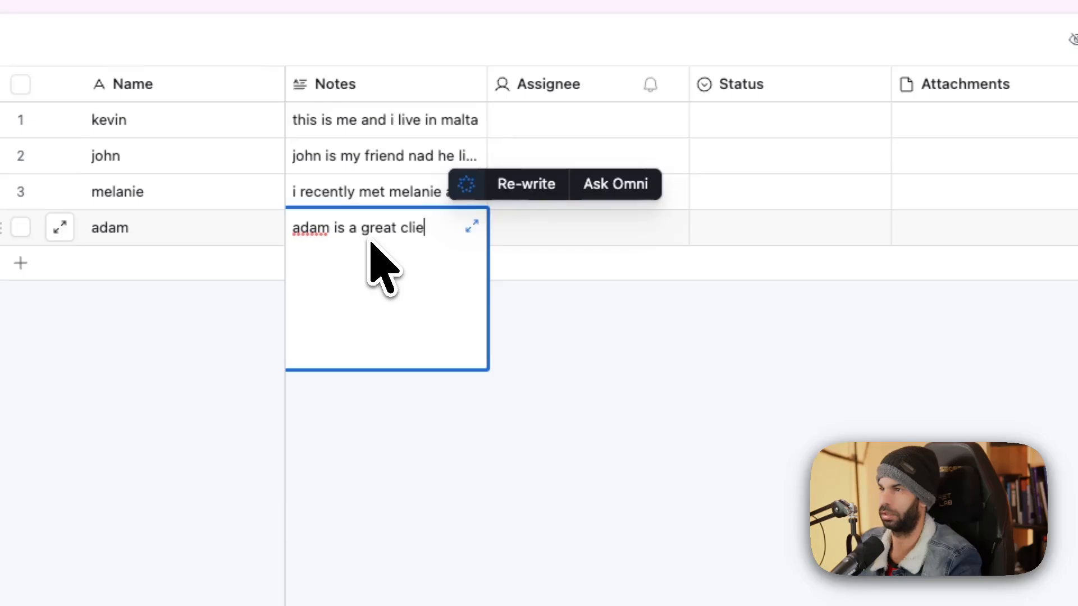
type("ne")
Delete the Assignee field and look over the Status field's choices.
left_click(561, 84)
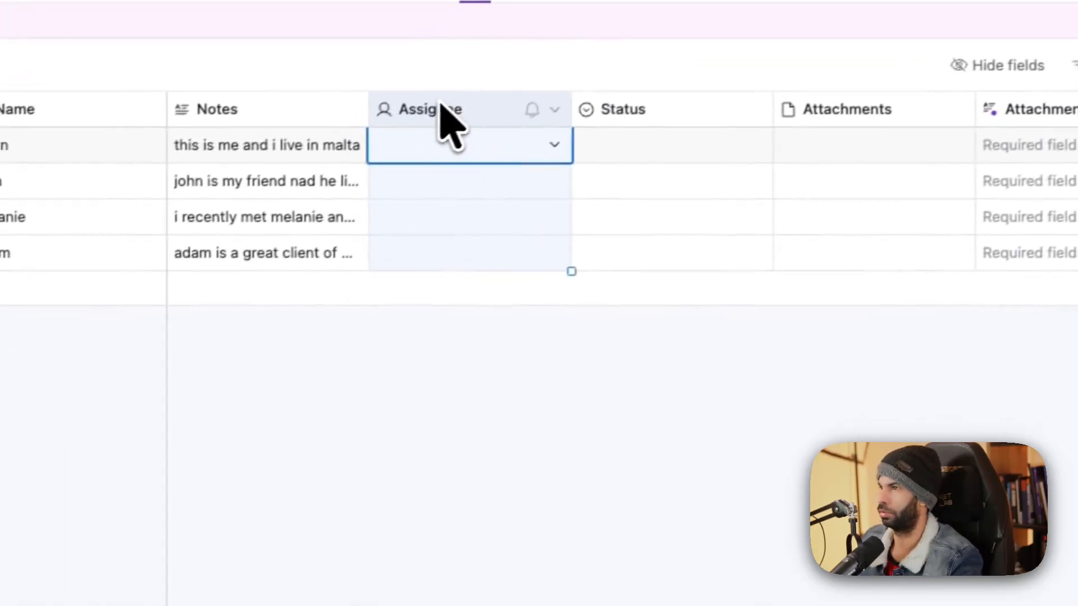
right_click(559, 79)
left_click(560, 487)
left_click(529, 112)
left_click(529, 114)
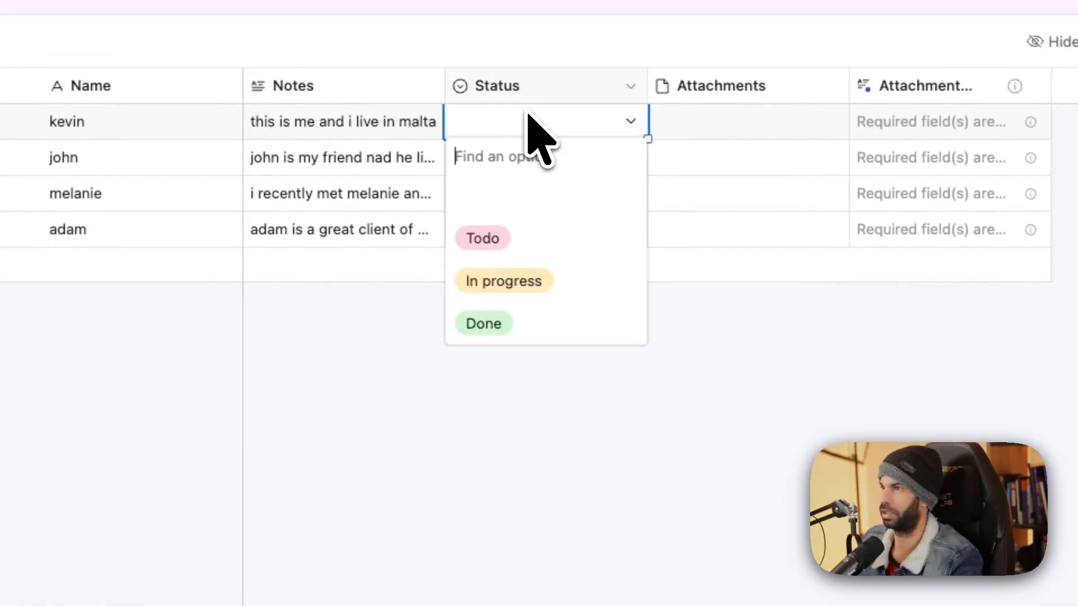
key("Escape")
double_click(534, 100)
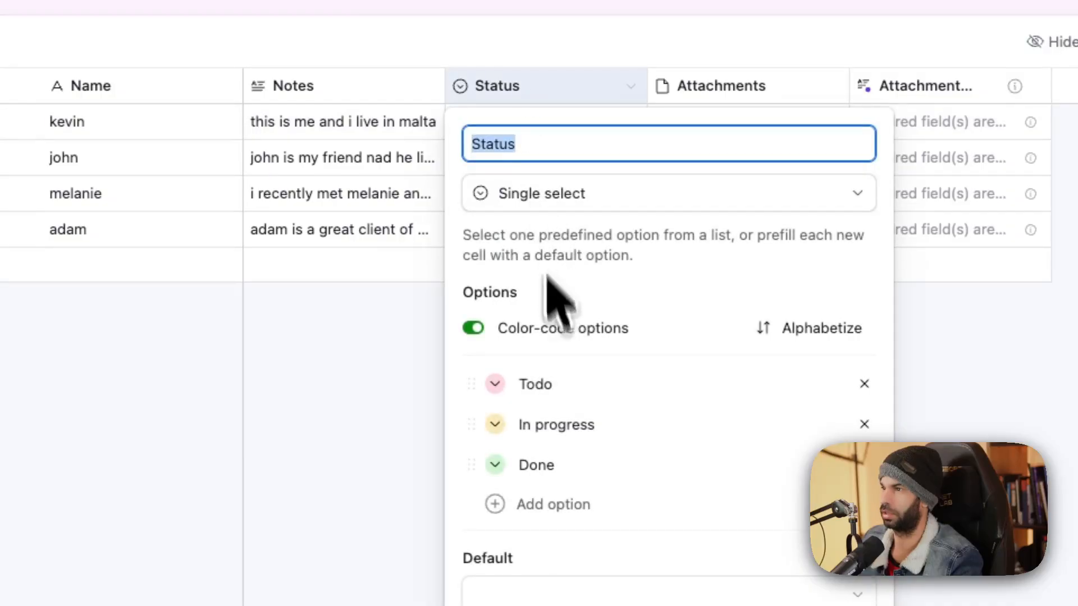
left_click(397, 397)
Set the four contacts' Status to Todo, In progress, Done and Done.
left_click(515, 155)
double_click(507, 125)
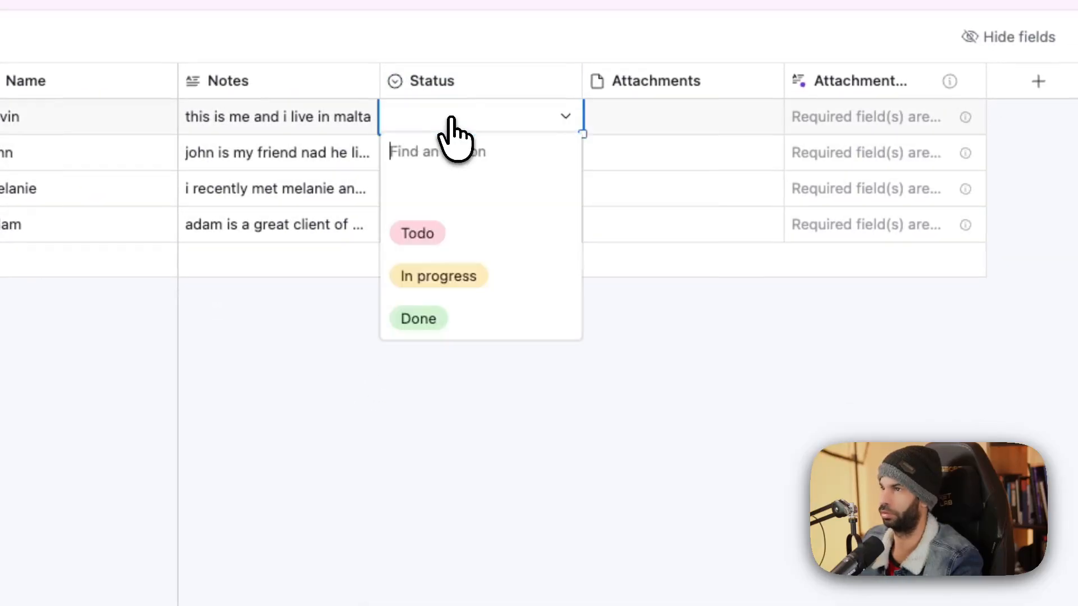
left_click(474, 238)
left_click(492, 183)
left_click(436, 161)
left_click(437, 163)
left_click(449, 311)
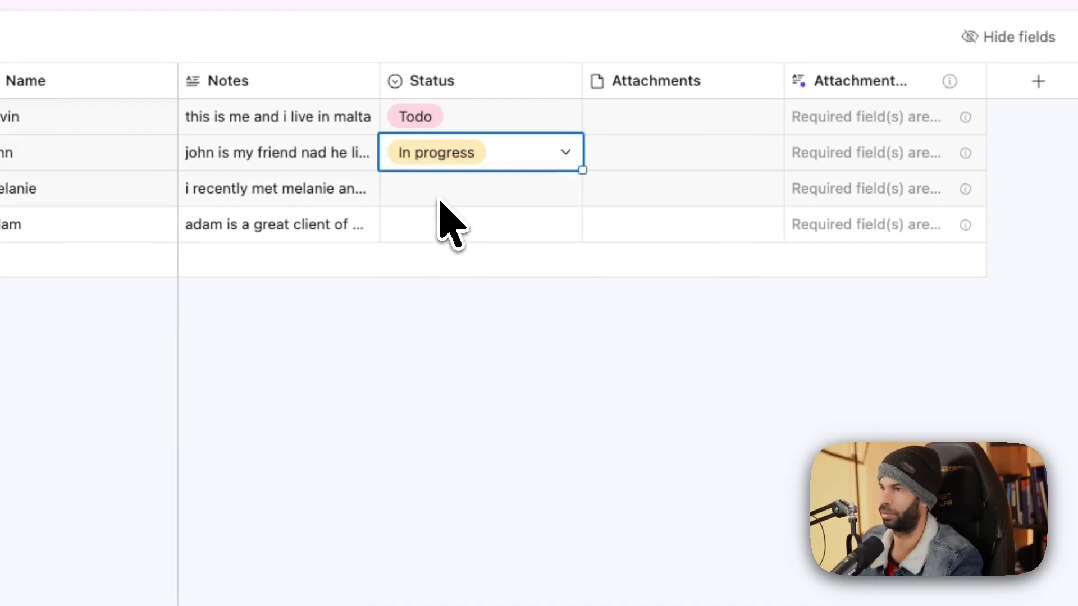
left_click(440, 194)
left_click(441, 194)
left_click(452, 390)
left_click(459, 226)
left_click(459, 226)
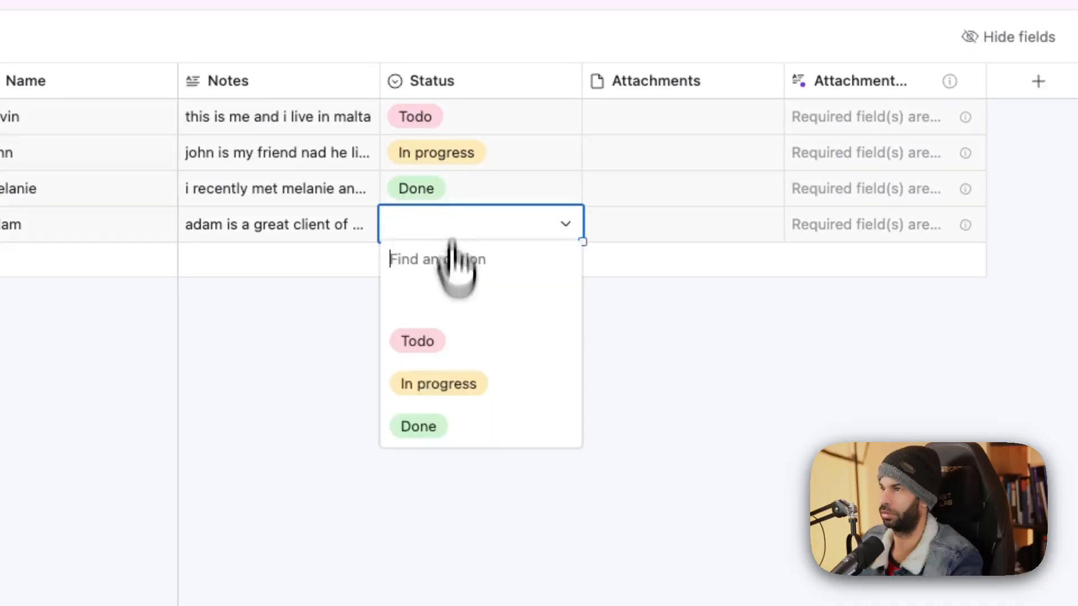
left_click(466, 425)
left_click(674, 82)
left_click(831, 80, "shift")
Delete both attachment fields and add a new Email field.
right_click(831, 80)
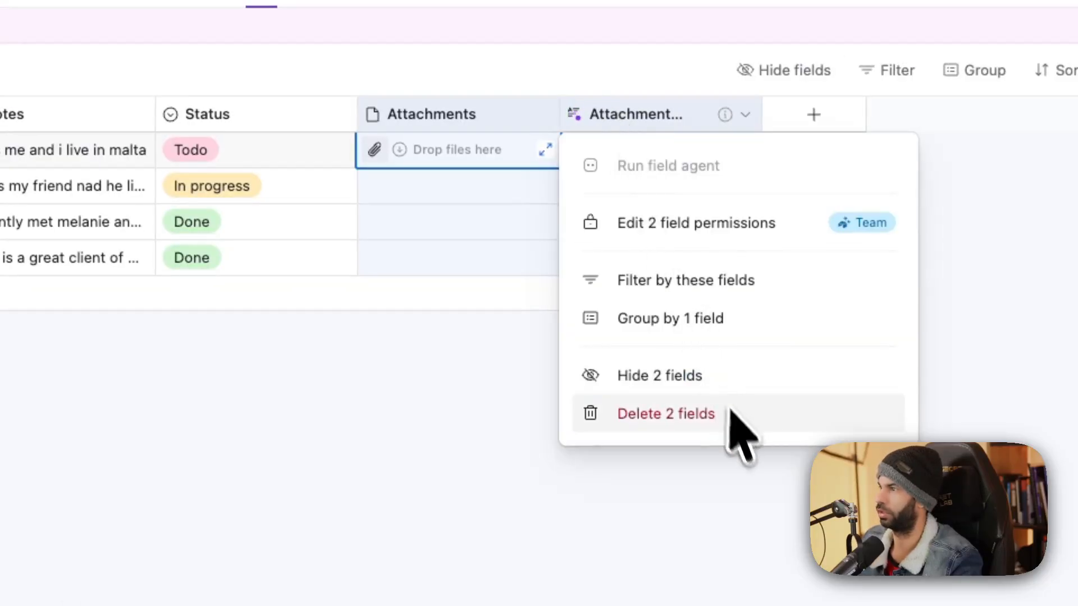
left_click(953, 381)
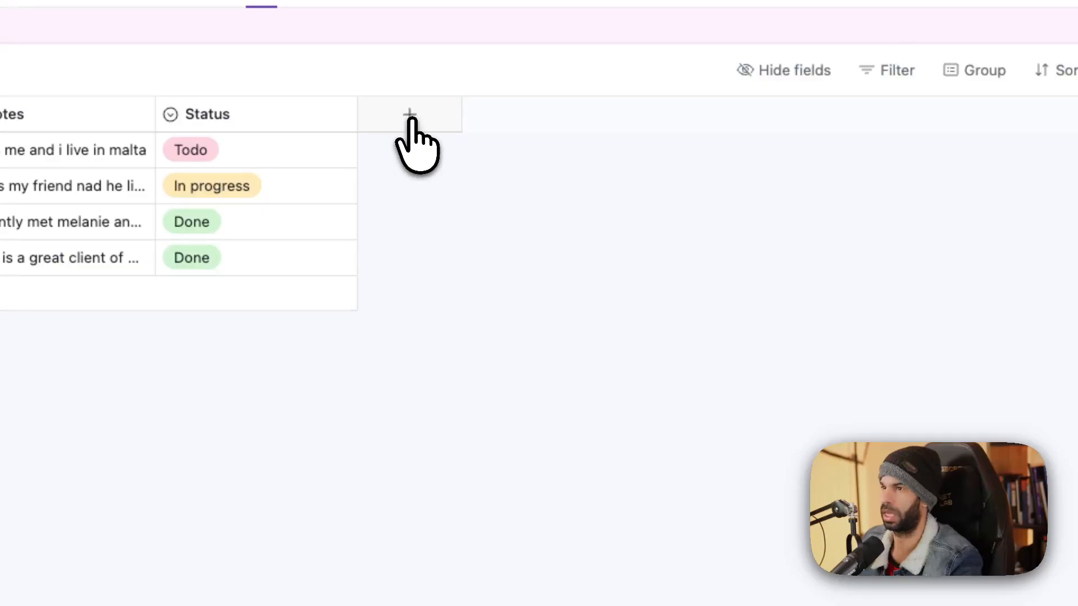
left_click(411, 119)
type("ema")
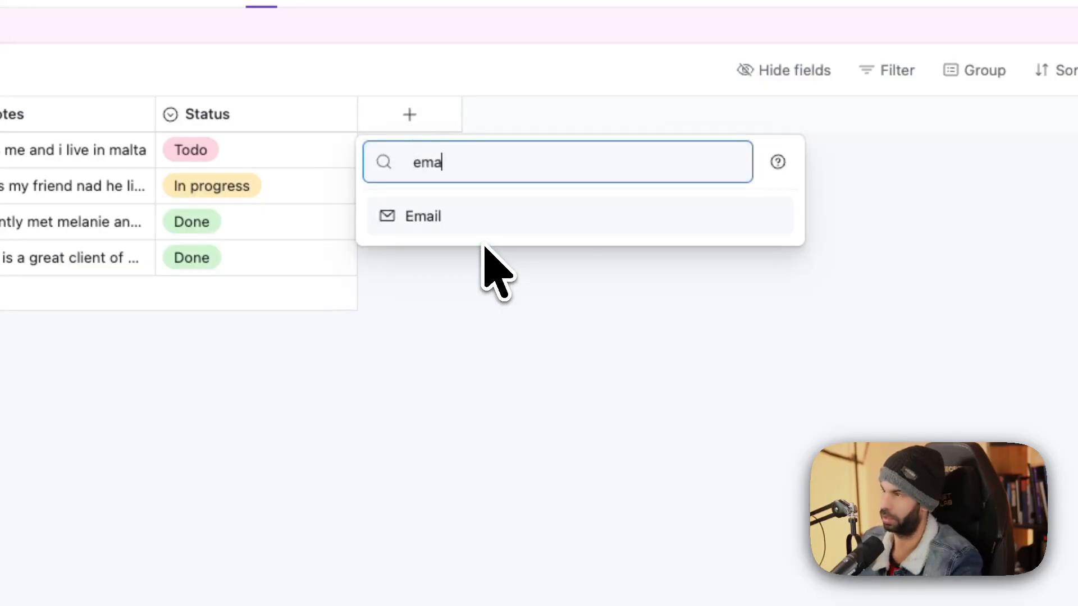
key("Return")
key("Return")
left_click(450, 150)
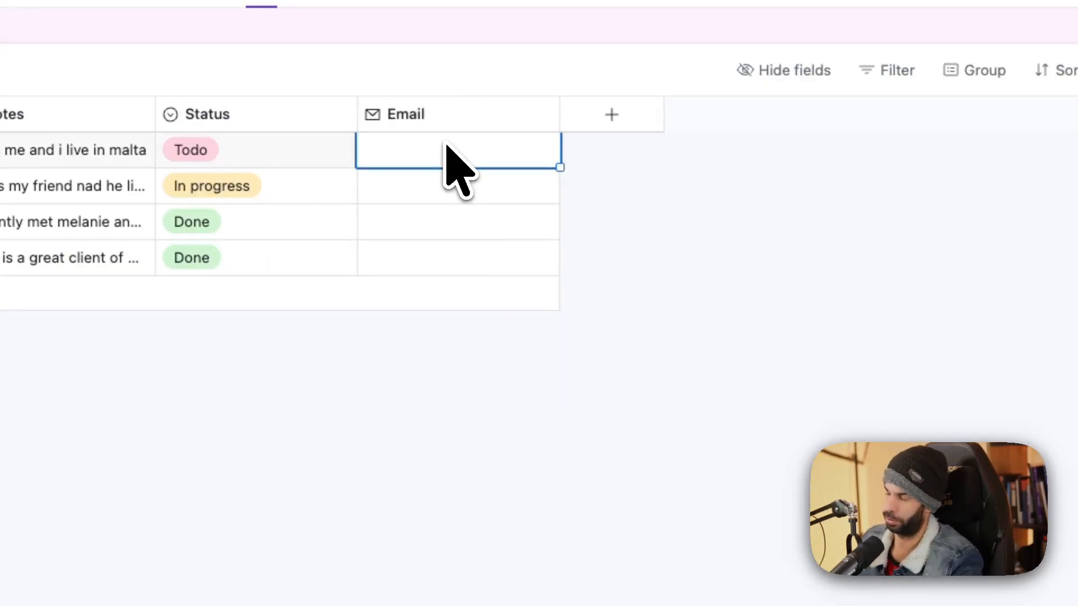
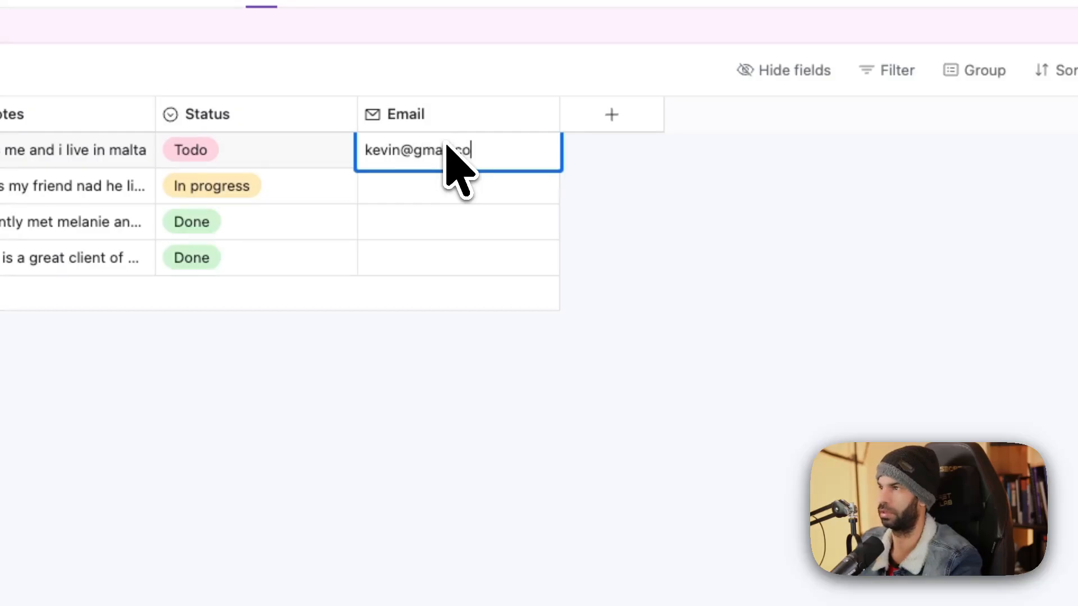
Fill in an email address for each of the four contacts.
key("Return")
key("Return")
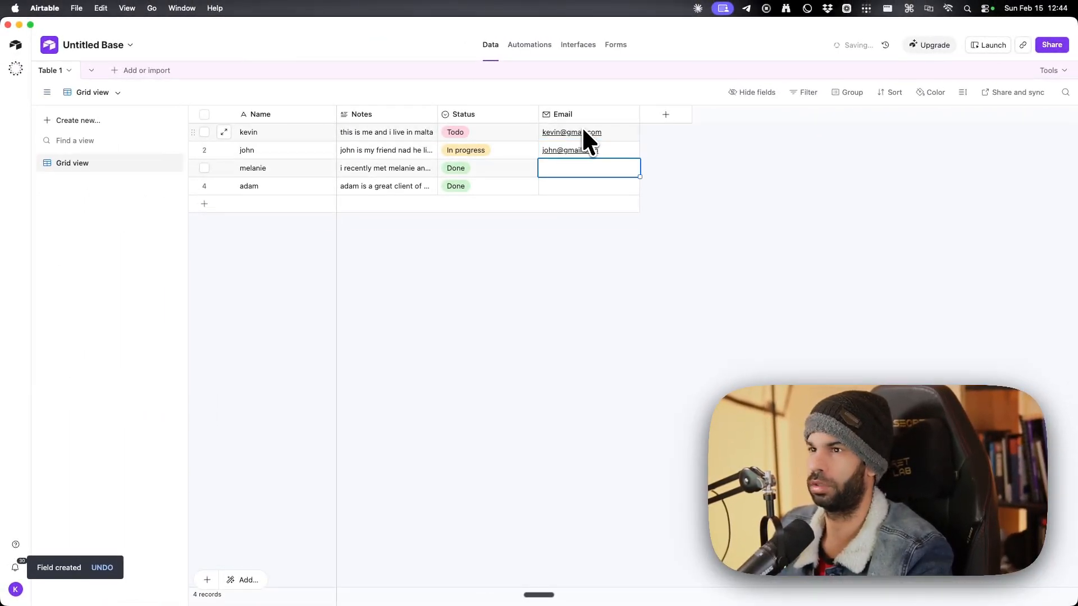
key("Return")
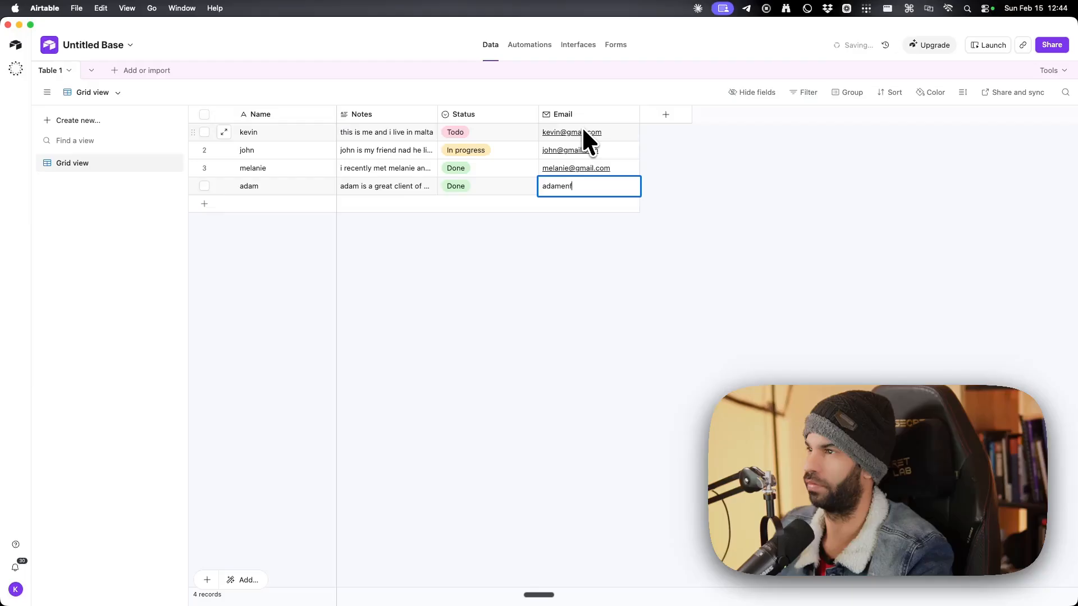
key("Return")
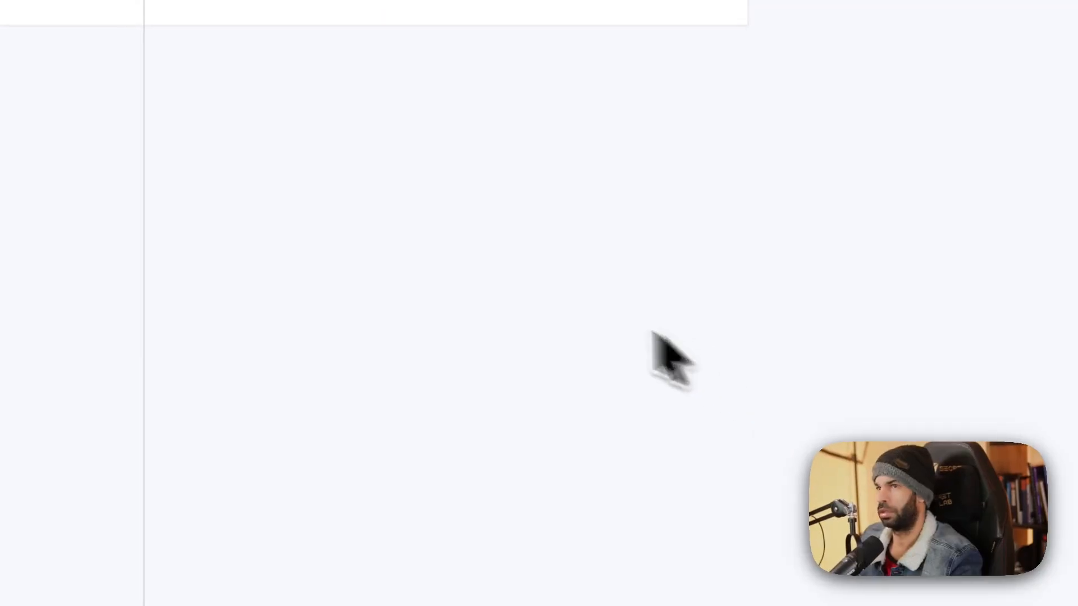
Rename the base to 'youtube-contact-db'.
left_click(230, 98)
type("youtub")
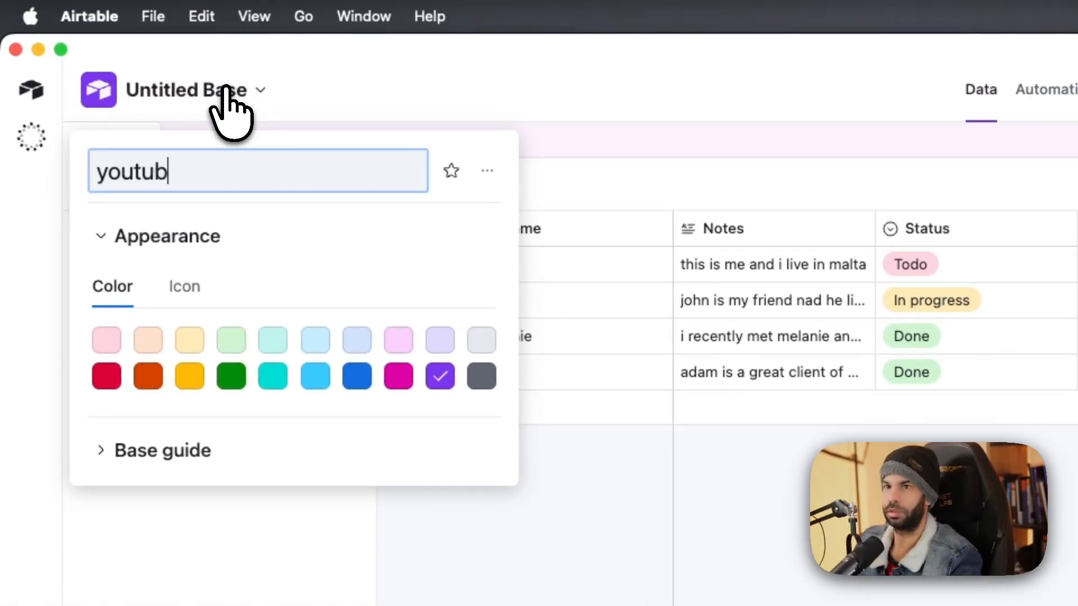
type("e-contact")
type("-db")
key("Return")
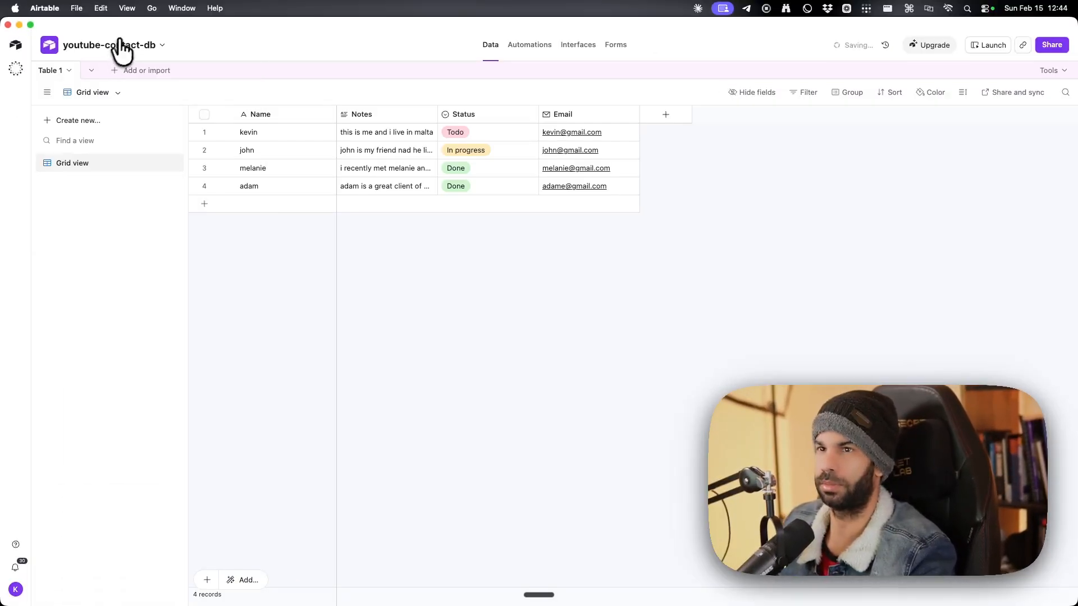
key("ctrl+Up")
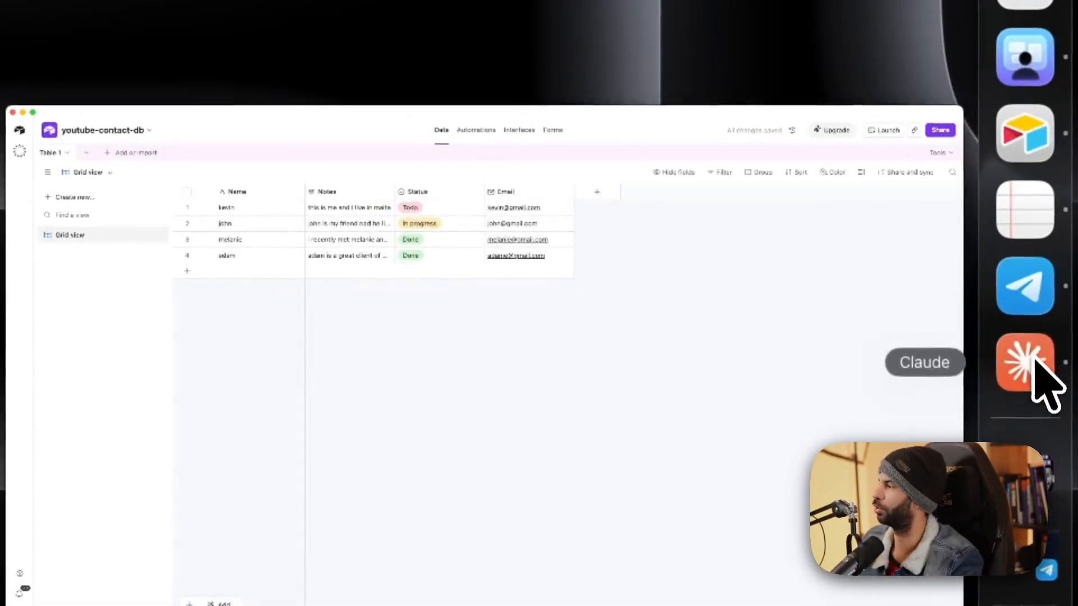
In Claude's connector settings, open the Add custom connector form.
left_click(1035, 359)
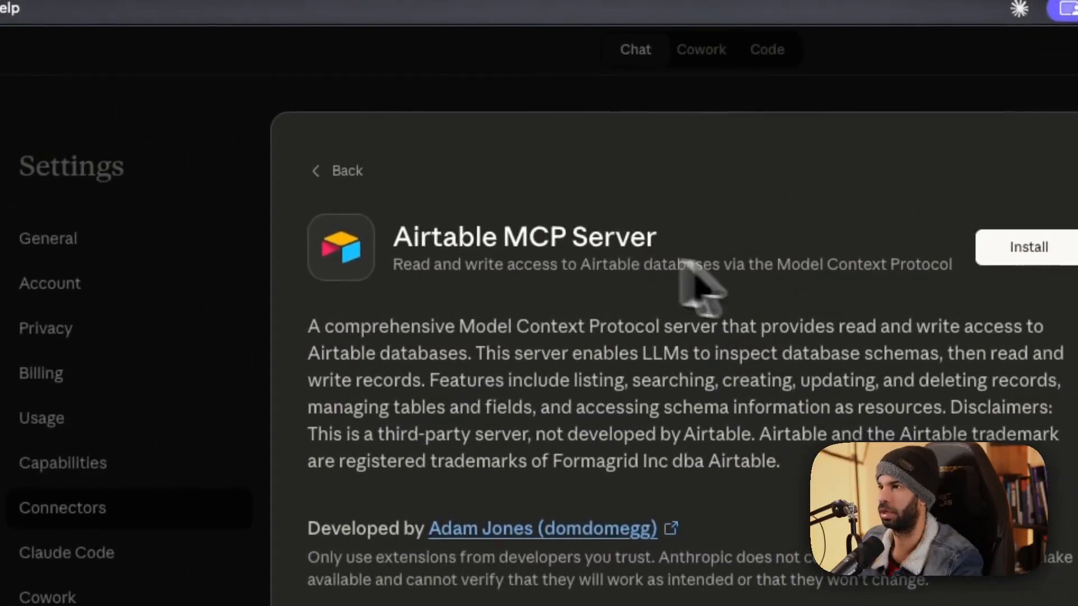
left_click_drag(444, 237, 595, 237)
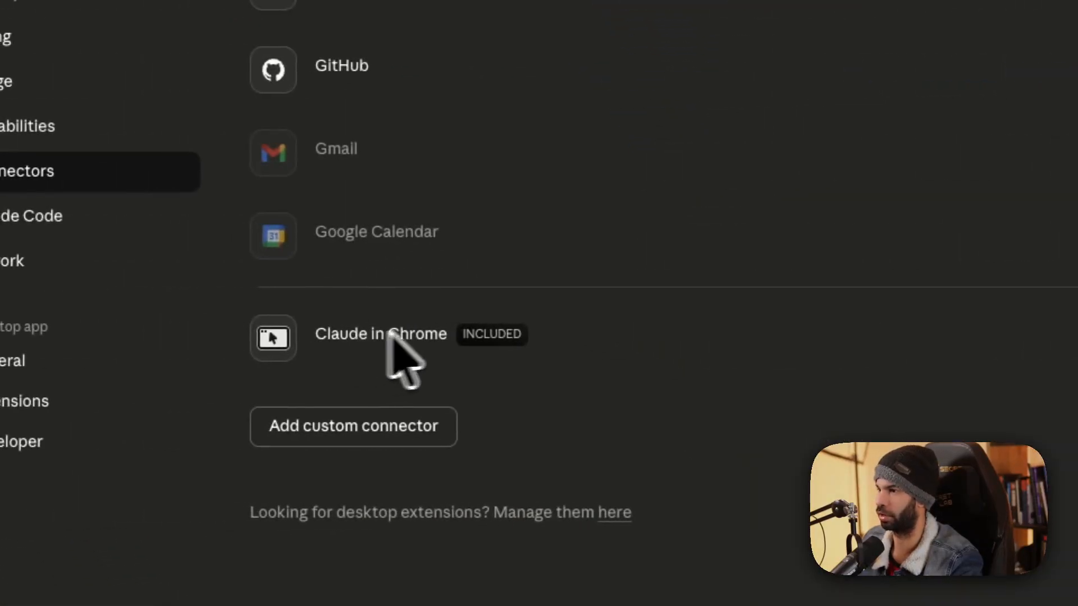
left_click(9, 383)
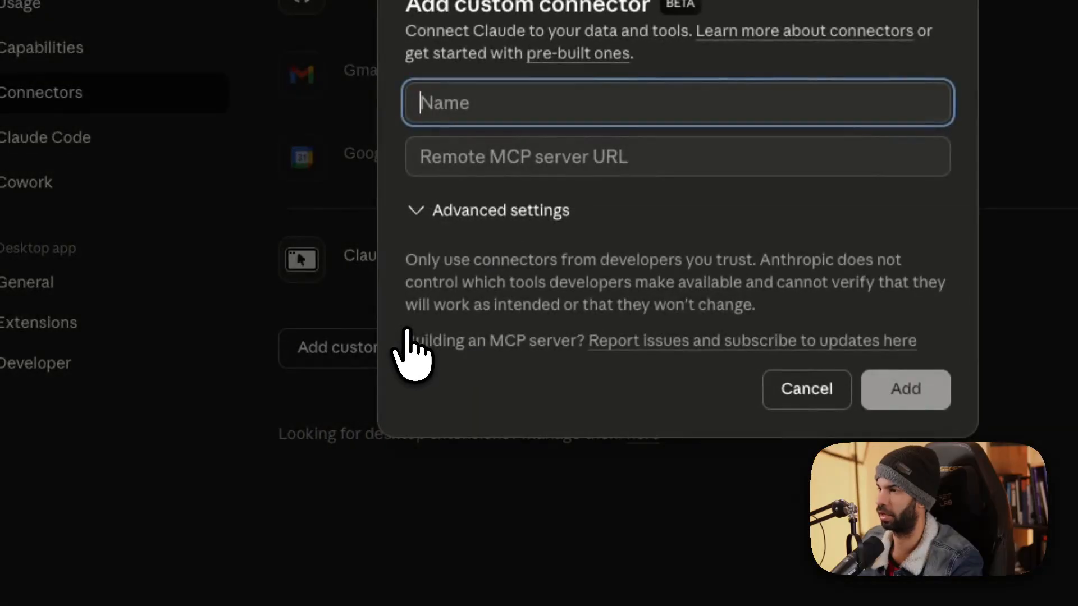
Launch iTerm via Raycast and move its window beside the connector form.
key("alt+space")
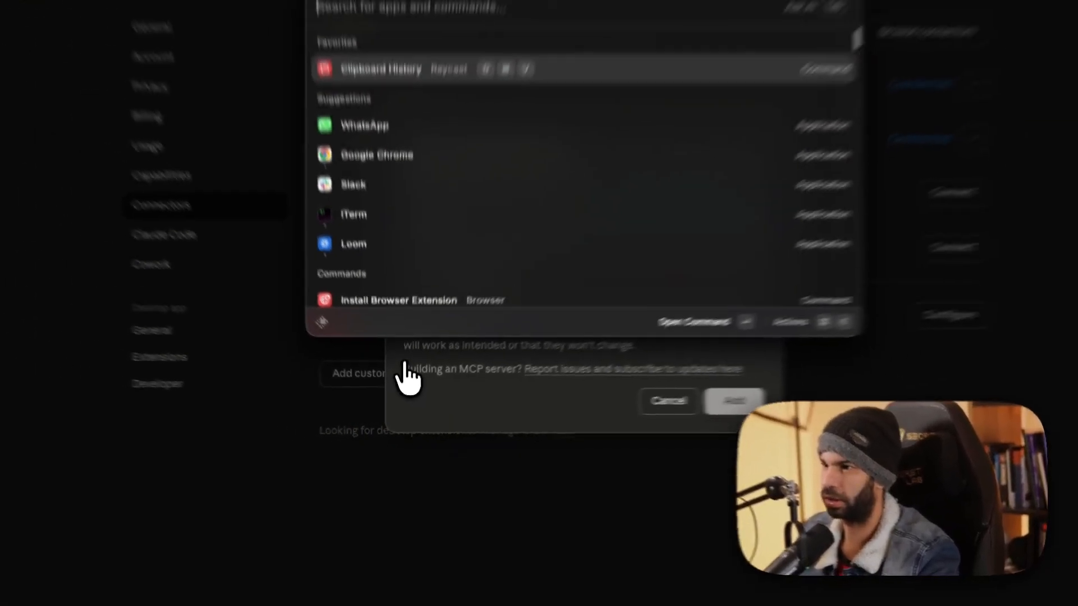
type("iterm")
key("Return")
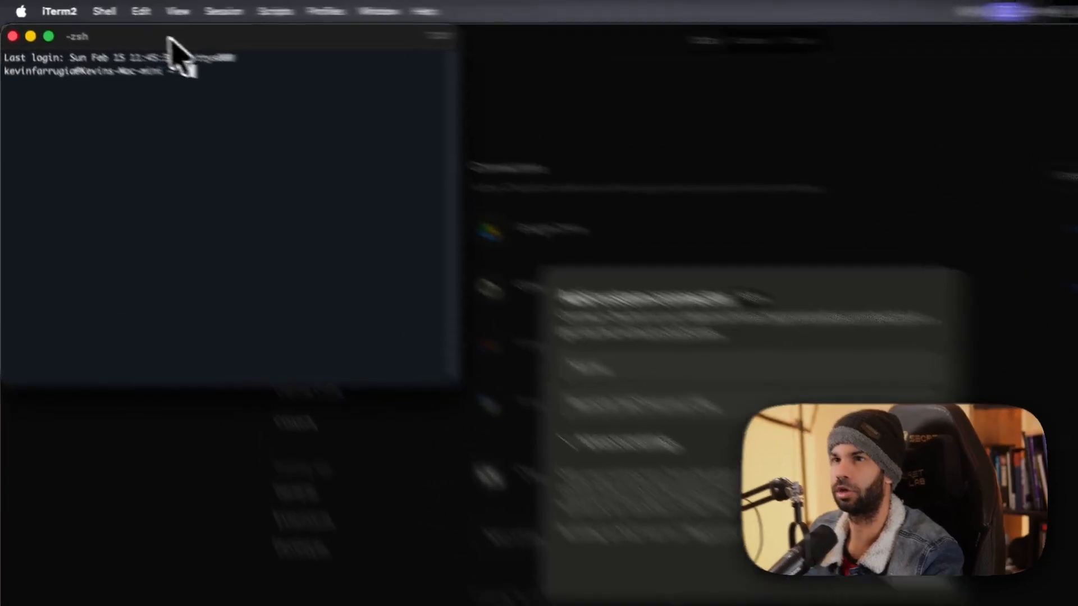
left_click_drag(125, 27, 175, 210)
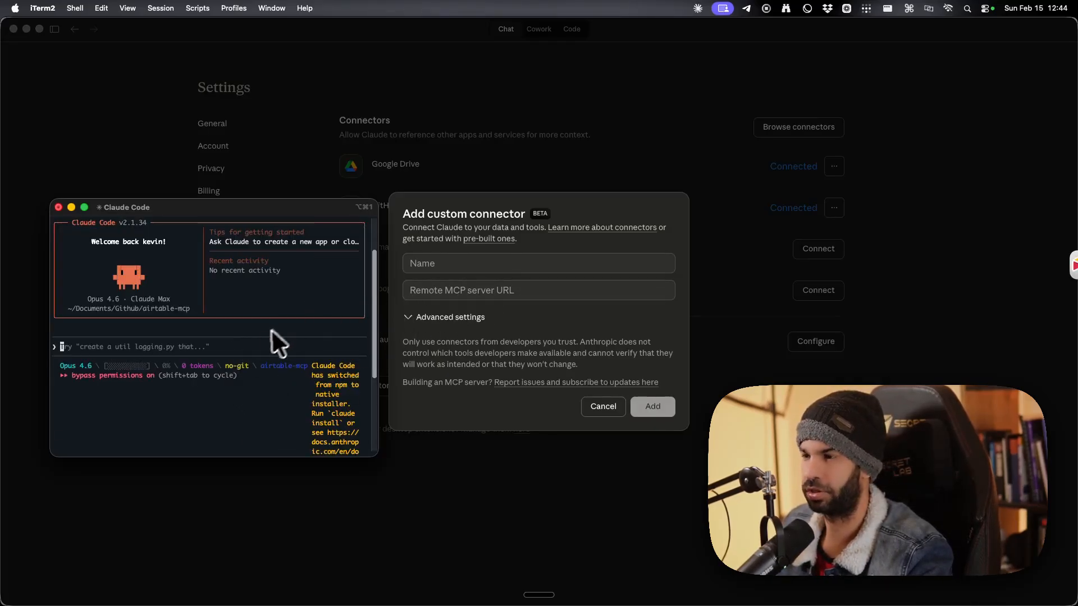
key("ctrl+Up")
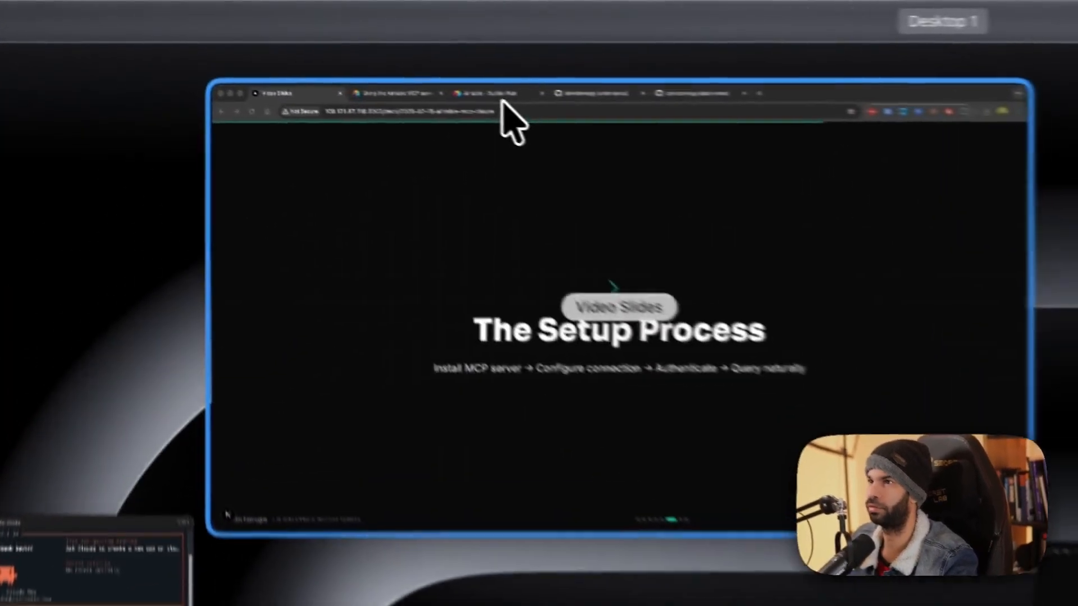
left_click(514, 121)
left_click(393, 93)
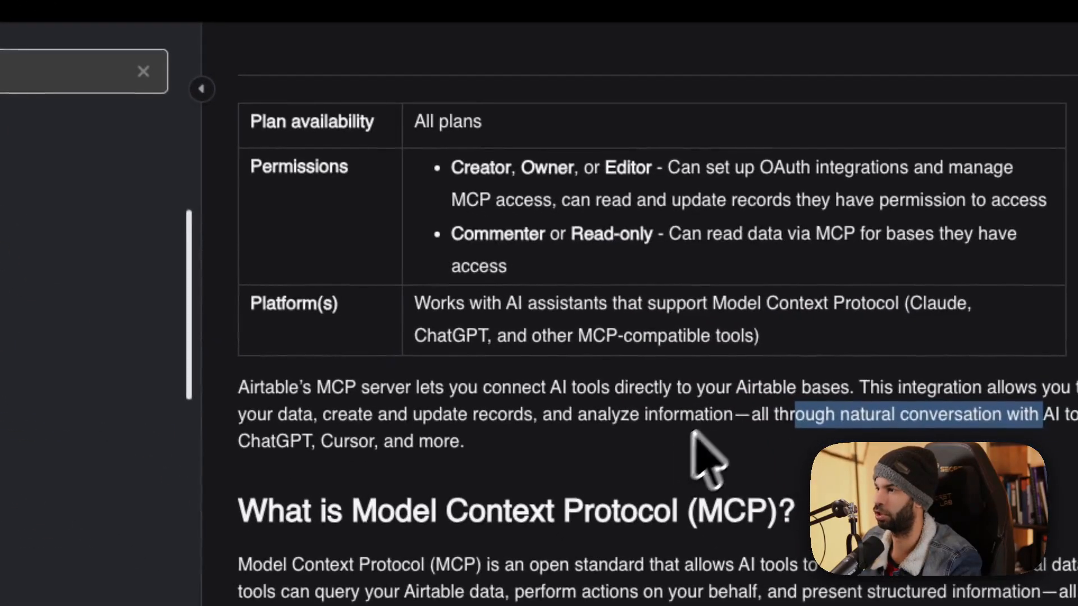
scroll(694, 431, "down", 5)
left_click_drag(306, 387, 734, 387)
scroll(585, 393, "down", 4)
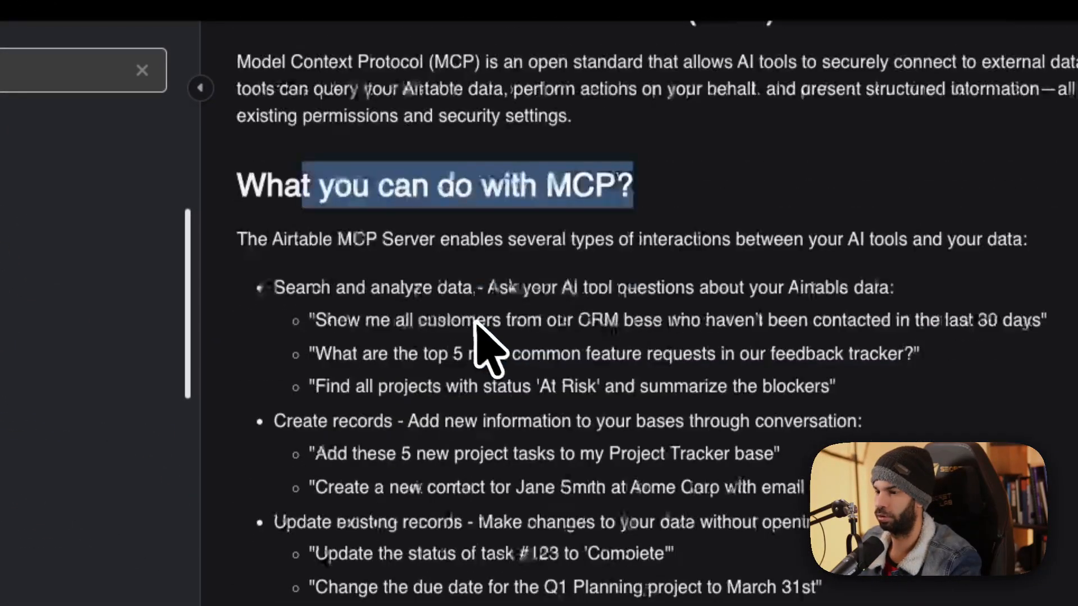
scroll(476, 323, "down", 5)
scroll(457, 240, "down", 4)
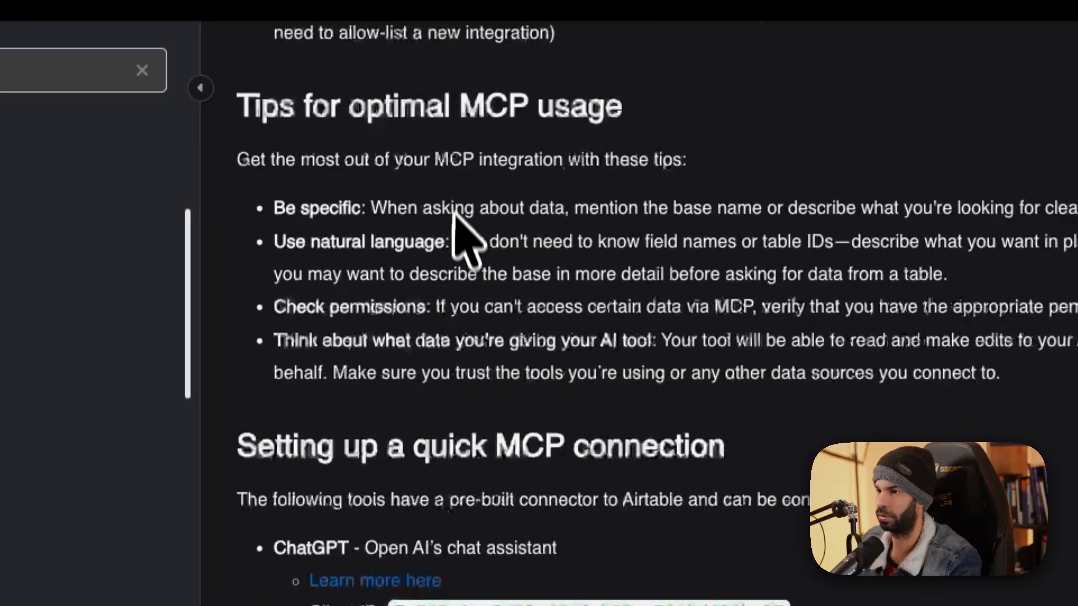
left_click_drag(318, 326, 695, 320)
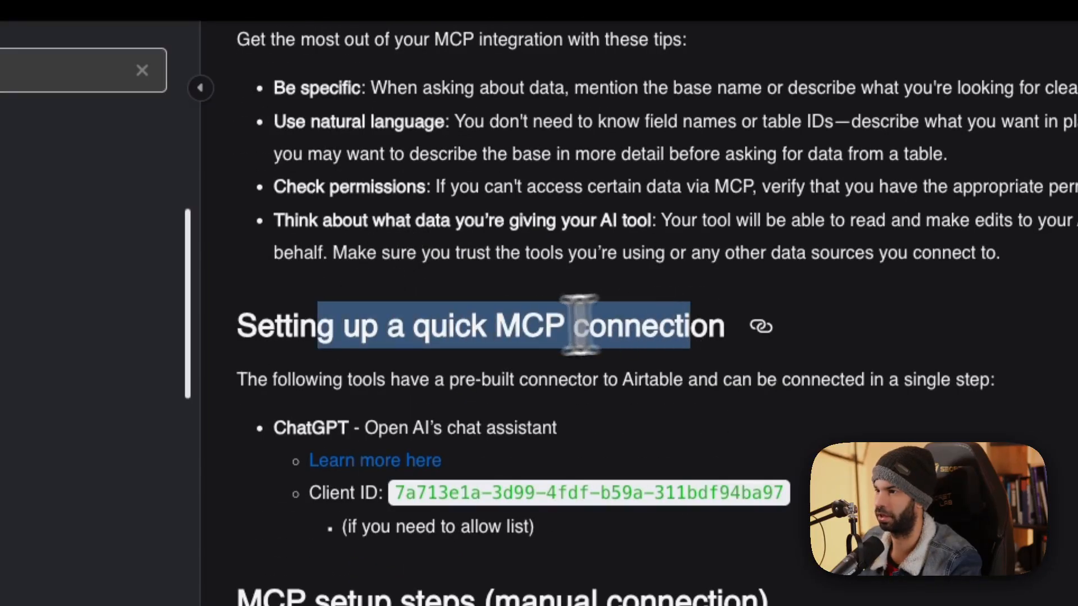
left_click(617, 417)
scroll(500, 505, "down", 15)
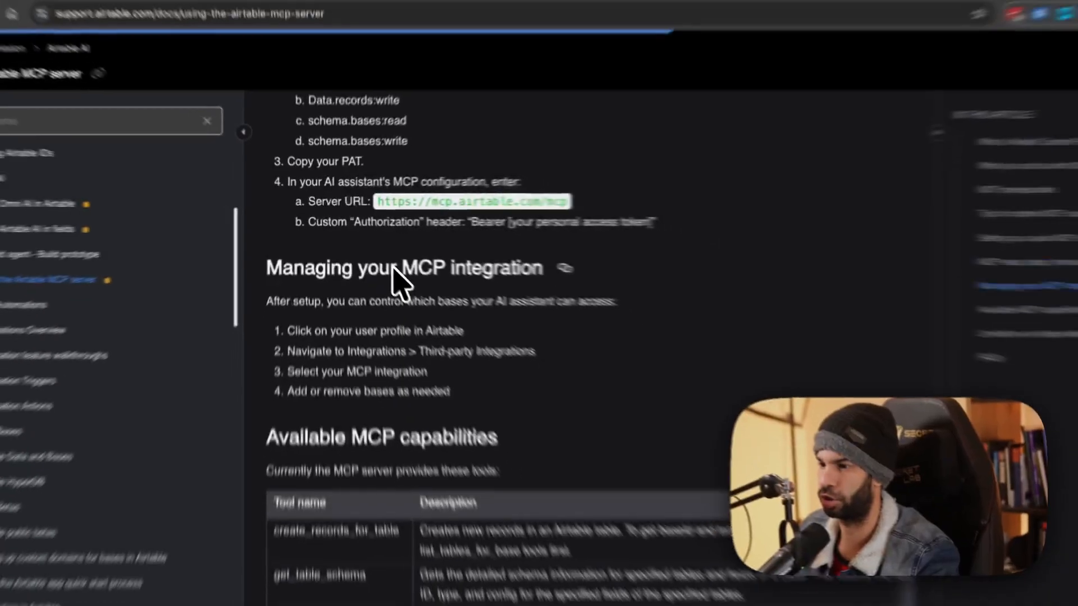
scroll(393, 269, "down", 10)
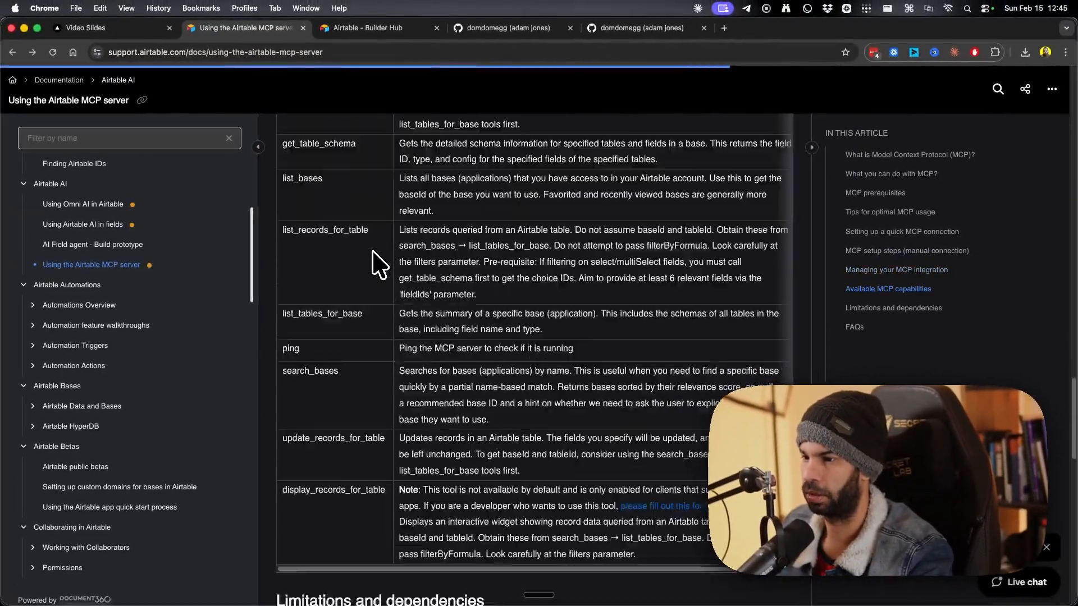
scroll(403, 386, "up", 8)
scroll(402, 390, "up", 7)
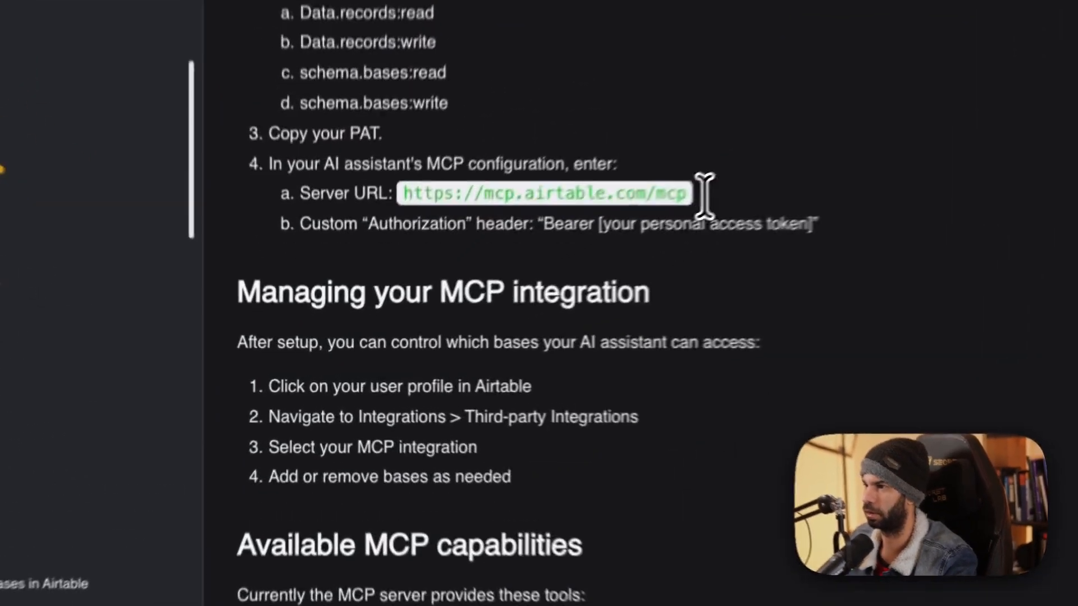
left_click_drag(518, 278, 372, 283)
key("super+c")
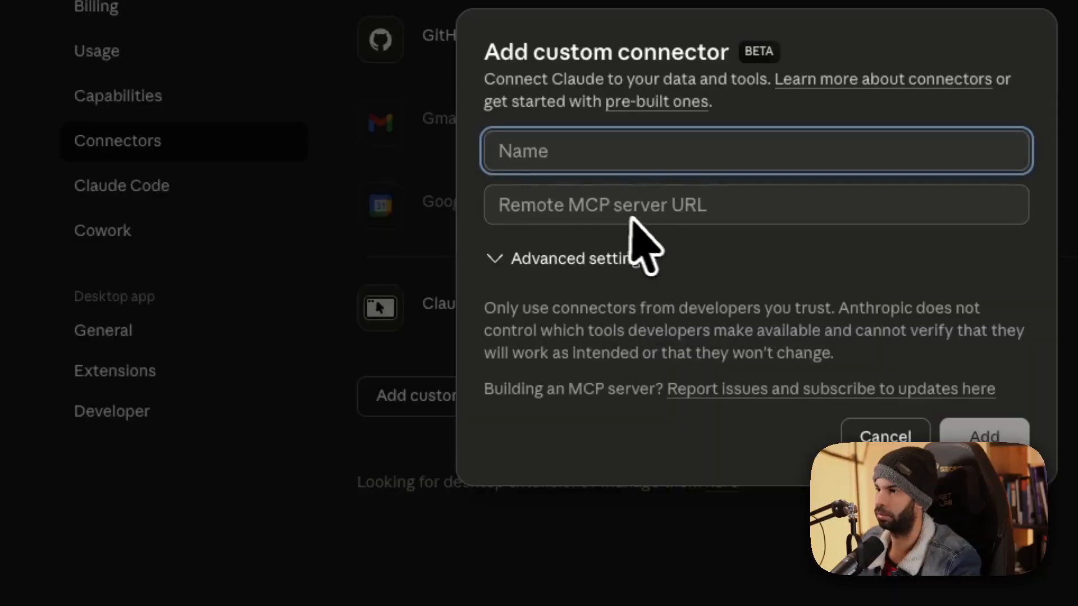
left_click(434, 452)
key("super+v")
left_click(425, 421)
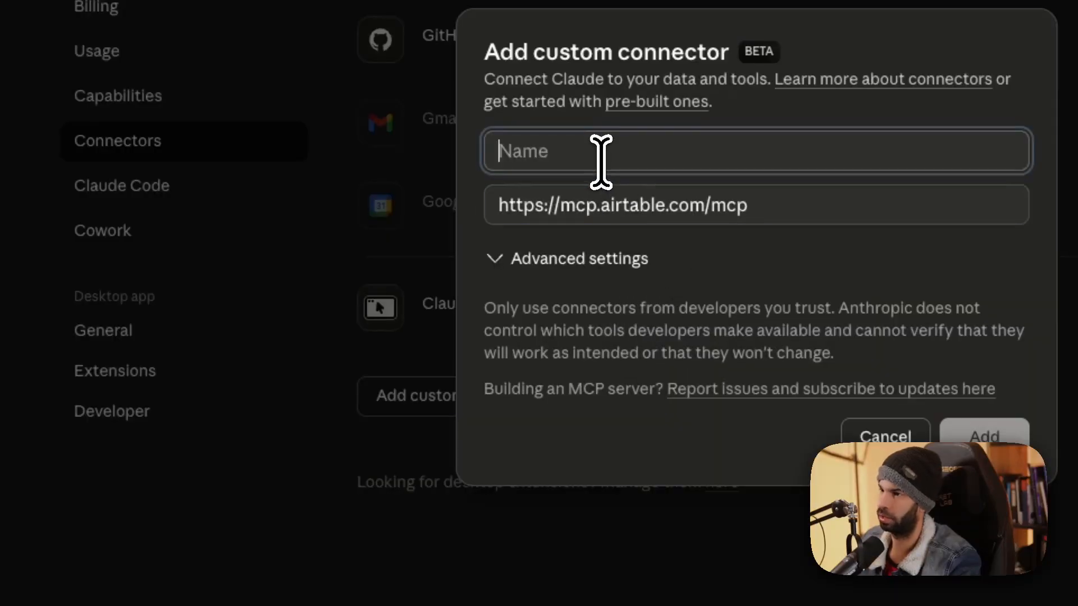
type("airtable-mc")
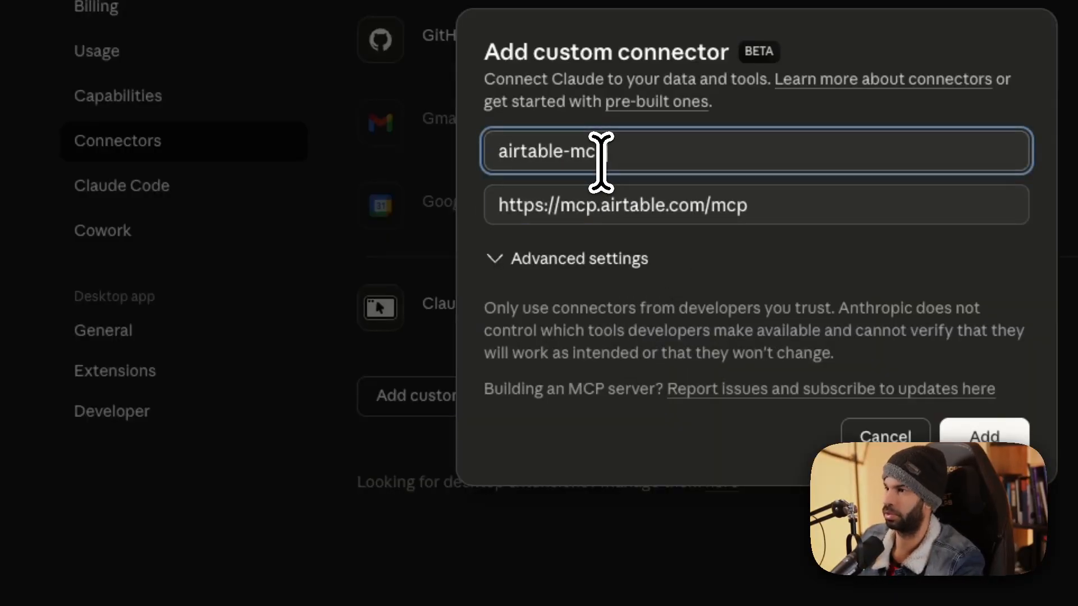
type("p")
left_click(985, 437)
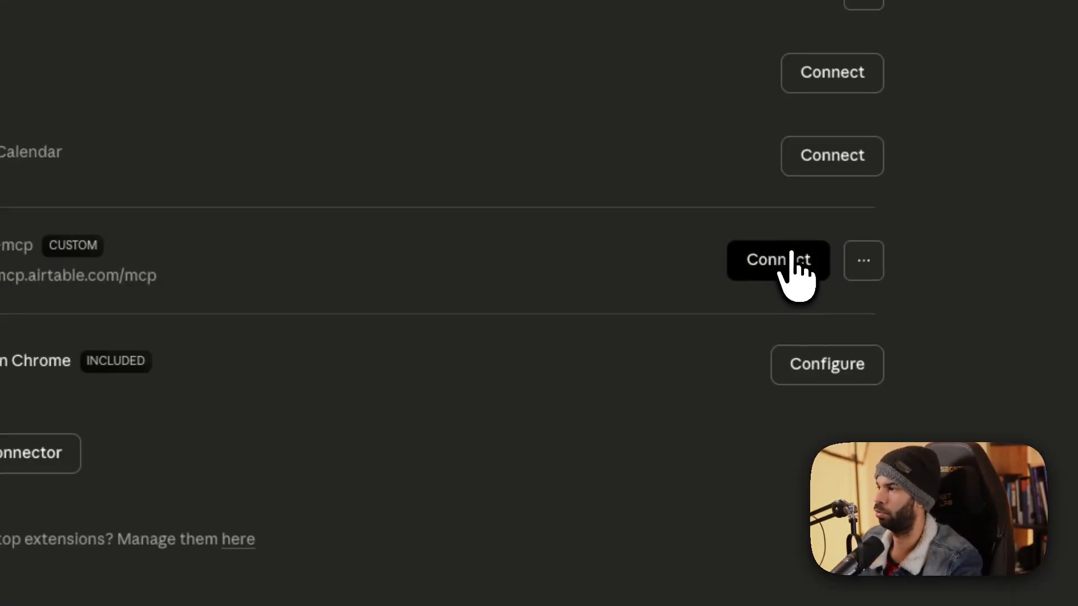
left_click(789, 259)
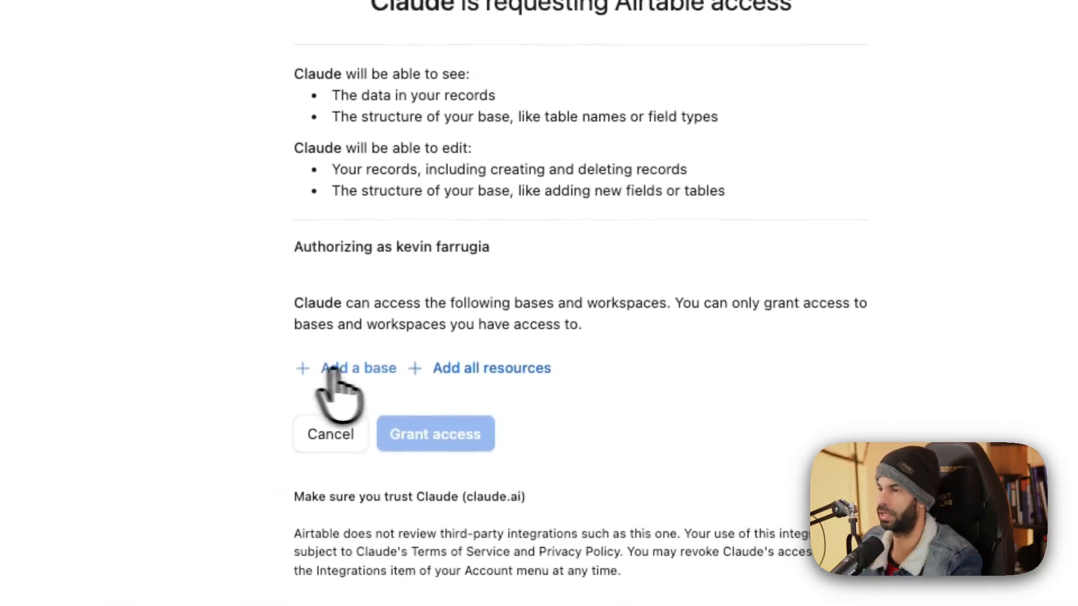
Search 'youtube', add the youtube-contact-db base, and grant Claude access in Airtable.
left_click_drag(459, 367, 414, 337)
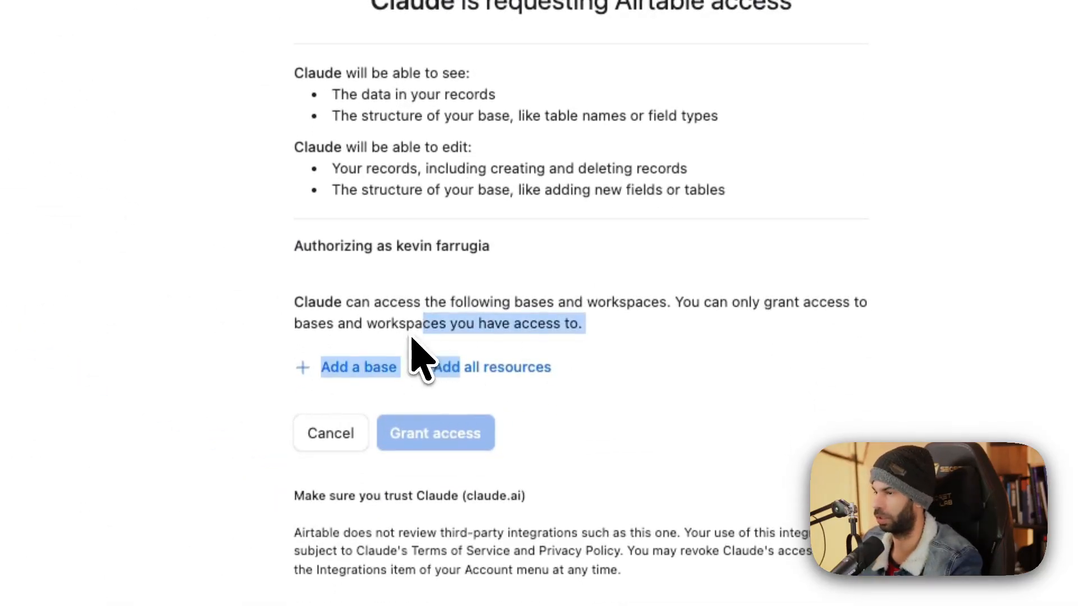
left_click(414, 337)
left_click(364, 370)
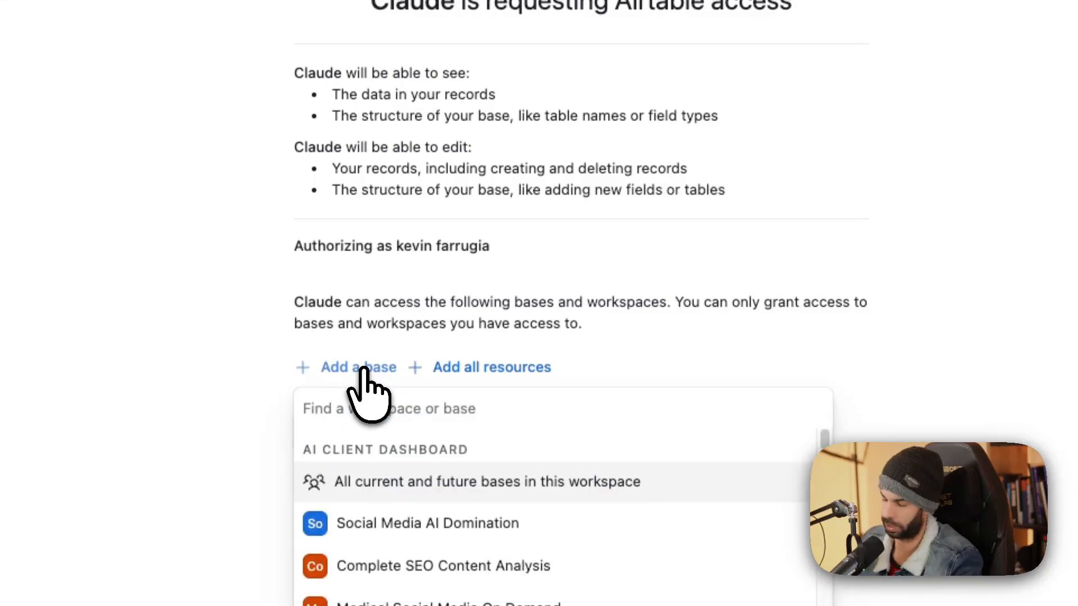
type("youtube")
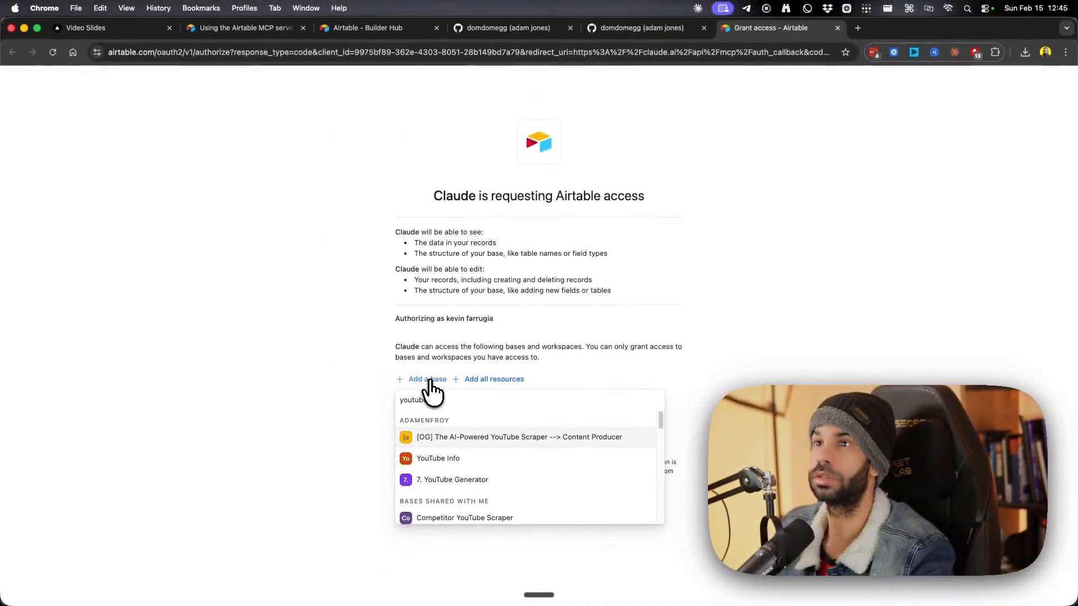
key("ctrl+Up")
key("ctrl+Up")
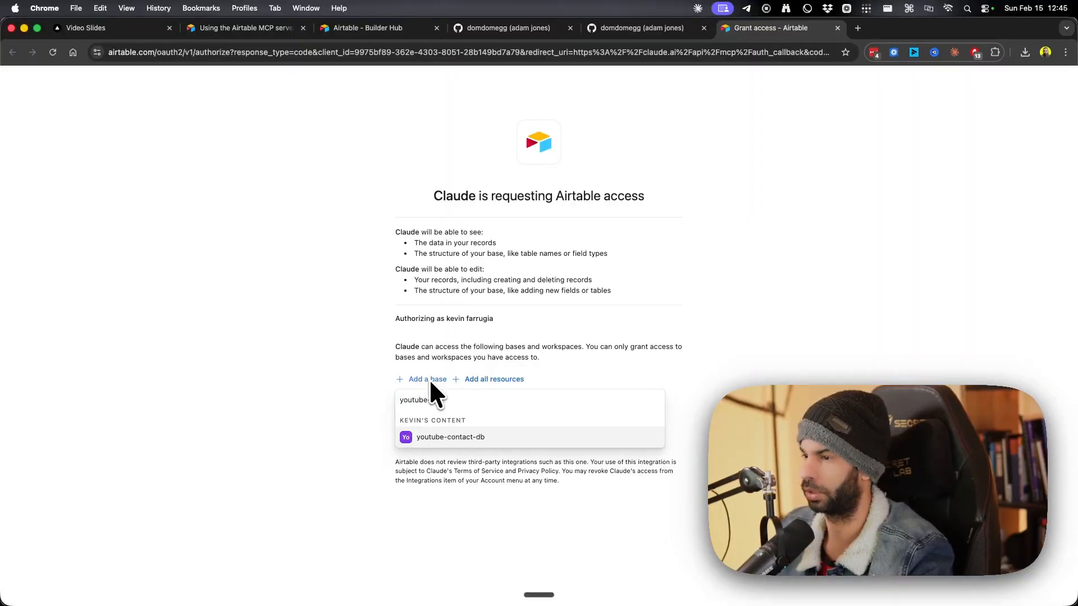
left_click(450, 438)
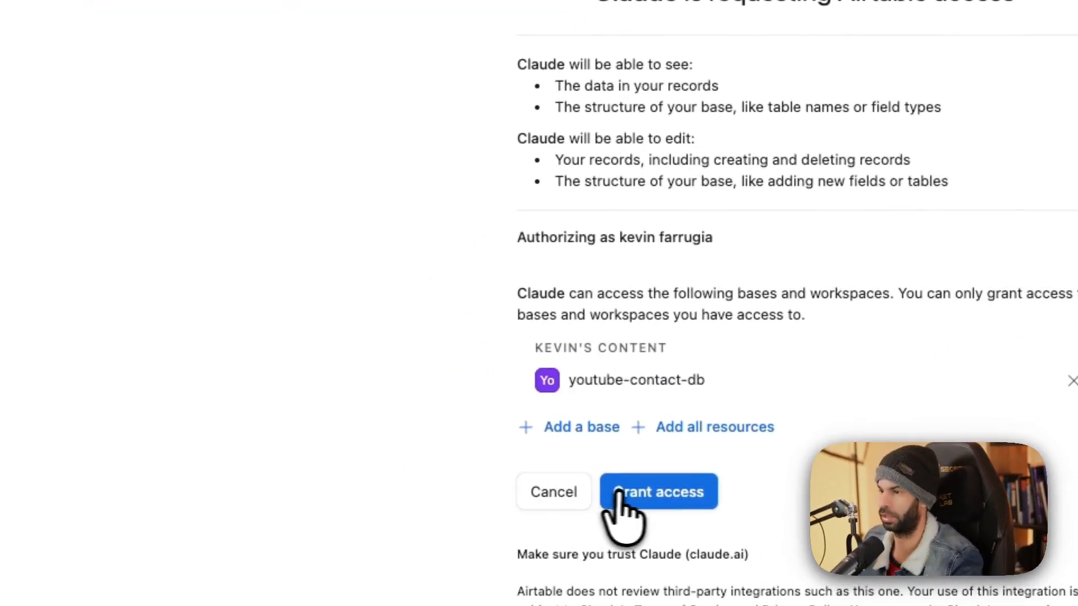
left_click(619, 492)
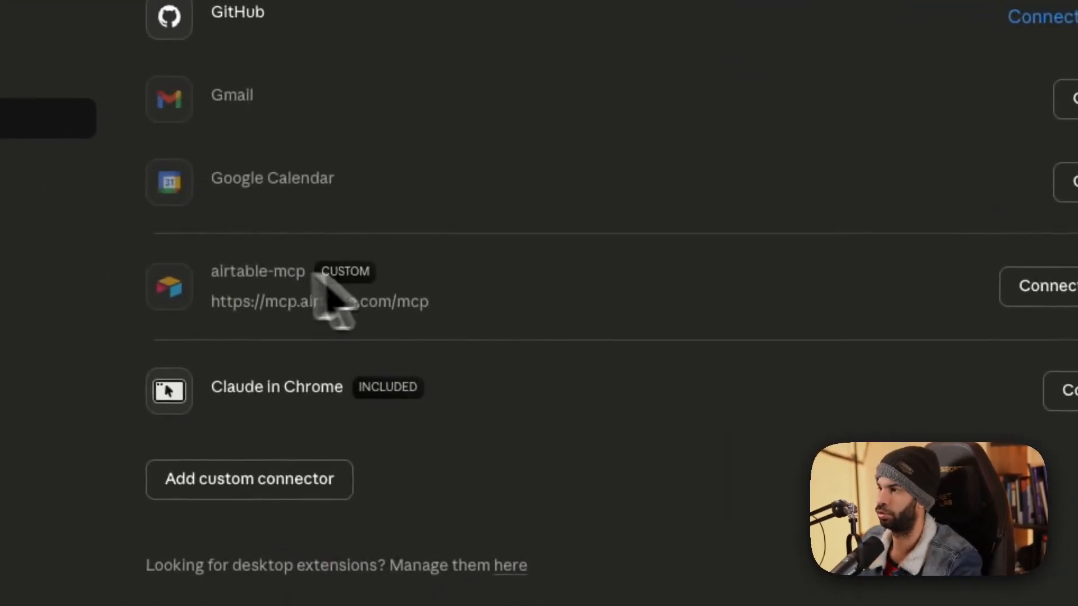
Use Developer settings' Edit Config to open claude_desktop_config.json with TextEdit.
left_click(278, 410)
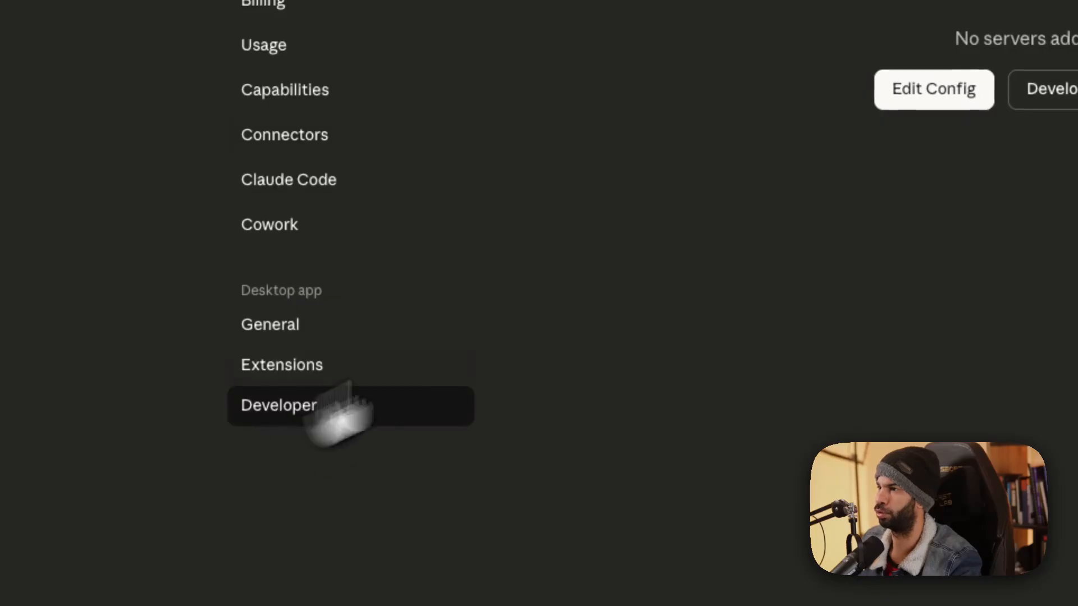
left_click(946, 89)
right_click(355, 172)
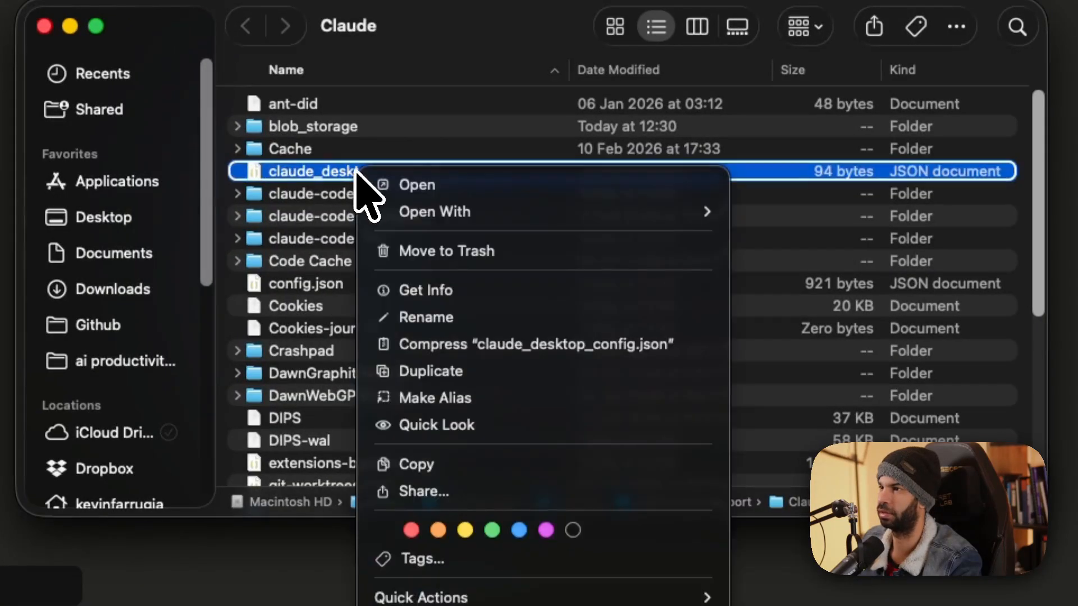
mouse_move(539, 212)
left_click(790, 352)
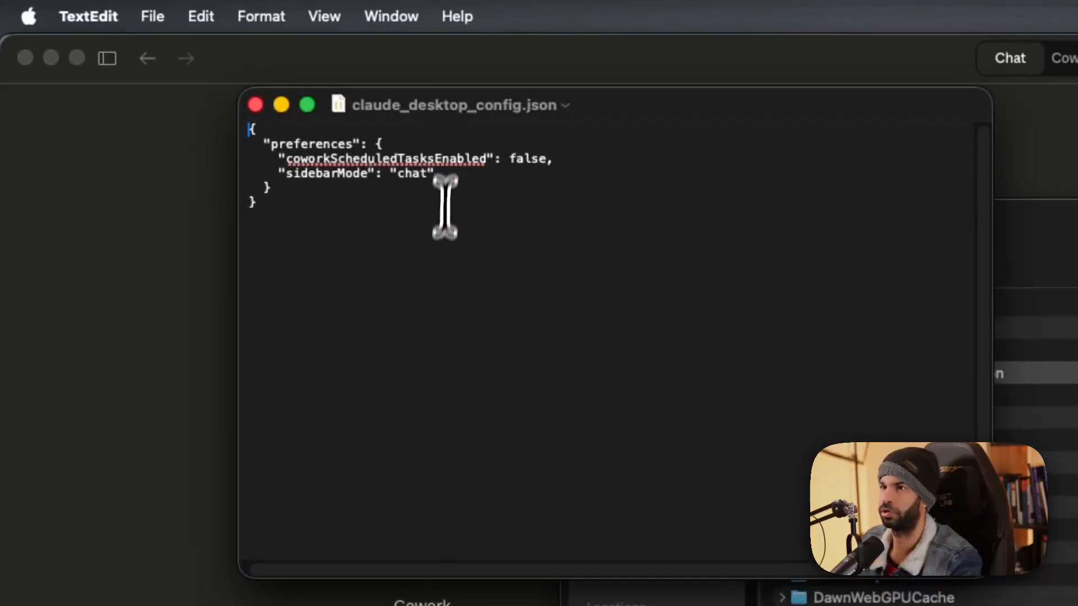
Inspect claude_desktop_config.json in TextEdit and close it without saving changes.
key("super+a")
left_click(368, 250)
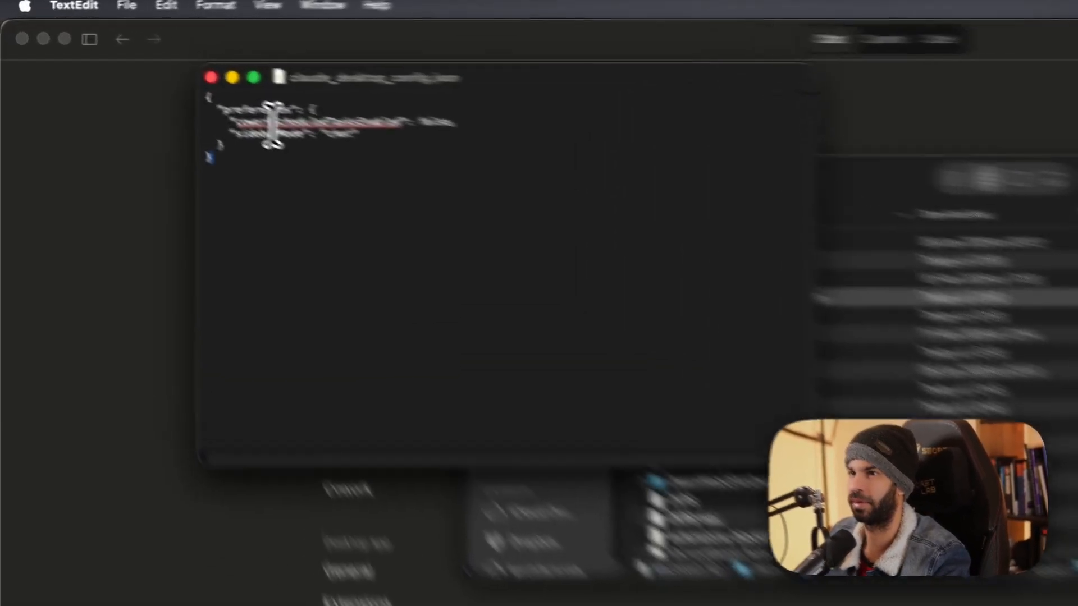
left_click_drag(166, 79, 231, 80)
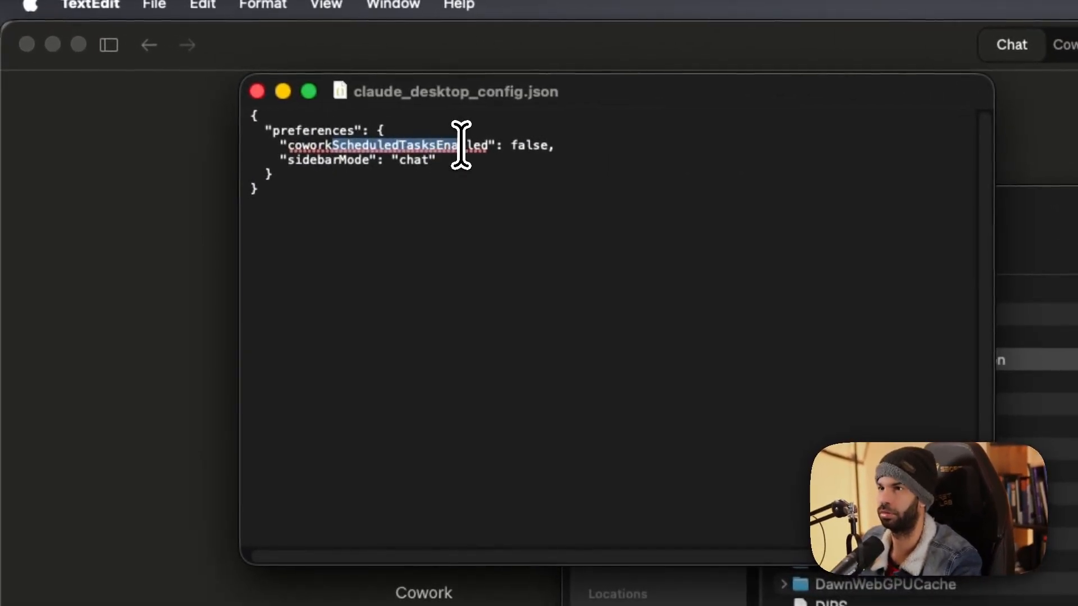
left_click(257, 91)
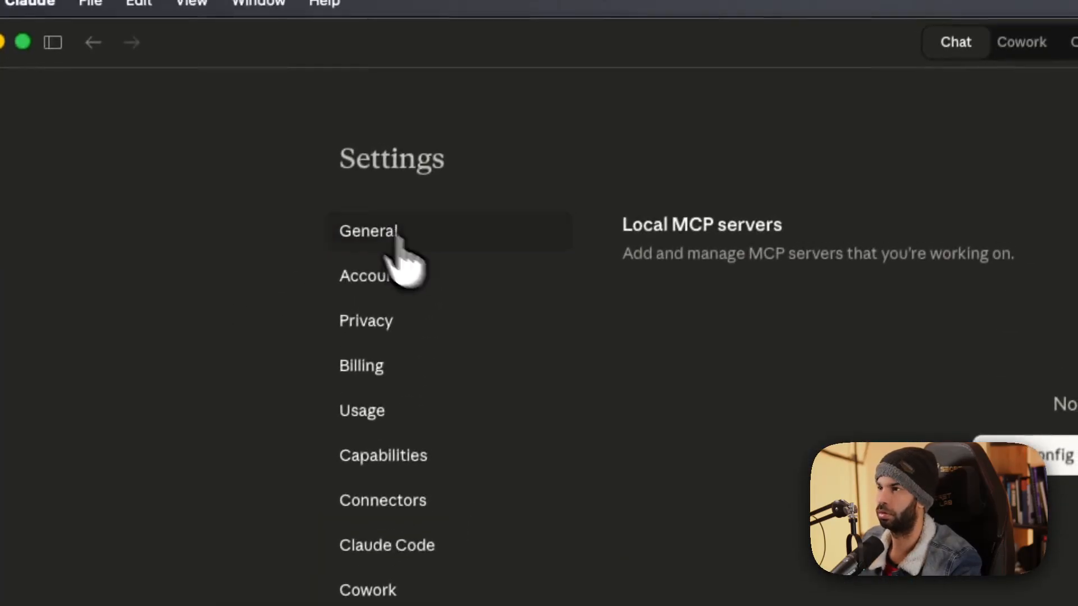
left_click(419, 72)
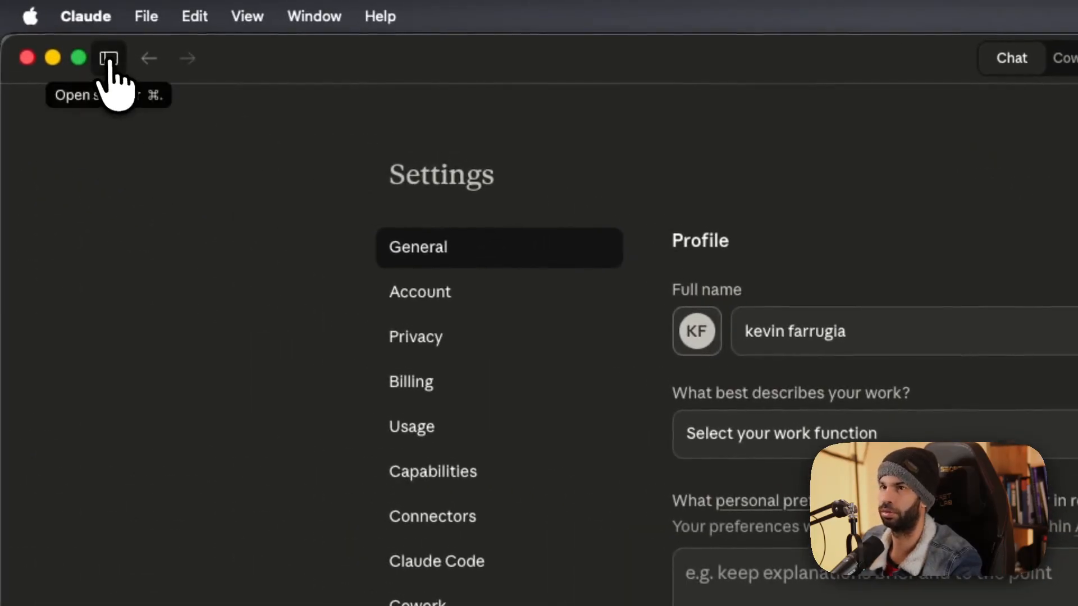
In a new Claude chat, ask it to check settings.json and add an Airtable API key.
left_click(109, 58)
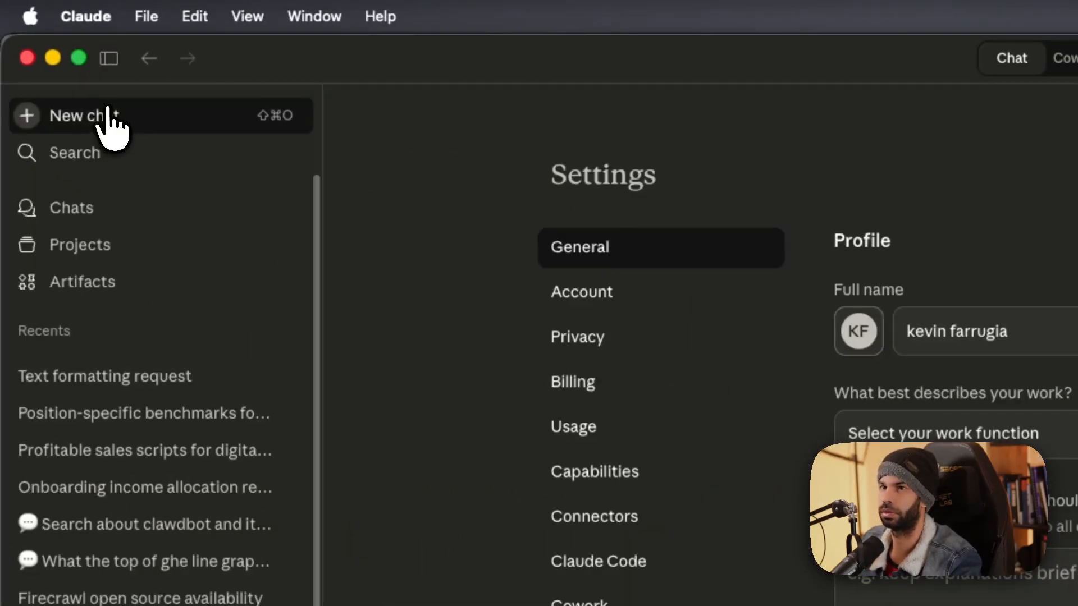
left_click(108, 125)
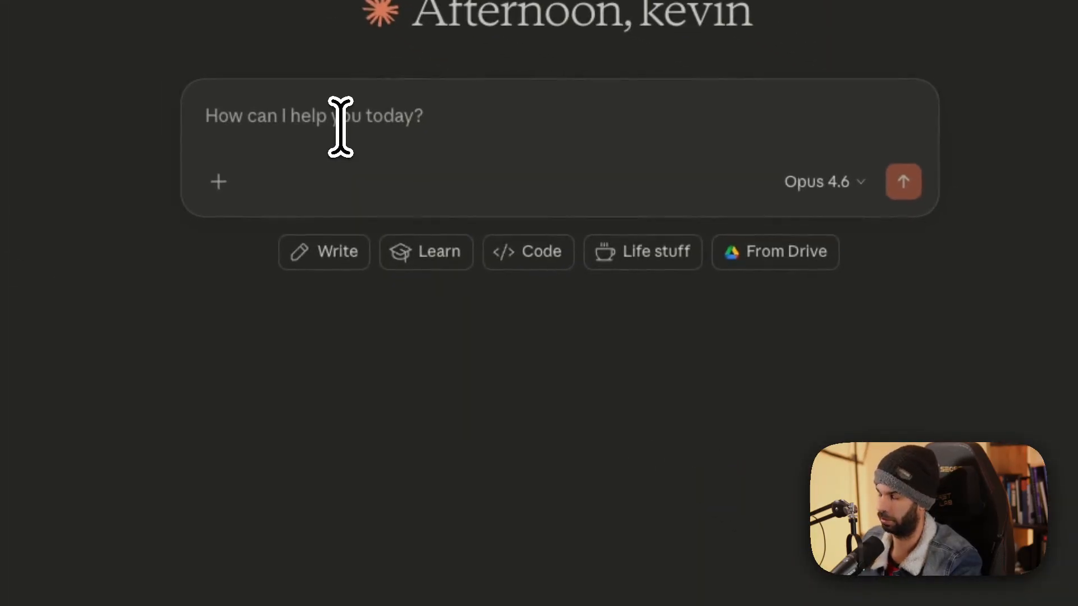
type("I")
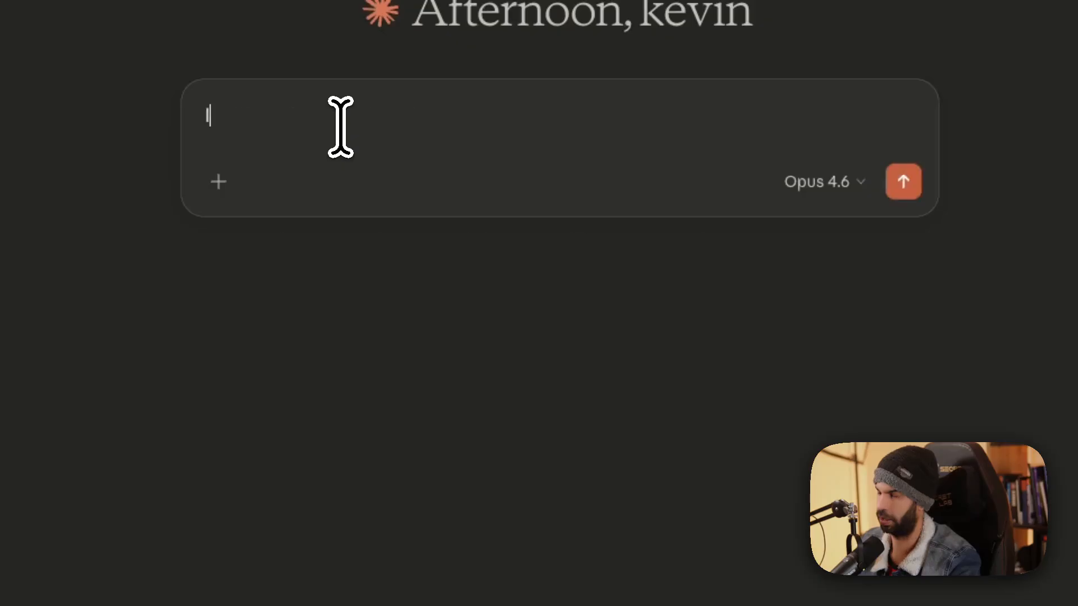
type("ook at the settings.jso")
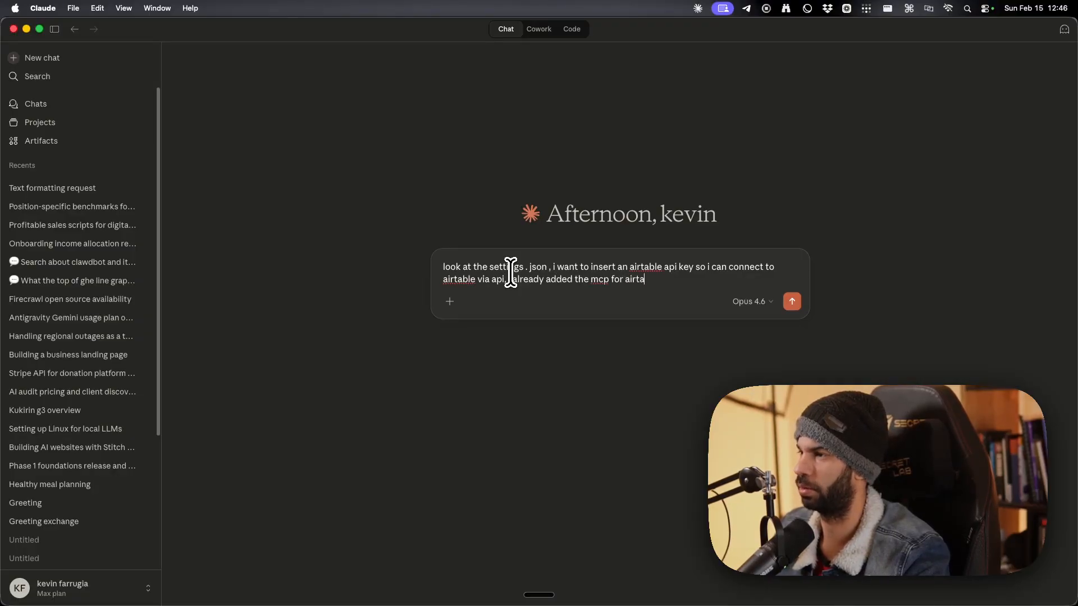
type("ection")
key("Return")
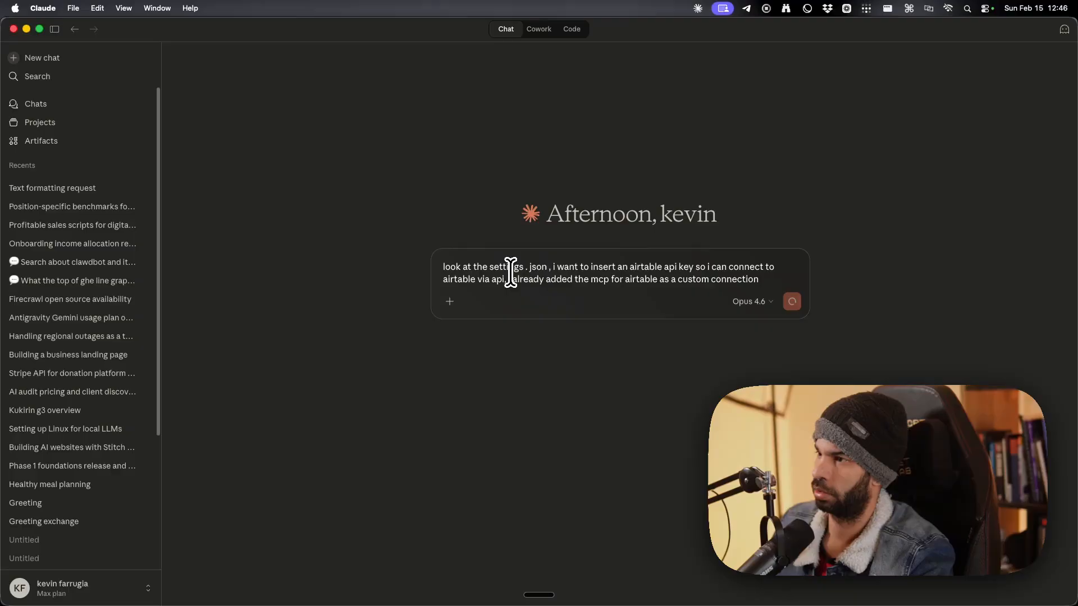
key("ctrl+Up")
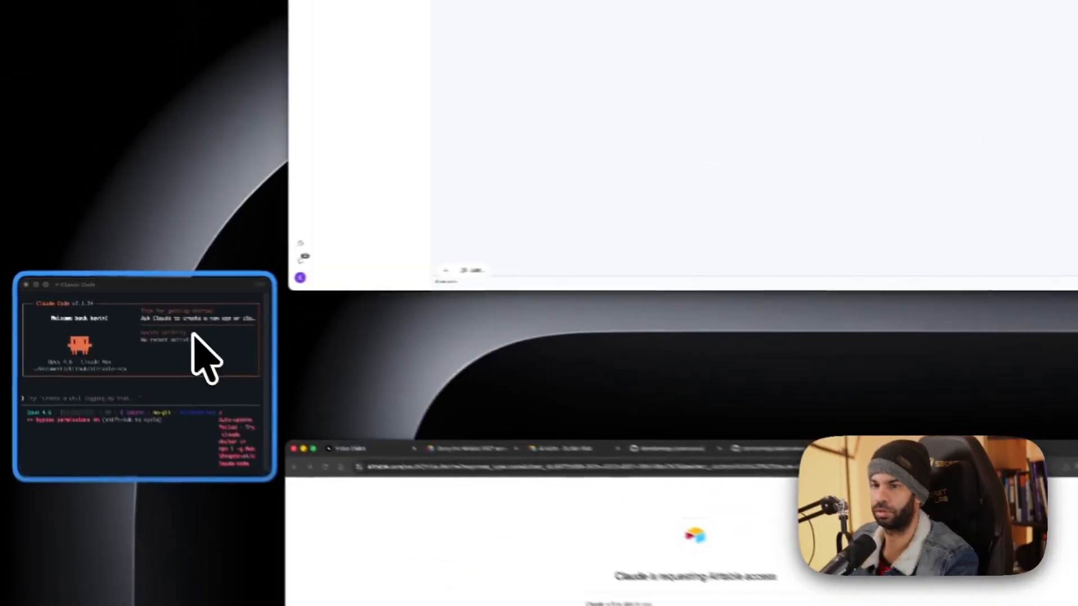
left_click(120, 316)
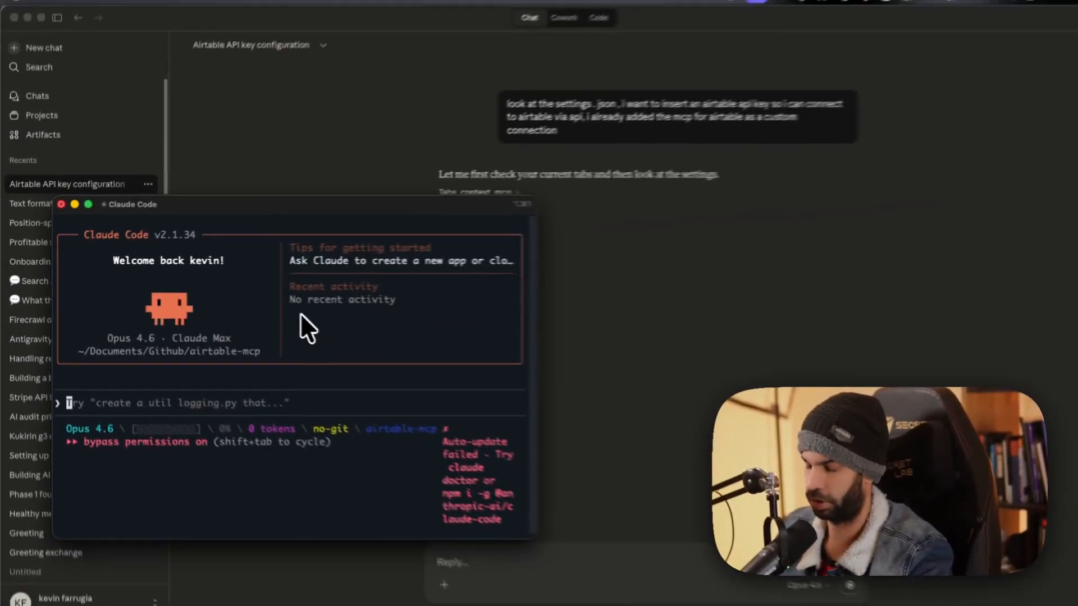
type("i want to create a new ")
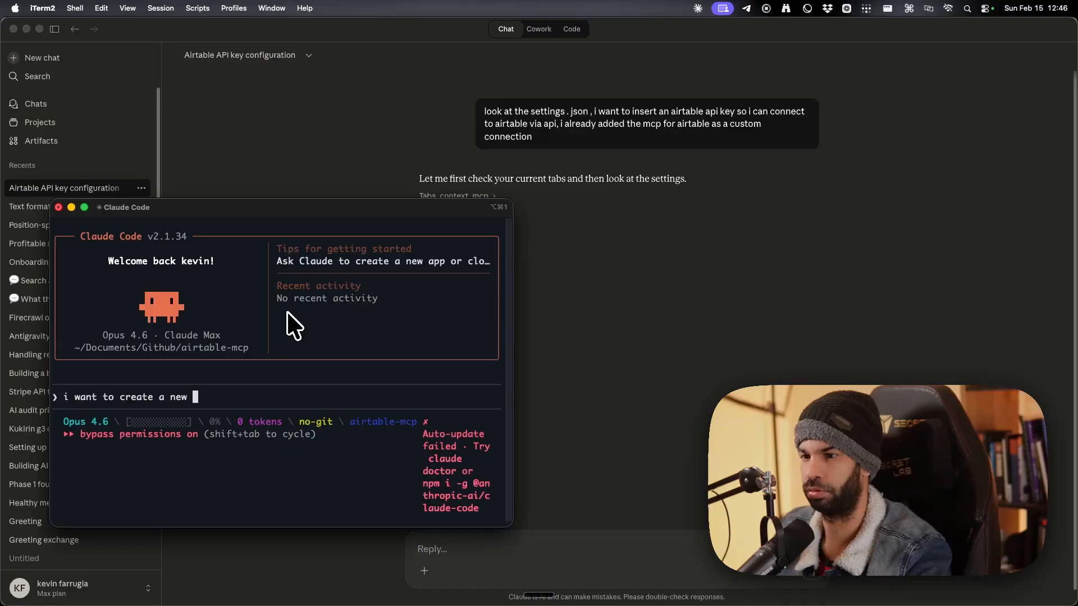
type("airtable mcp conne")
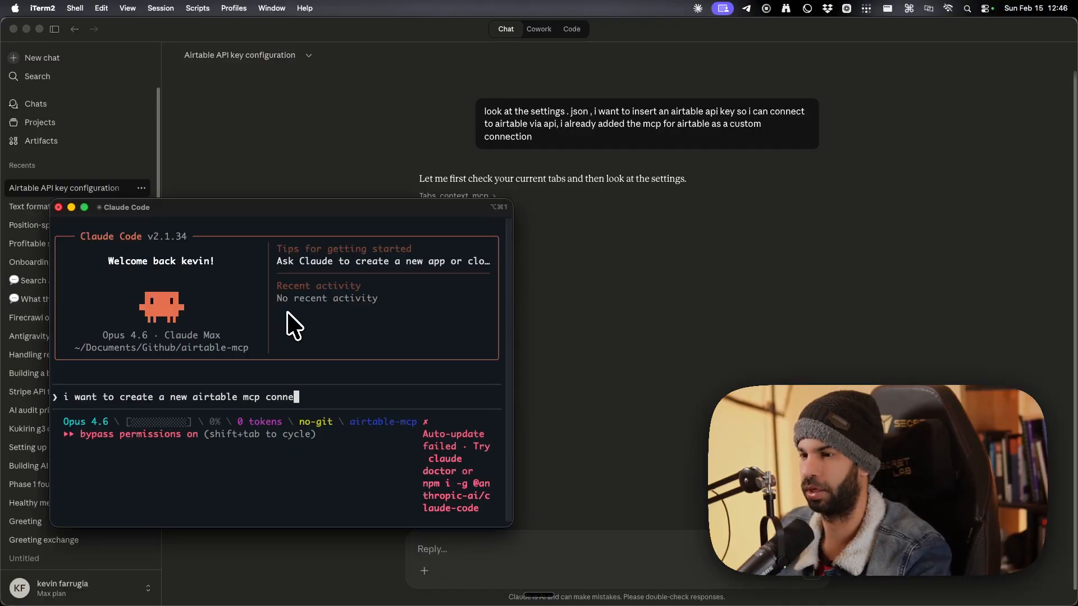
type("ction, this sis the url :")
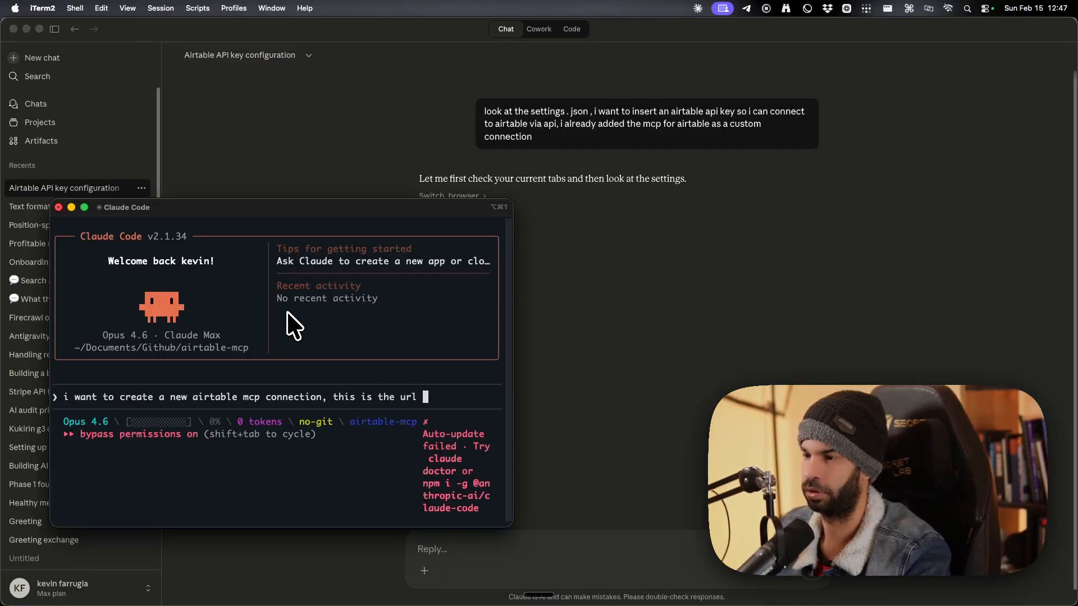
type("https://mcp.airtable.com/mcp")
type(". ")
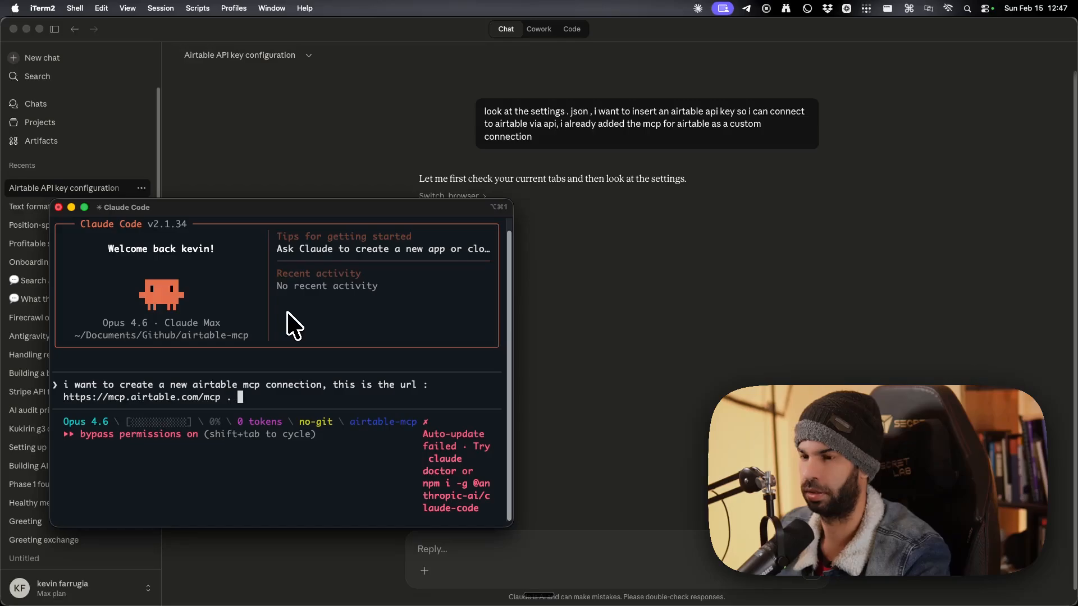
type("you can also find the information here:")
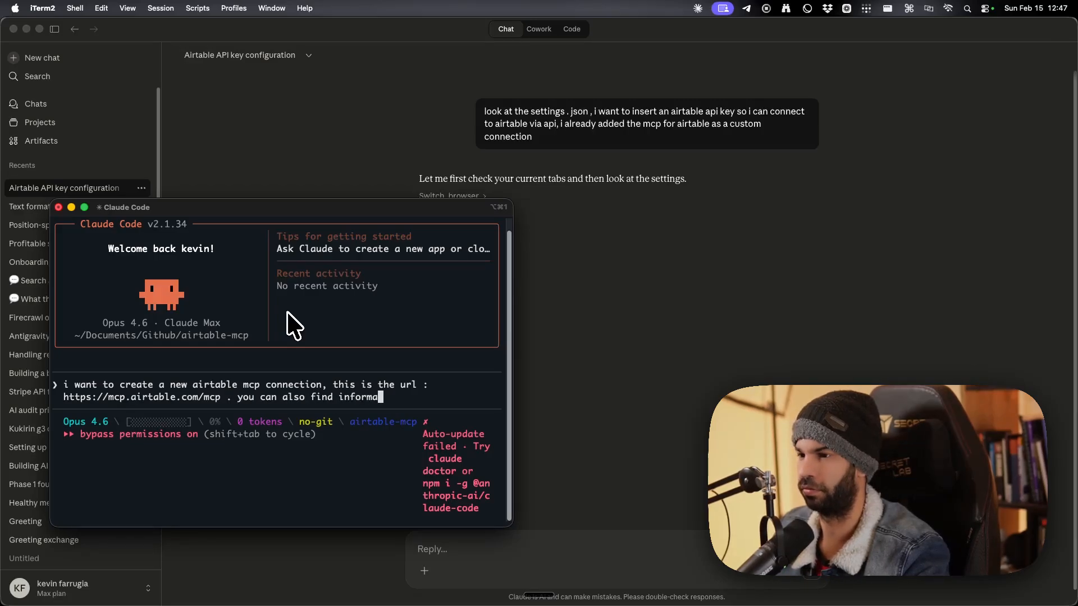
Add the Airtable MCP documentation text and submit the request in plan mode.
key("ctrl+Up")
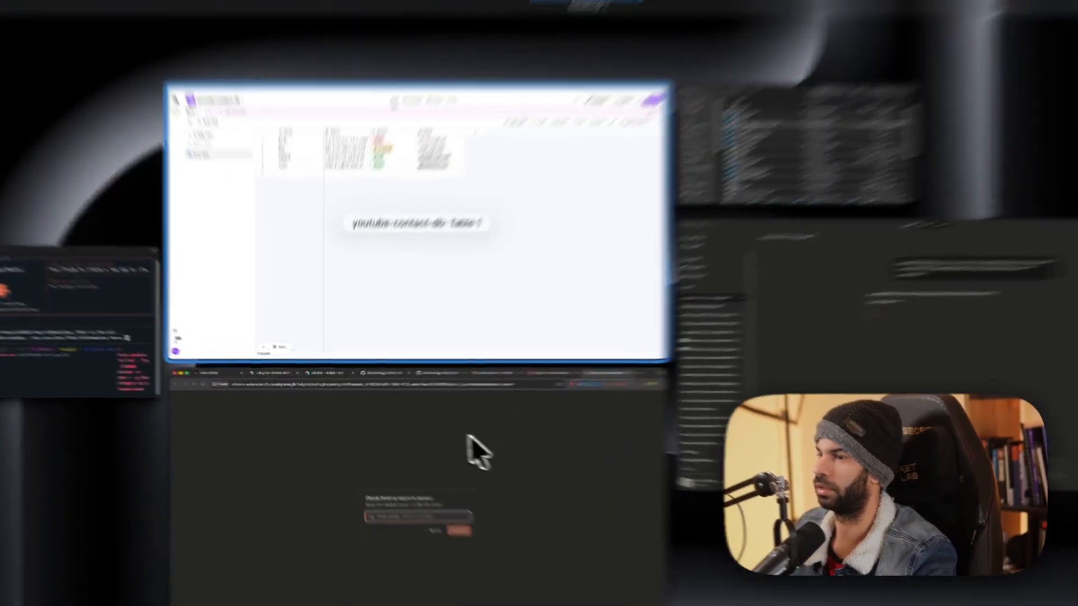
left_click(438, 438)
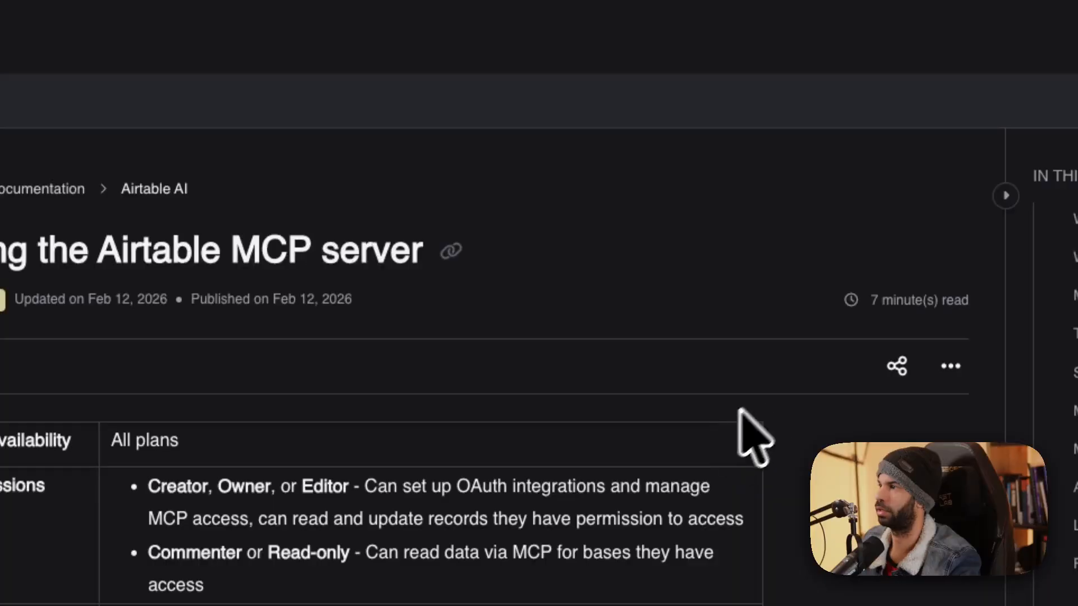
left_click(951, 366)
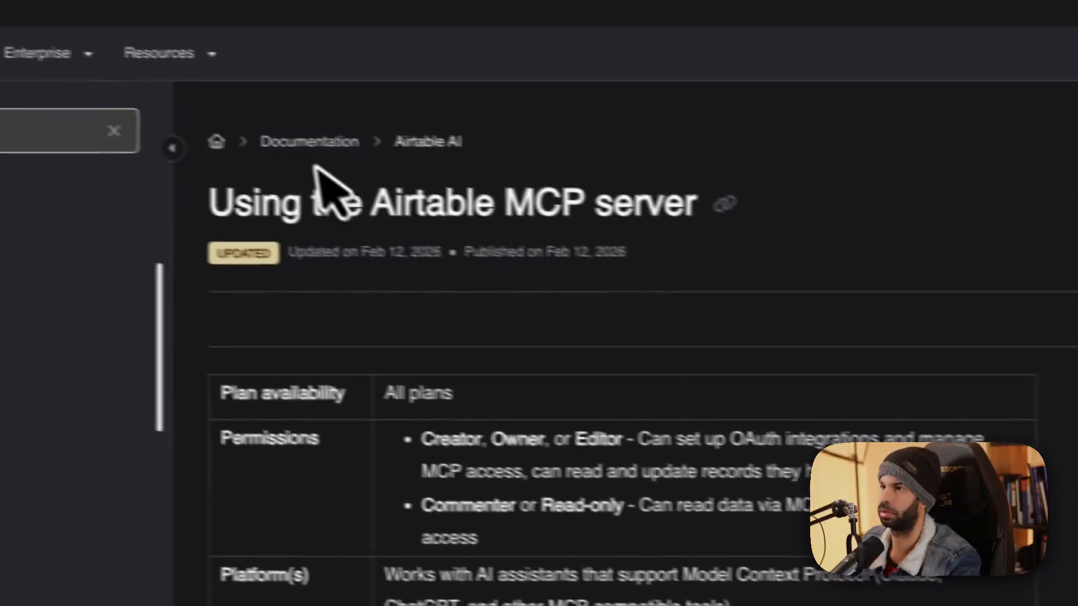
left_click_drag(209, 197, 514, 570)
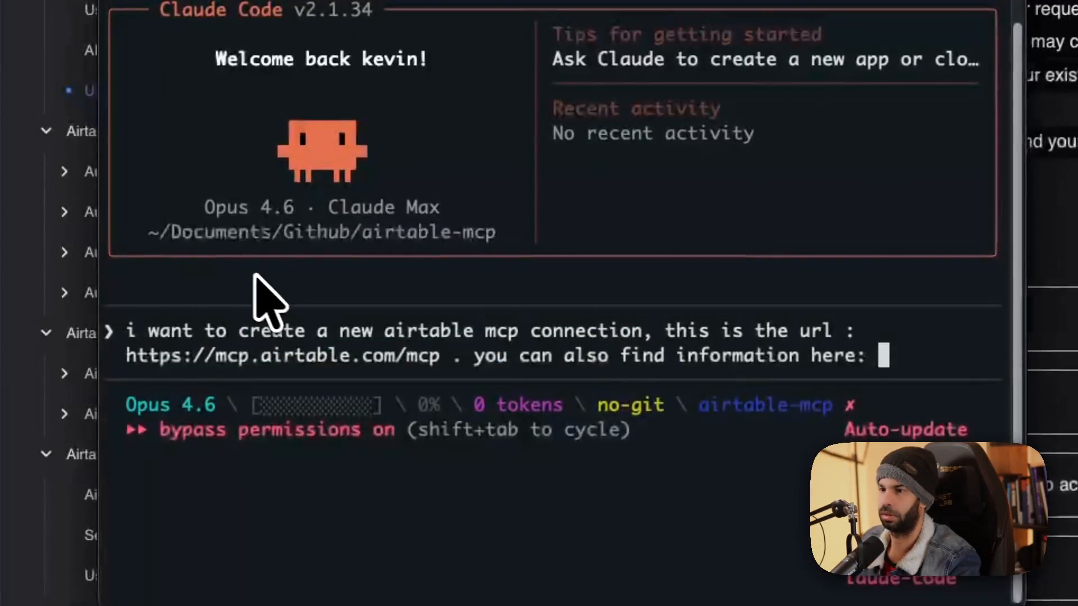
type("[Pasted text #1 +208 lines]")
key("shift+Tab")
type("hav")
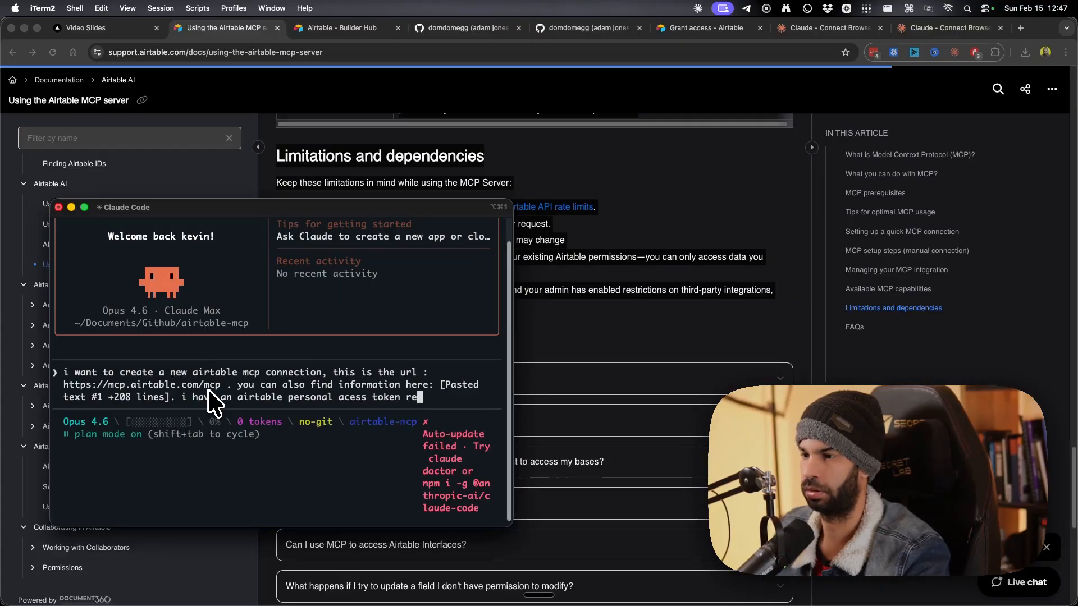
type("you")
key("Return")
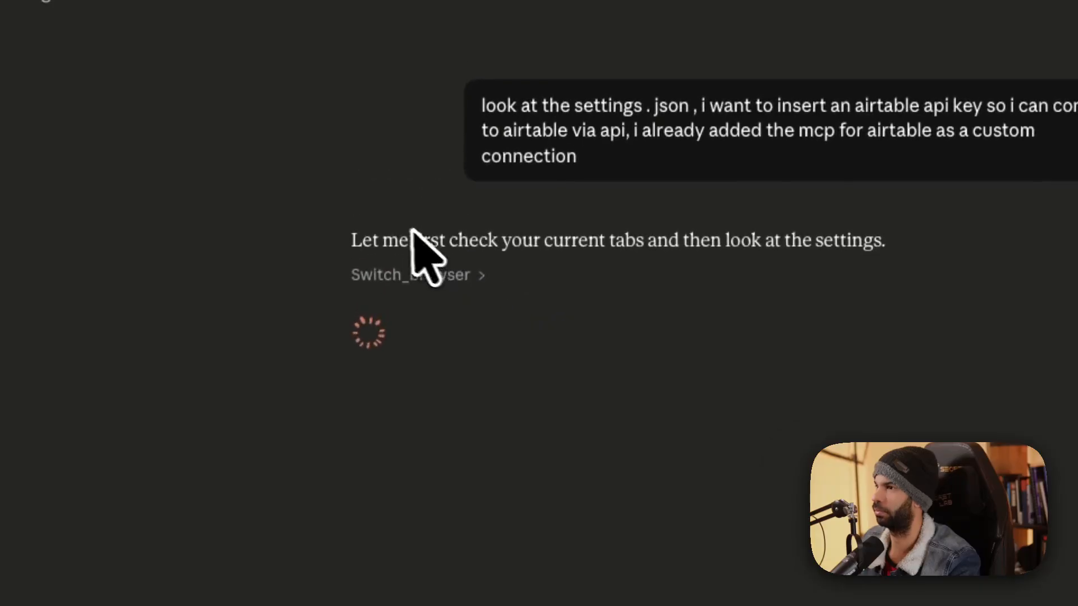
left_click_drag(383, 242, 768, 243)
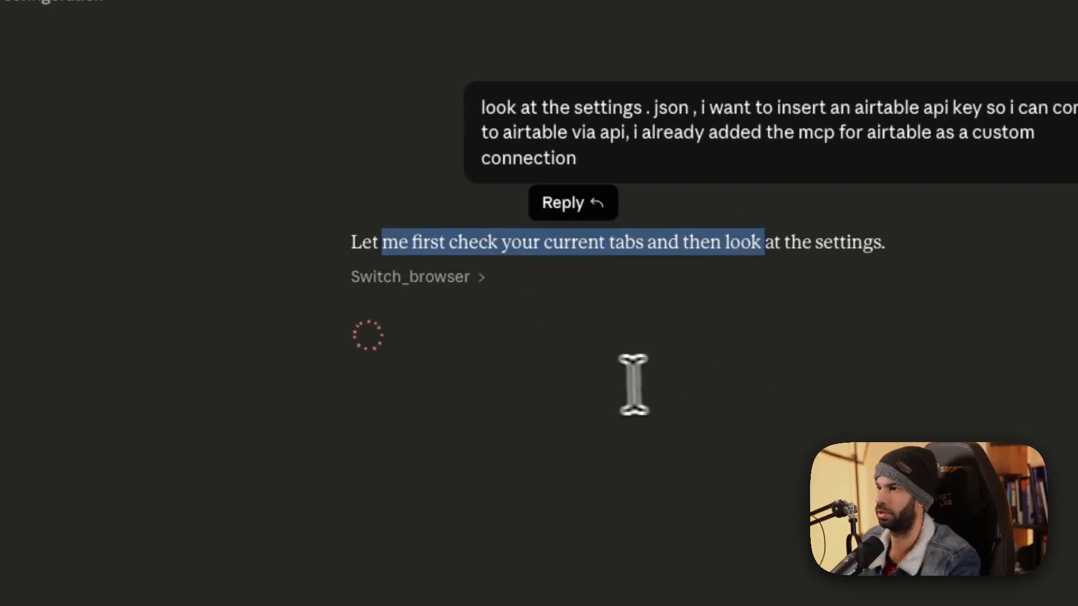
key("ctrl+Up")
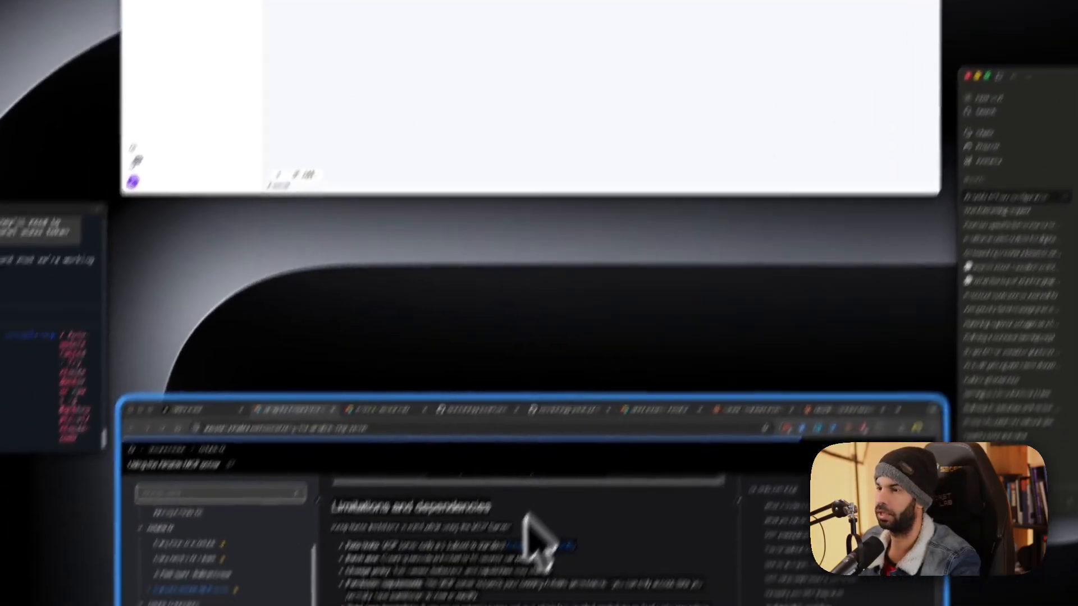
In Airtable Builder Hub, name a new personal access token youtube-mcp-airtable.
left_click(527, 514)
left_click(380, 410)
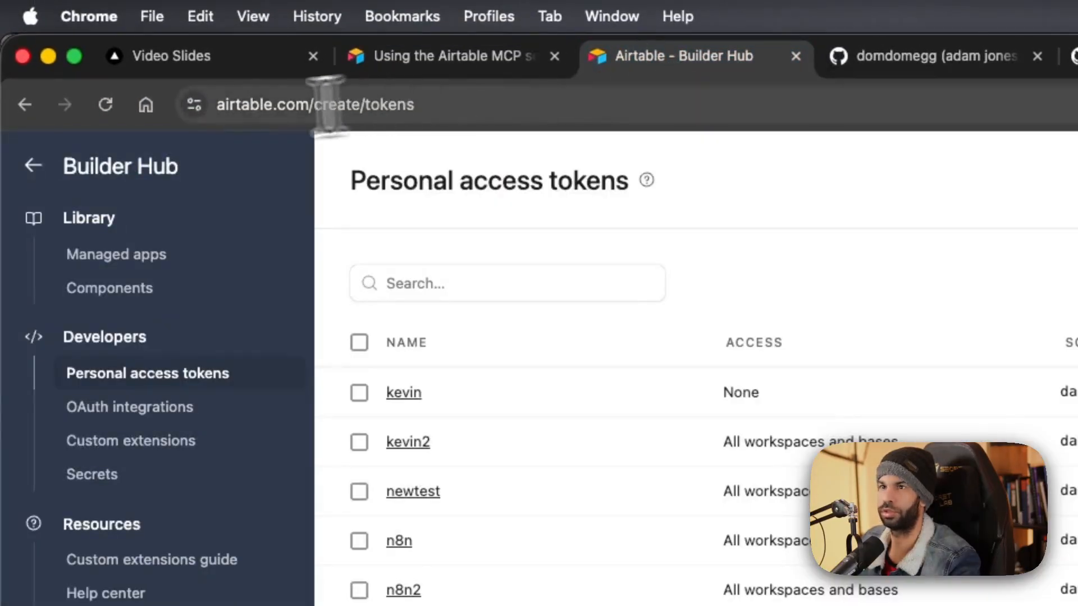
left_click_drag(204, 427, 269, 427)
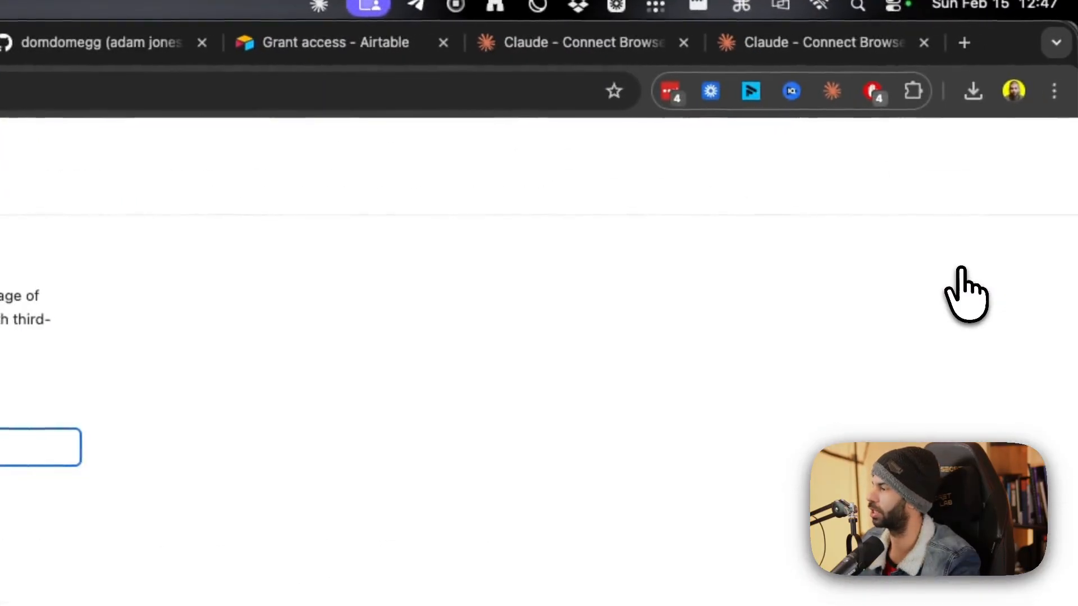
type("yo")
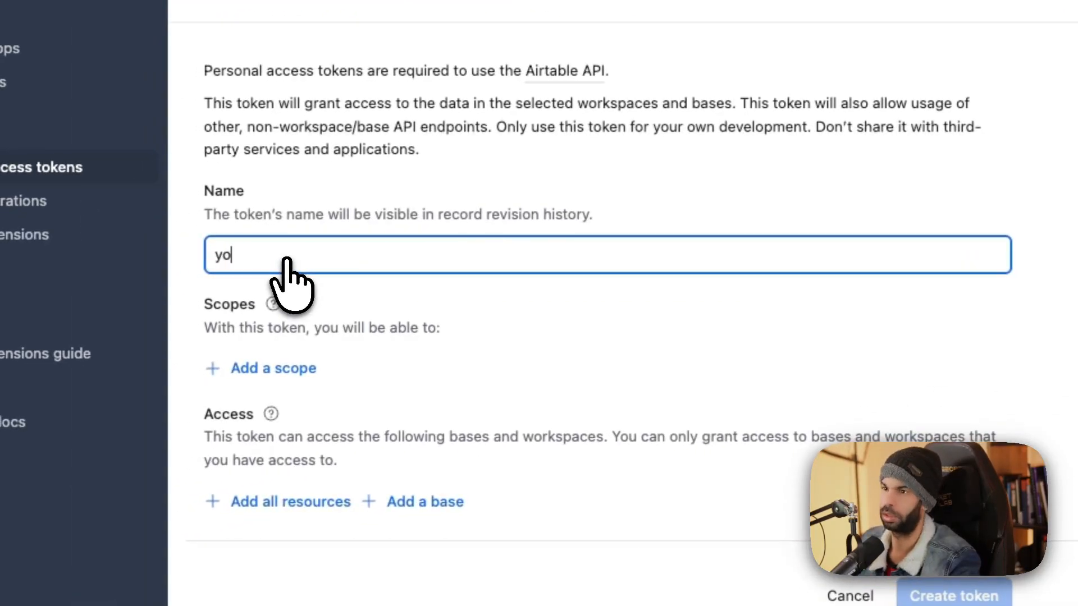
type("utube-mcp-airtable")
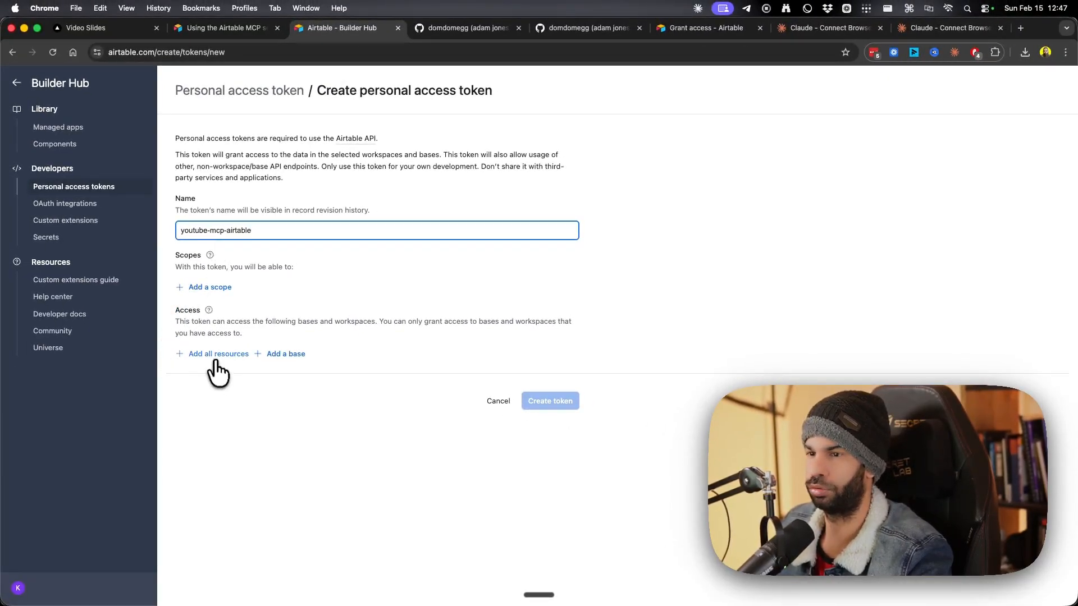
Add nine scopes: records, recordComments and schema.bases read/write, webhook:manage, block:manage, user.email:read.
left_click(210, 287)
left_click(214, 344)
left_click(208, 313)
left_click(217, 368)
left_click(202, 338)
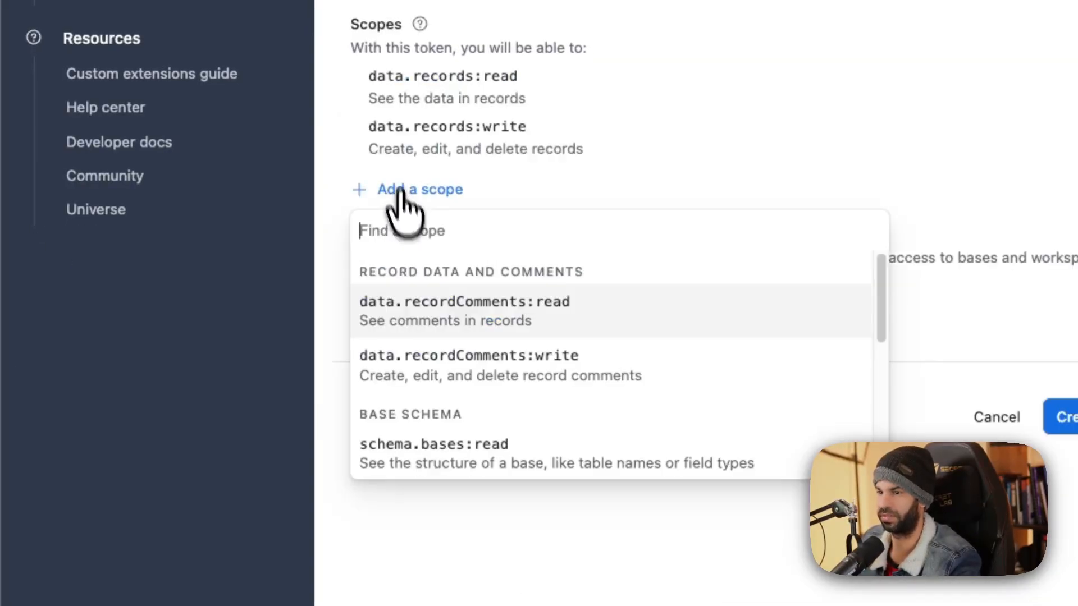
left_click(421, 306)
left_click(405, 240)
left_click(423, 355)
left_click(415, 289)
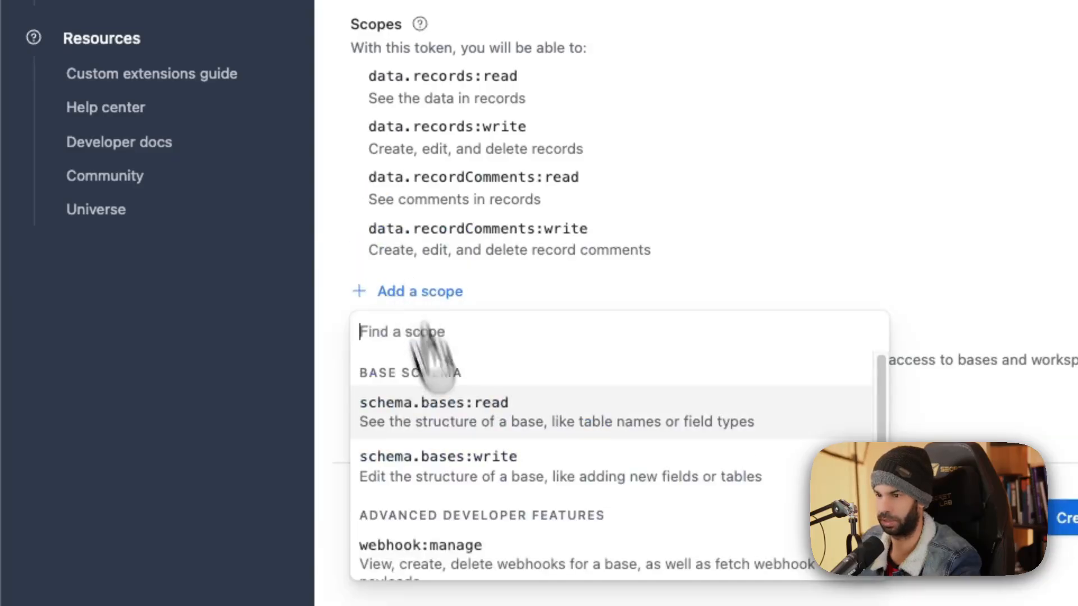
left_click(440, 401)
left_click(427, 342)
left_click(443, 458)
left_click(427, 393)
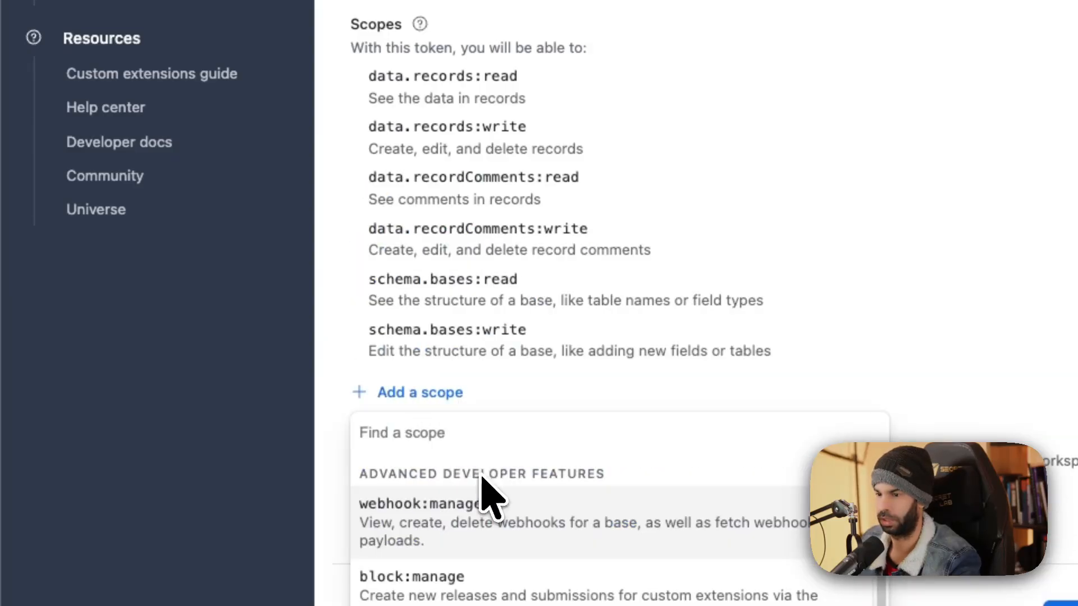
left_click(491, 499)
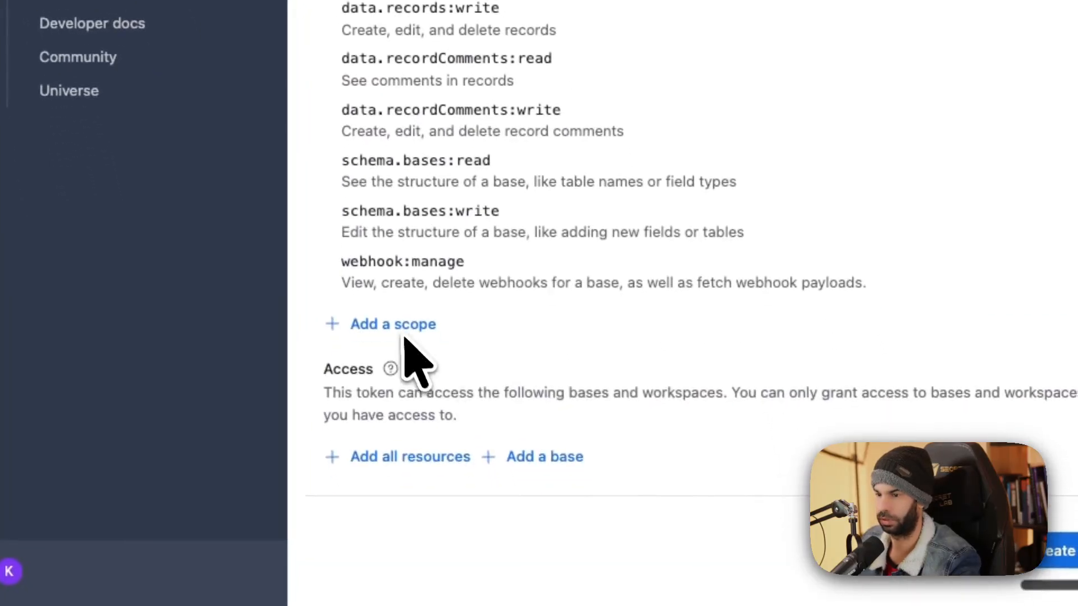
left_click(406, 331)
left_click(687, 429)
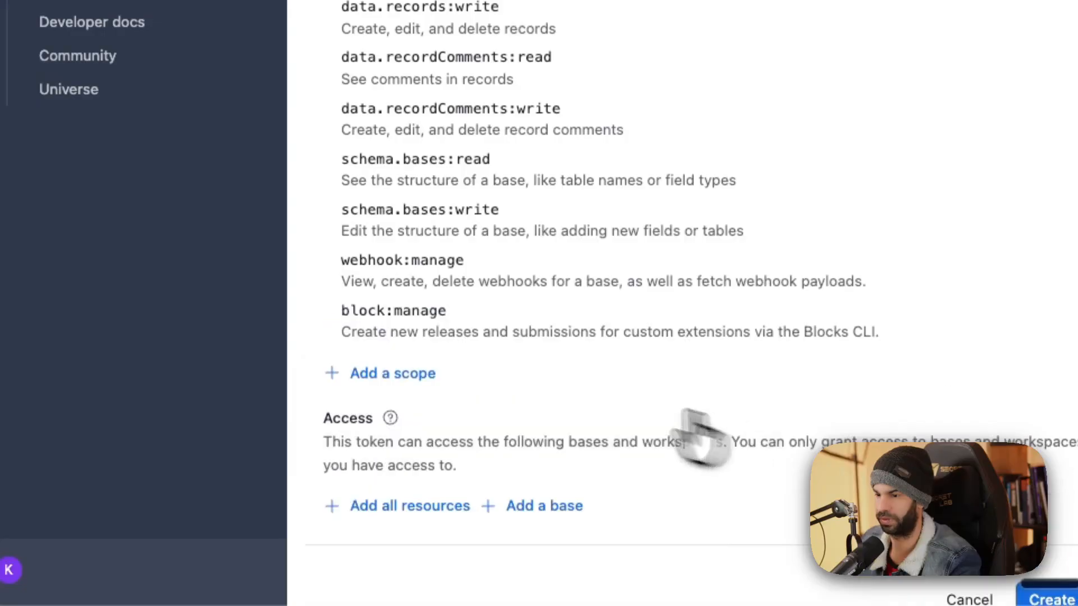
left_click(413, 373)
left_click(704, 491)
left_click_drag(404, 142, 439, 247)
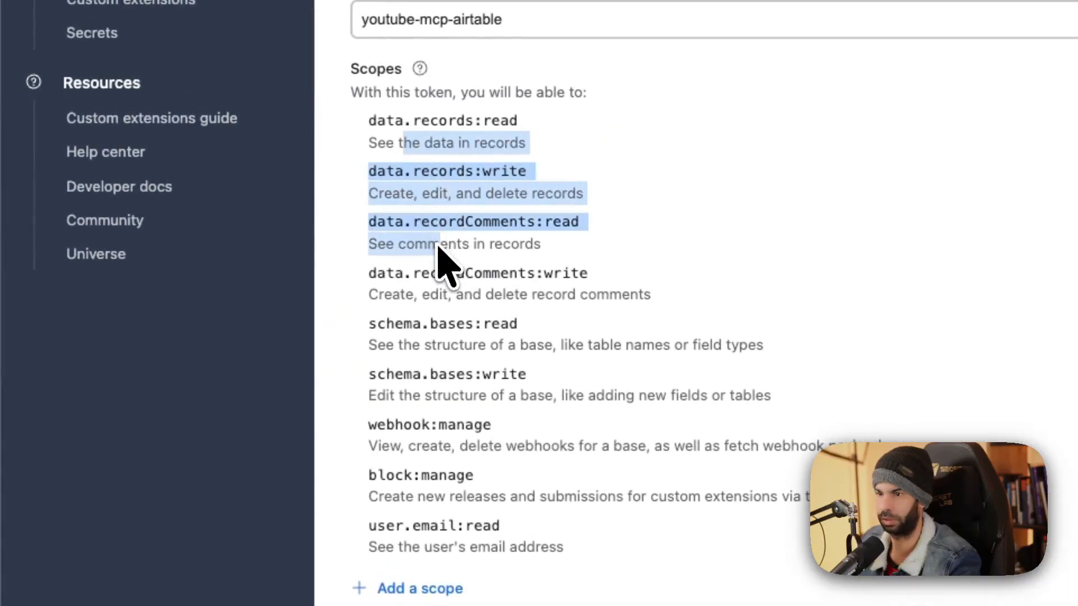
scroll(441, 392, "down", 3)
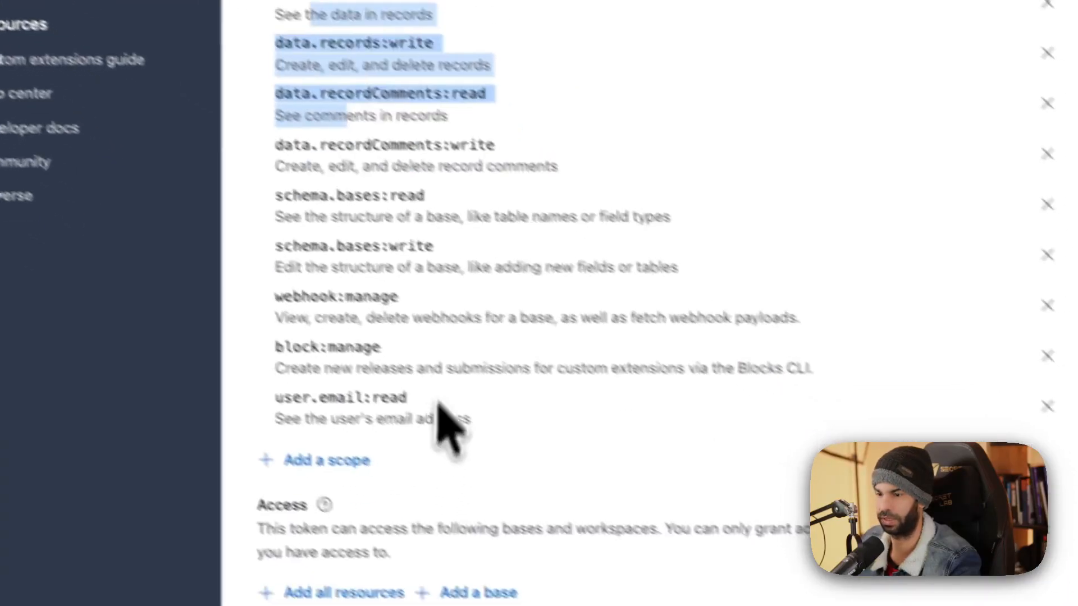
left_click(420, 589)
Give the token access to the youtube-contact-db base and create it.
left_click(378, 438)
left_click(428, 424)
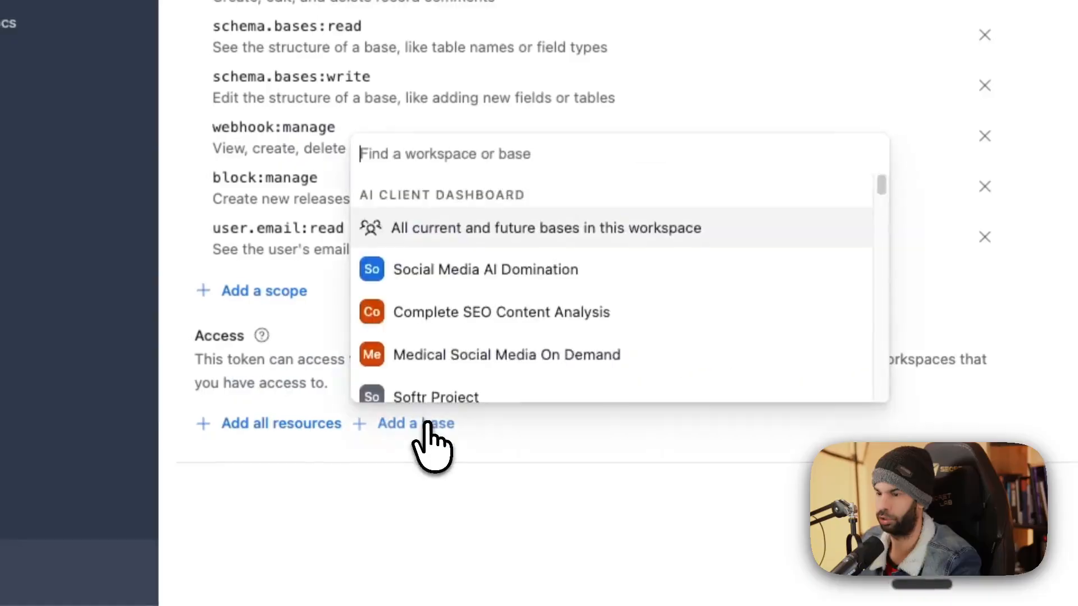
scroll(584, 293, "down", 1)
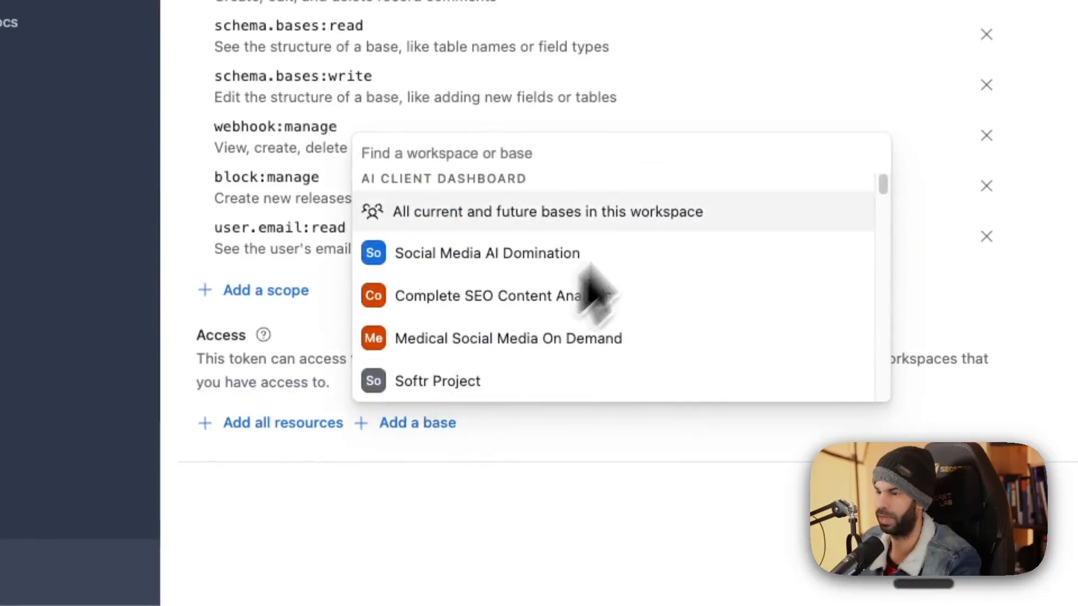
type("youtube-")
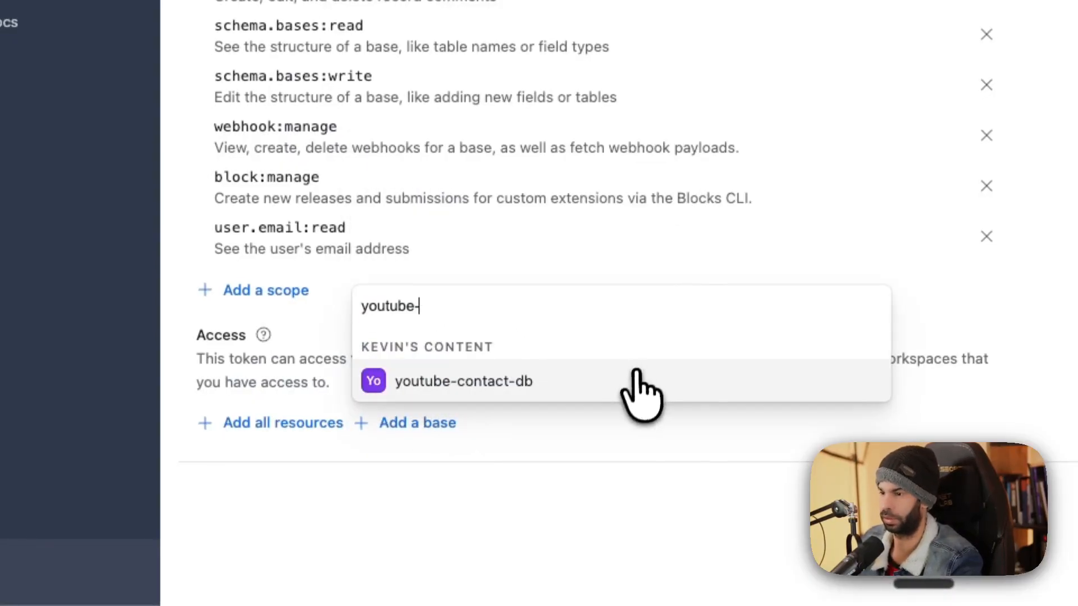
left_click(641, 387)
left_click(580, 564)
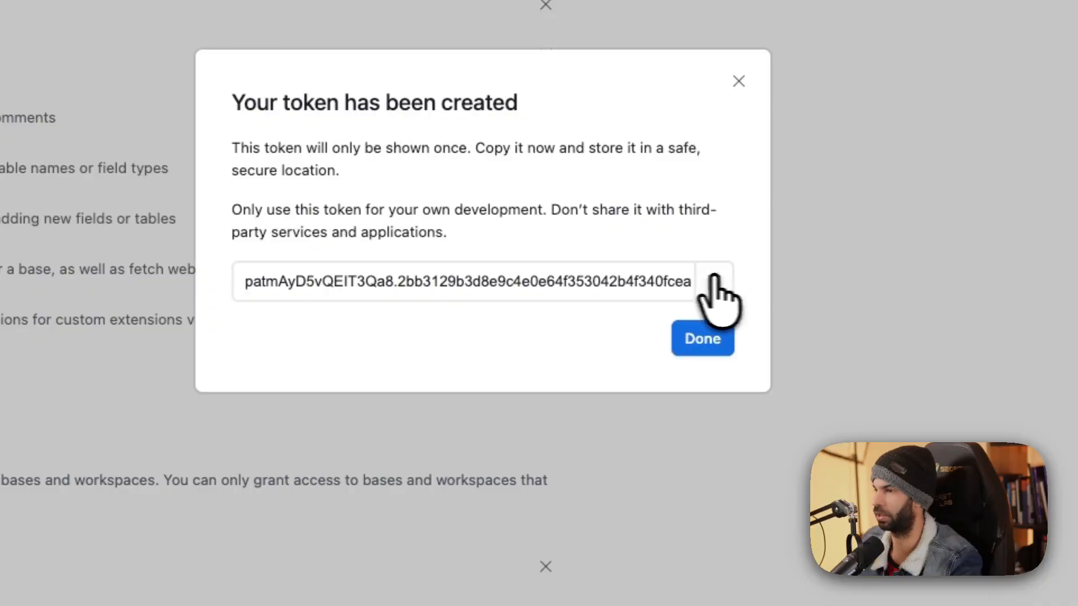
key("ctrl+Up")
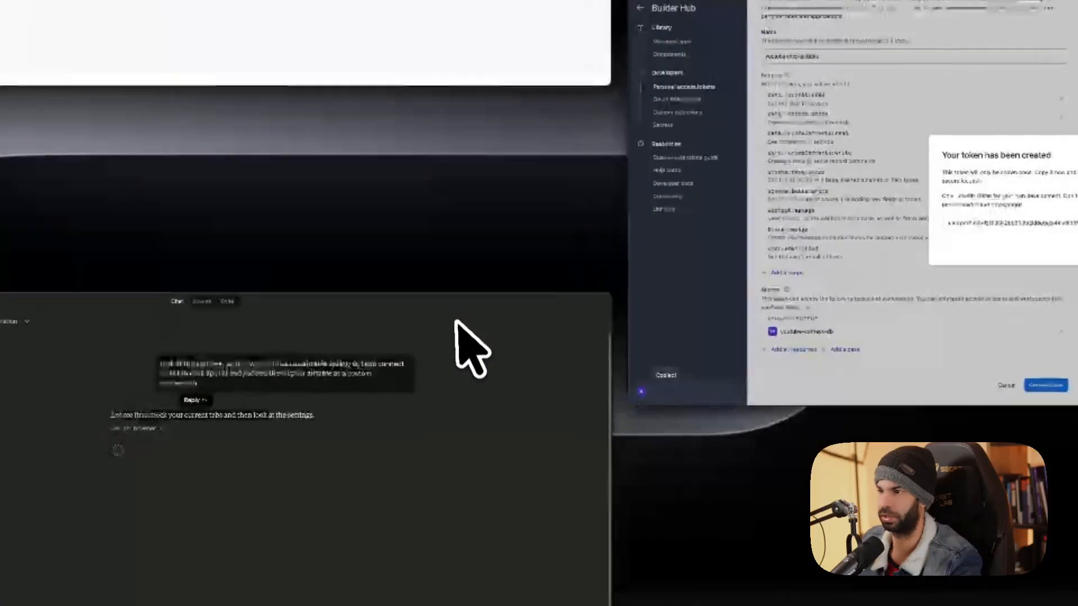
Answer Claude Code's token question with 'I'll paste it below'.
left_click(204, 212)
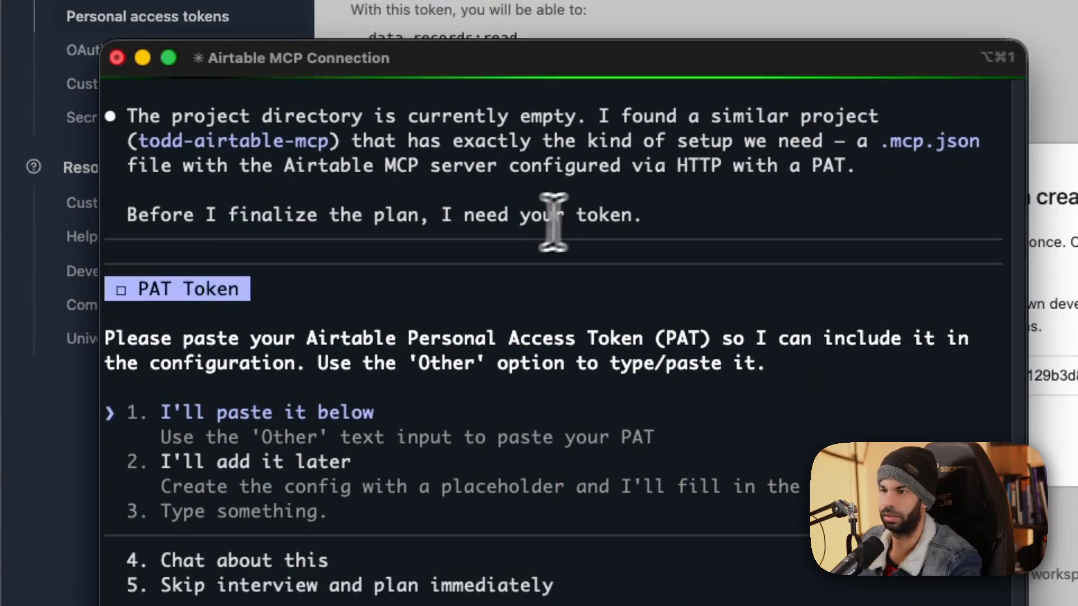
key("Return")
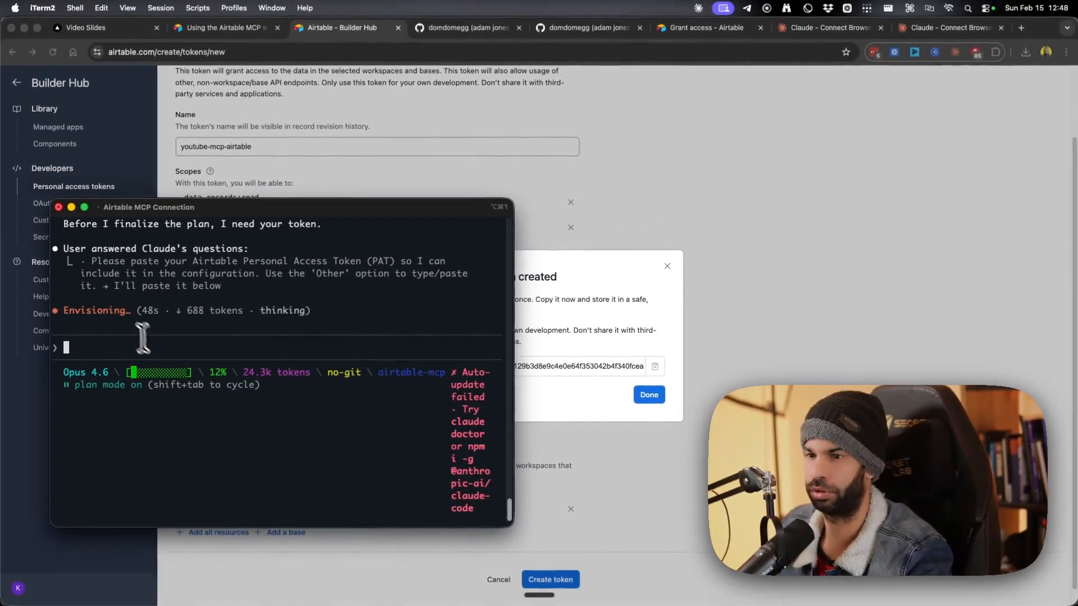
left_click_drag(121, 275, 378, 270)
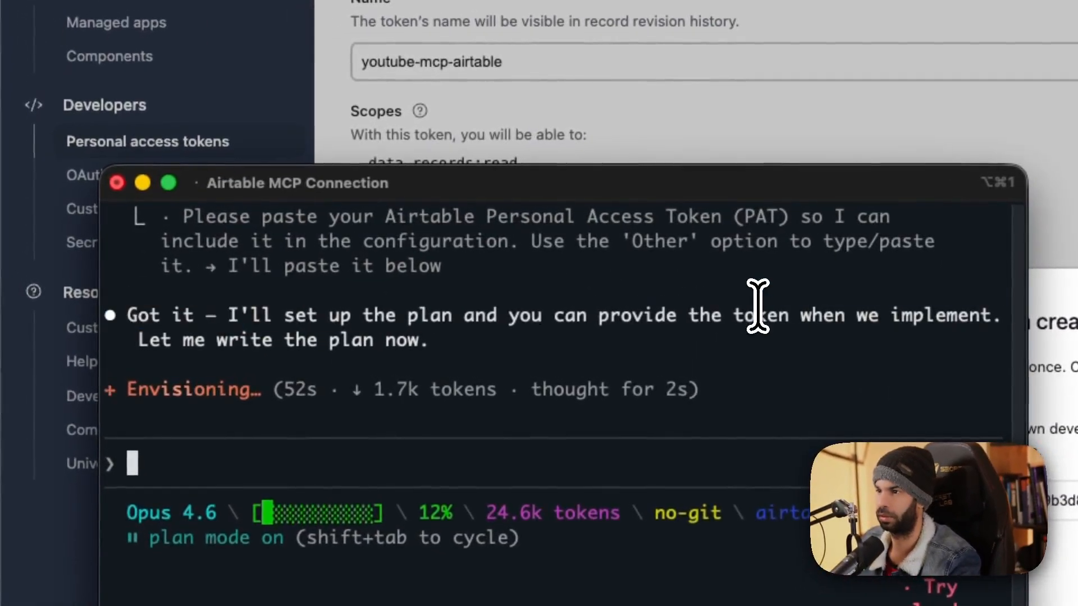
type("'ll set up the plan and you can provide the to")
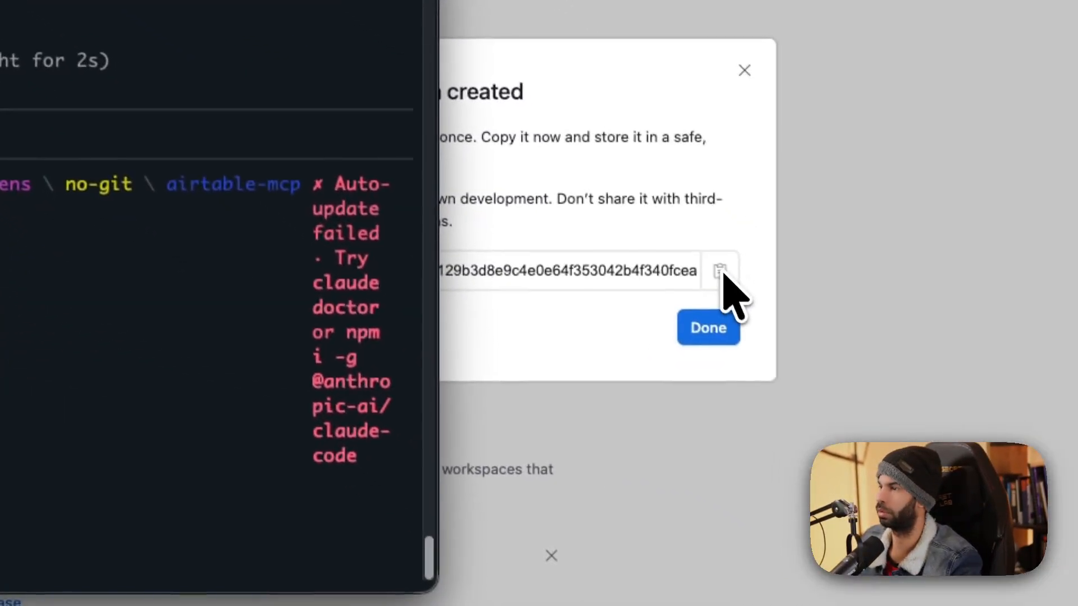
Copy the new Airtable token and send it to Claude Code at the prompt.
left_click(726, 283)
key("super+Tab")
key("super+v")
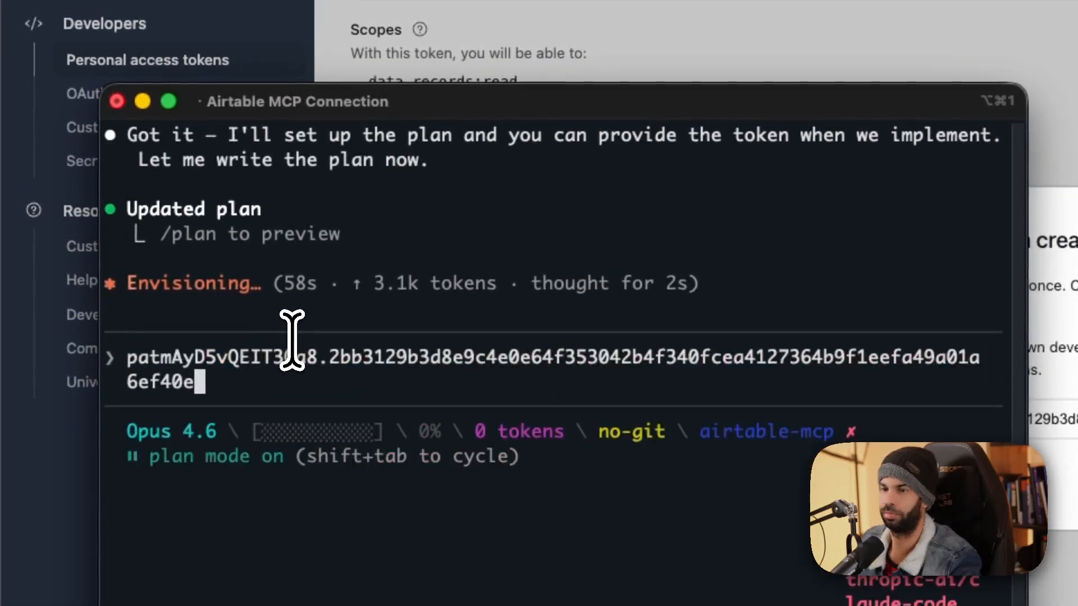
key("Return")
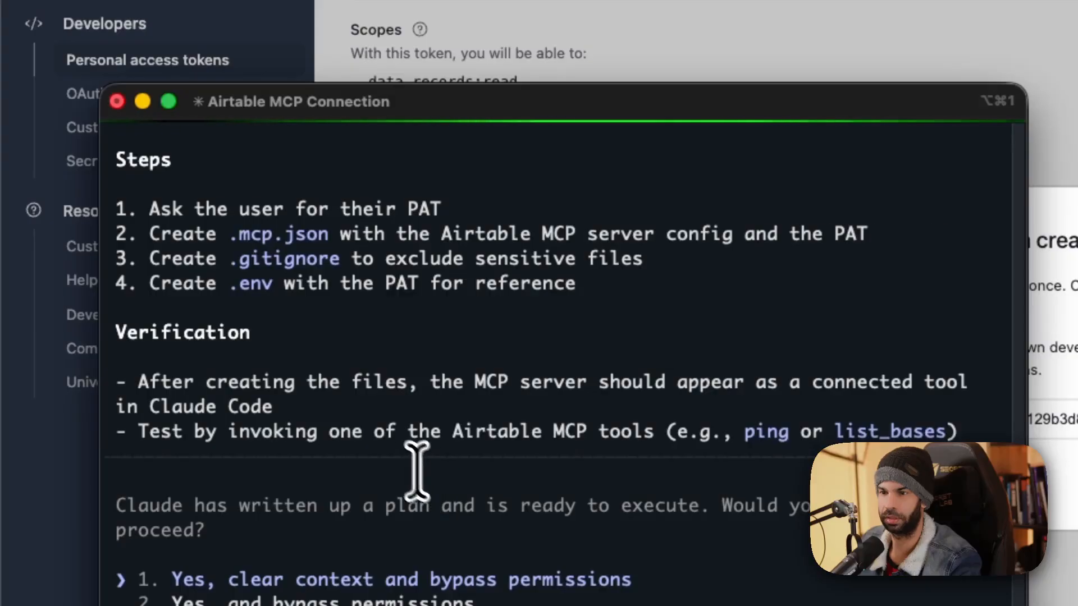
key("Down")
key("Escape")
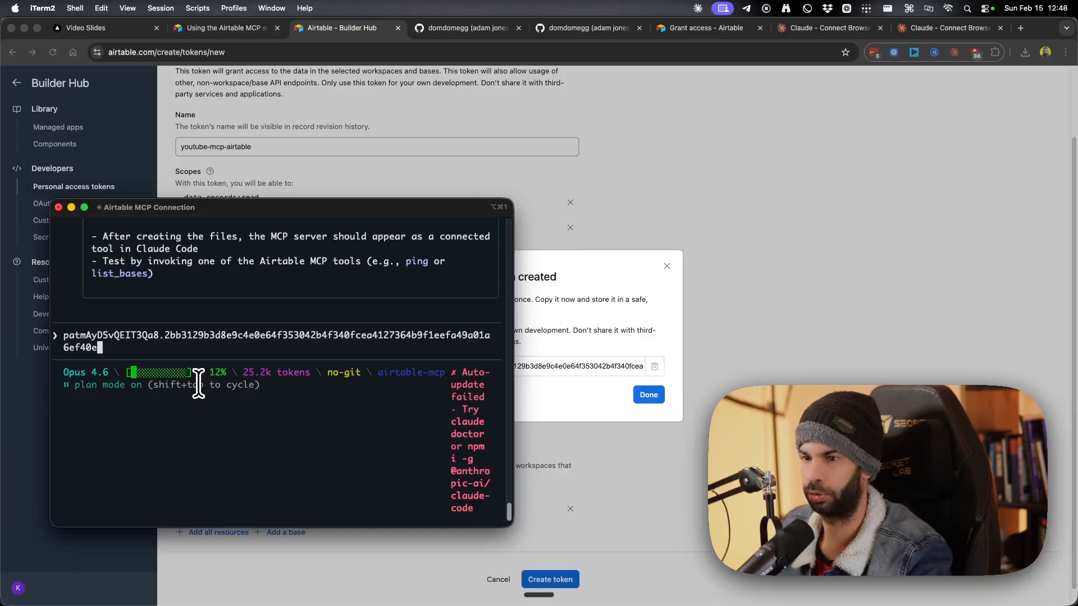
key("Return")
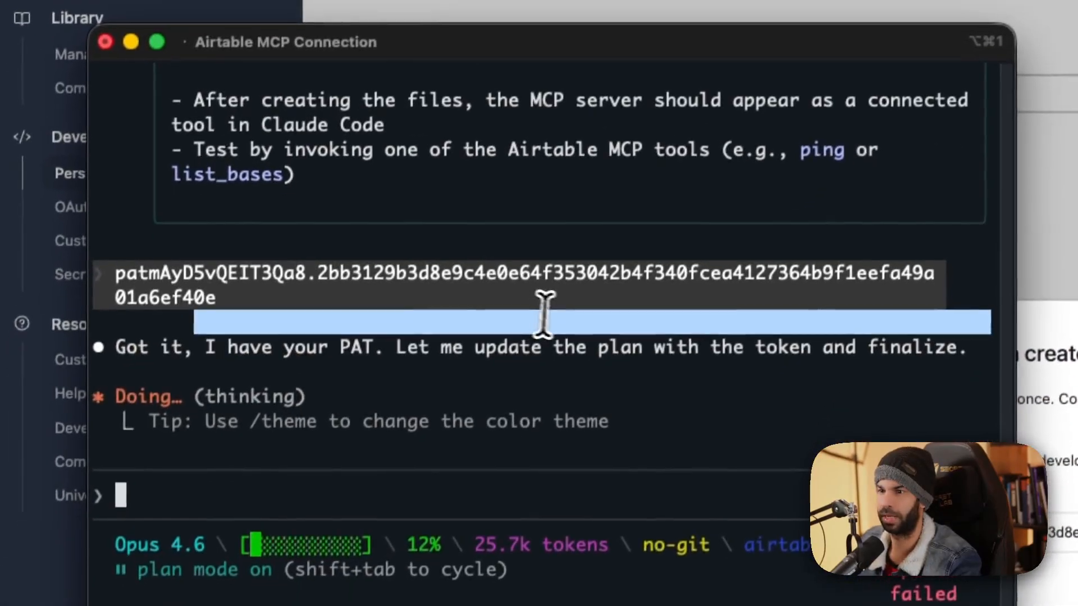
left_click_drag(404, 270, 859, 270)
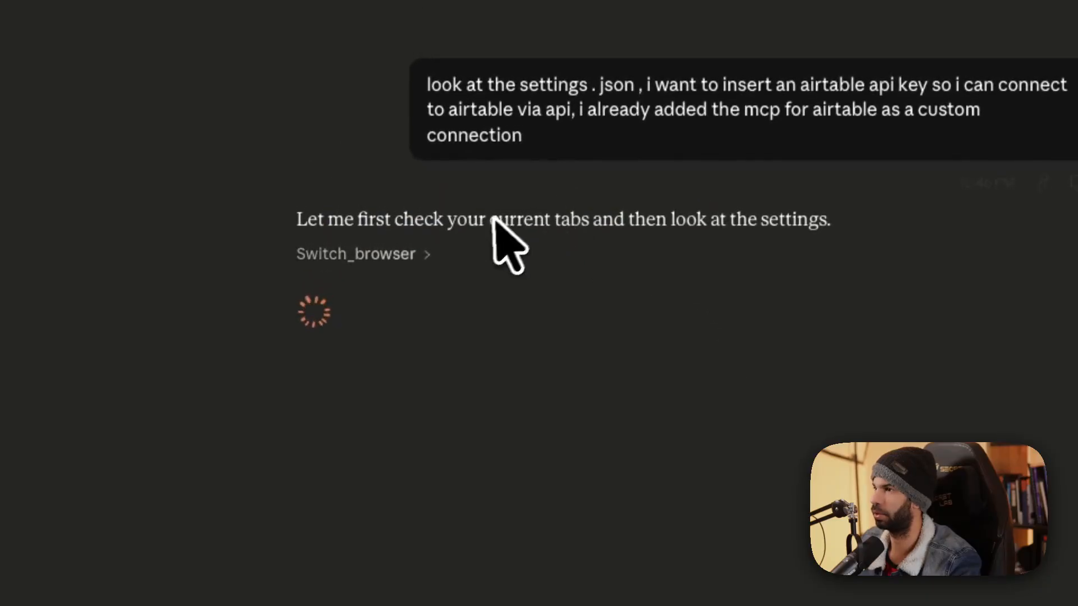
Stop Claude's response and send 'i have the token:' with the pasted token and 'what's happening?'.
left_click(387, 254)
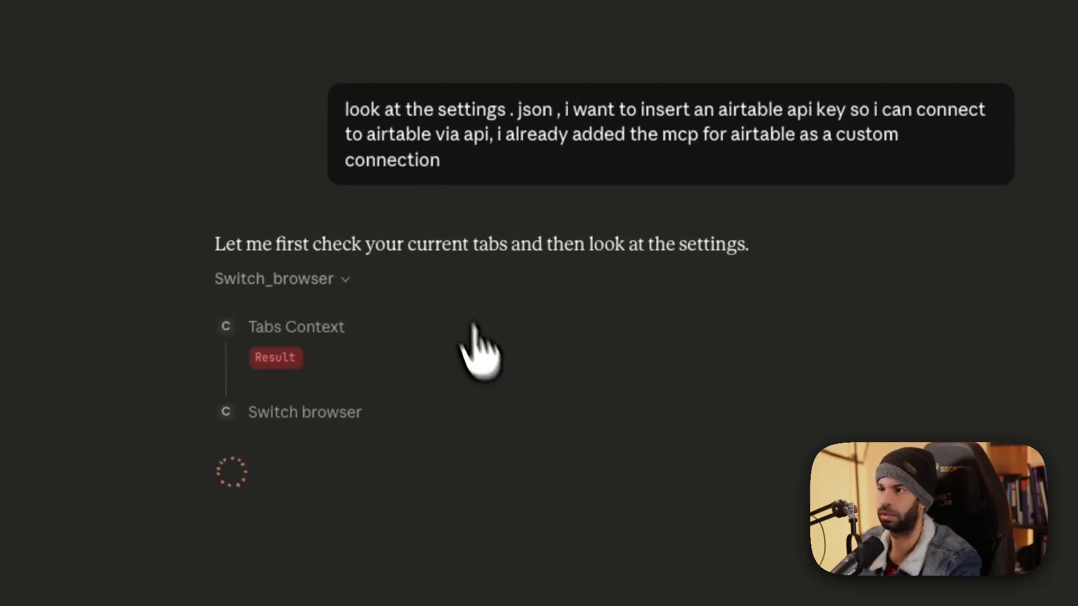
left_click(668, 536)
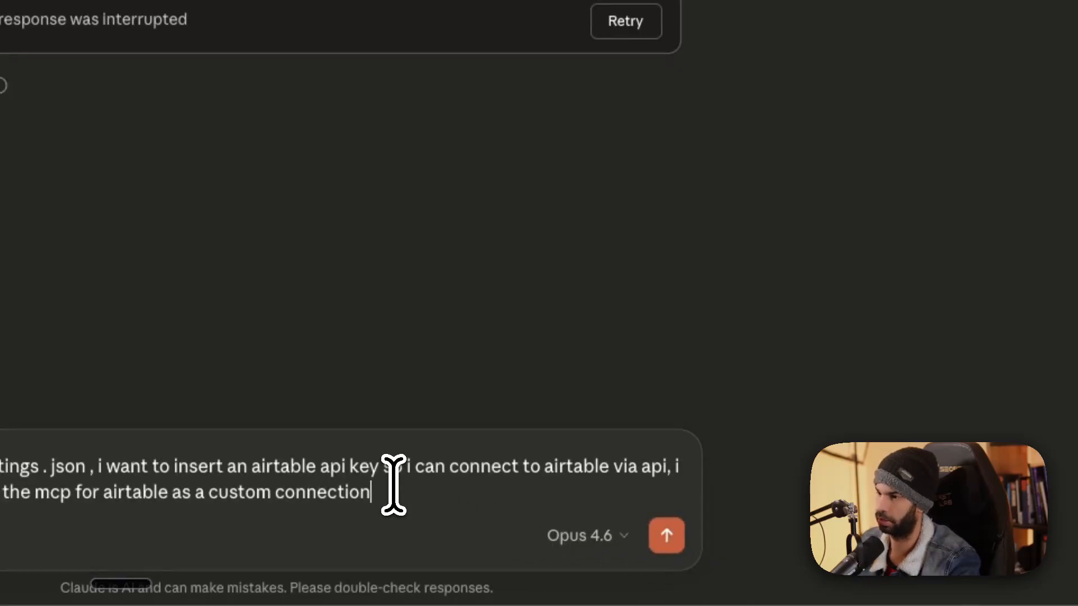
key("shift+Return")
key("shift+Return")
type("i  have the to")
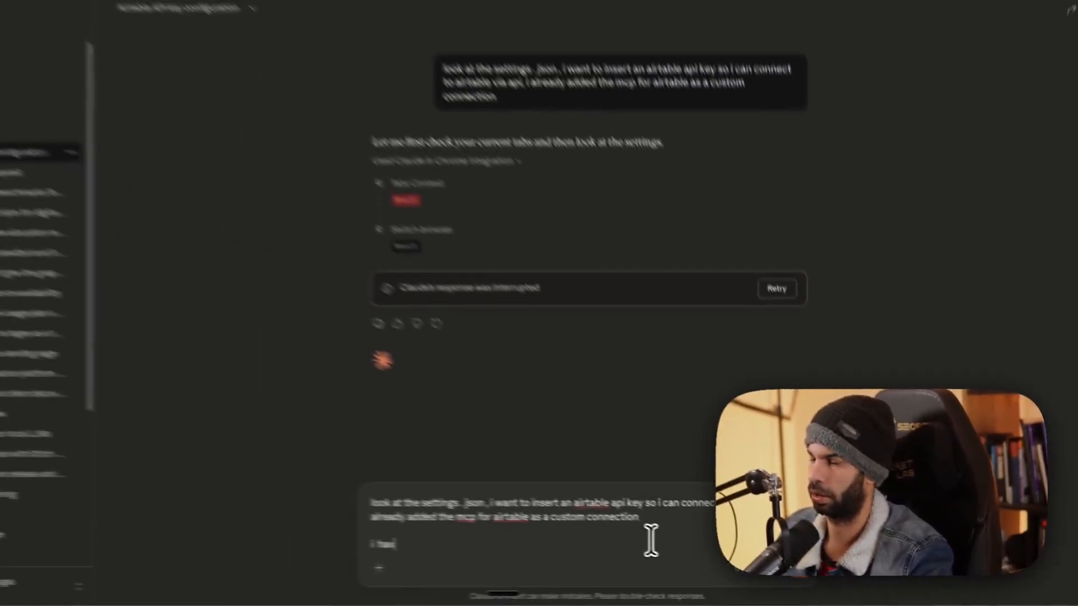
type("ken:")
key("ctrl+Up")
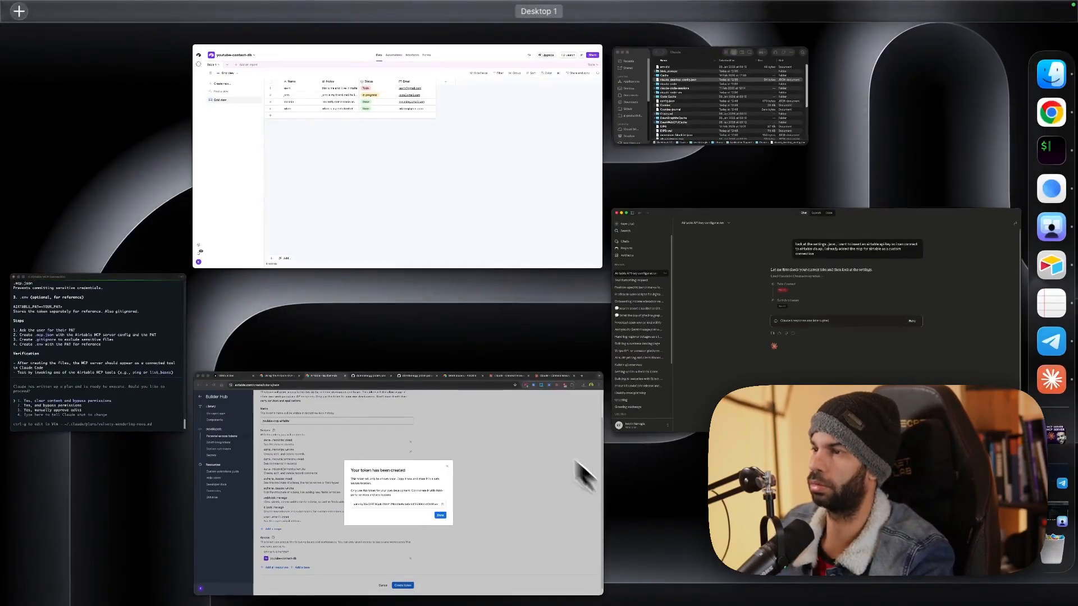
left_click(578, 470)
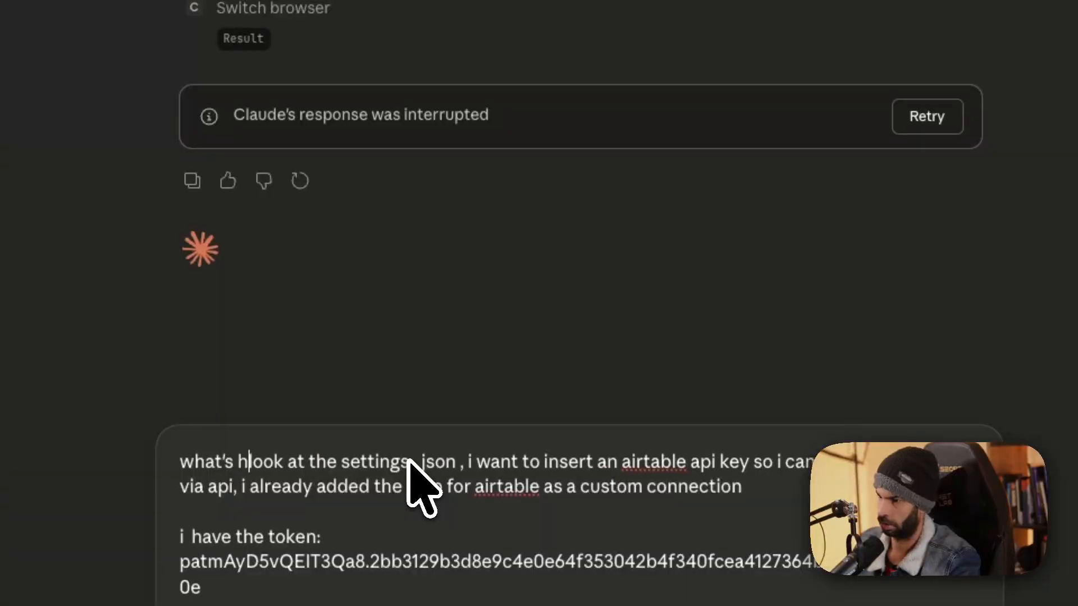
type("appening?")
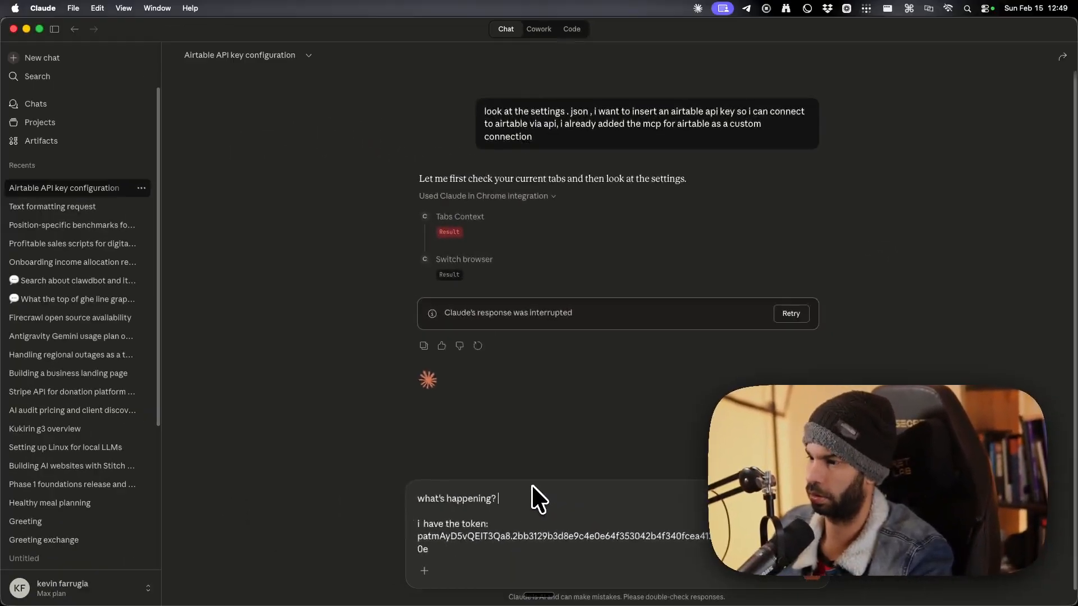
key("Return")
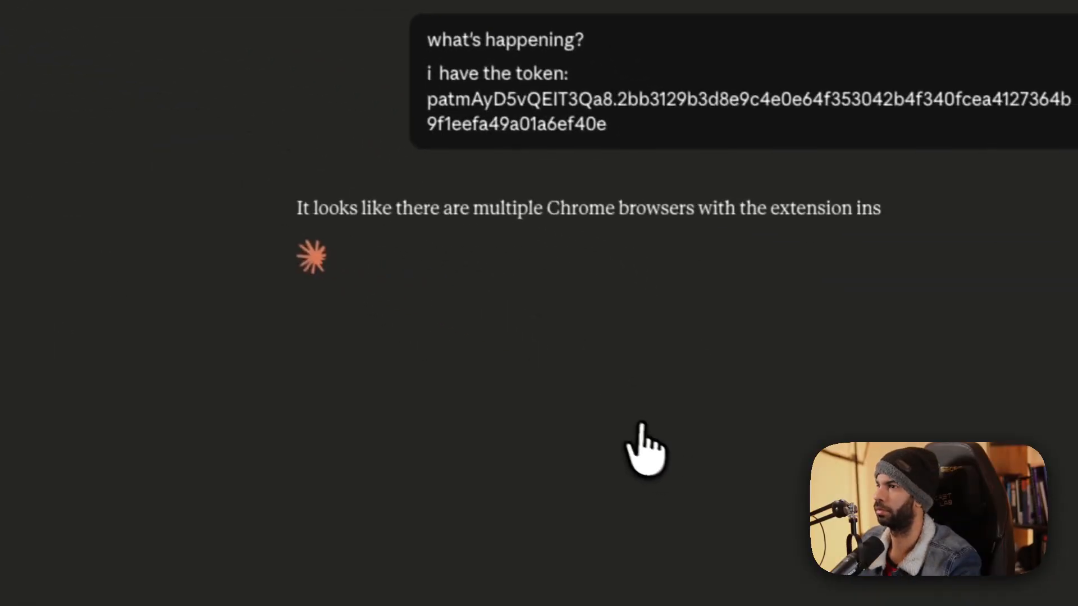
left_click_drag(579, 181, 741, 192)
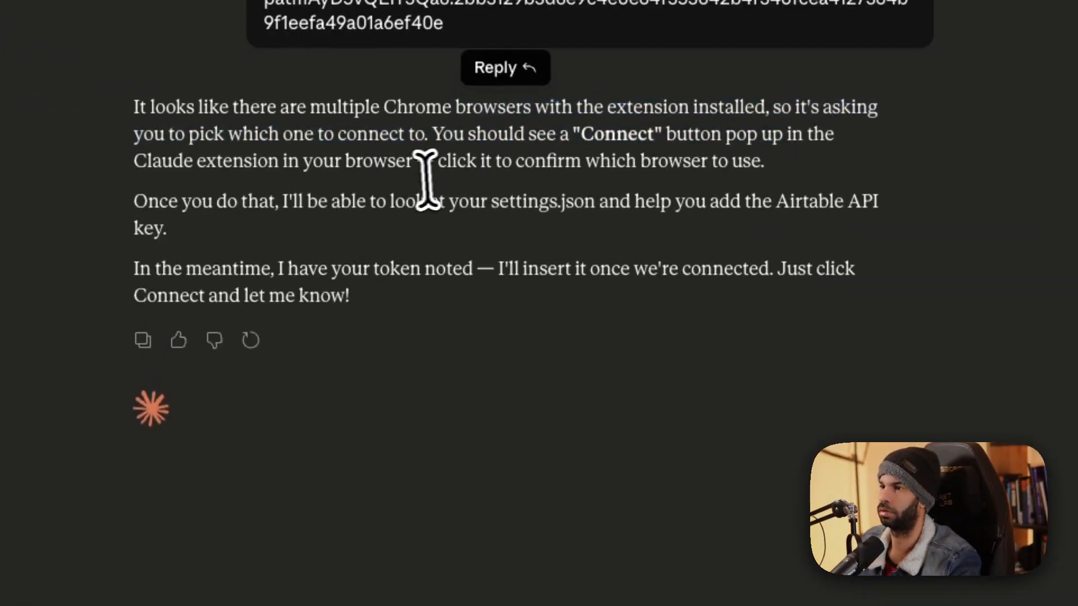
Tell Claude it doesn't need a browser and can authenticate via the PAT.
type("yopu dont need a ")
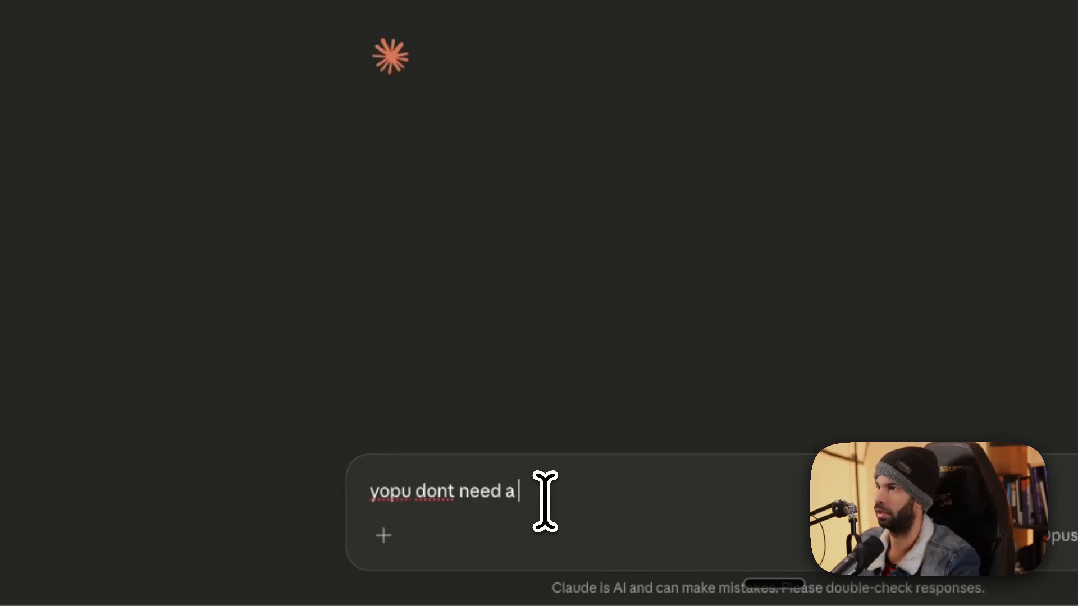
type("browser, you can authetnciate via the PAT")
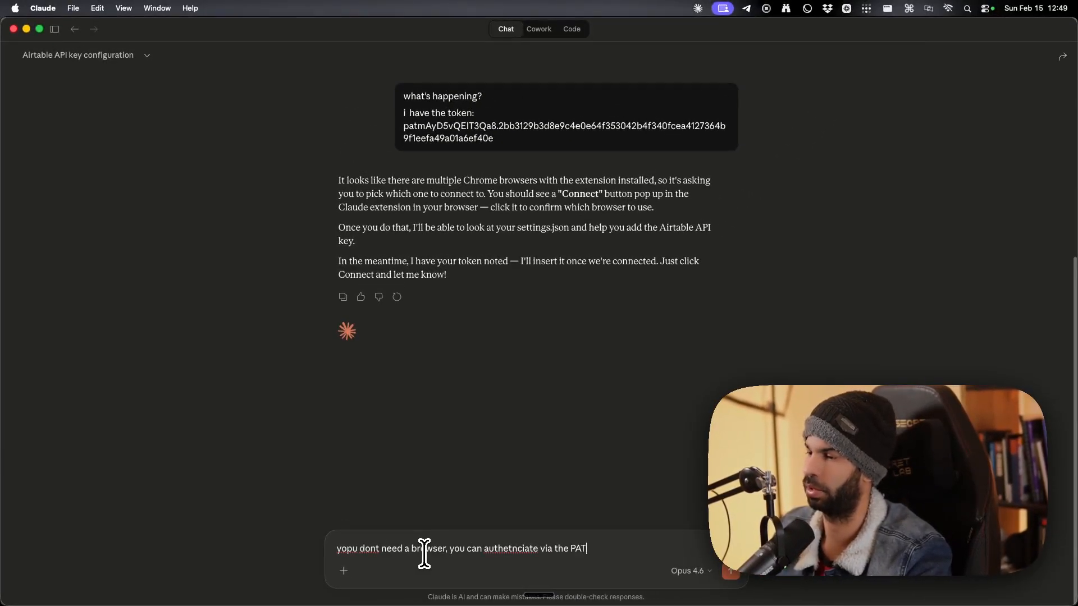
key("Return")
left_click_drag(372, 137, 514, 138)
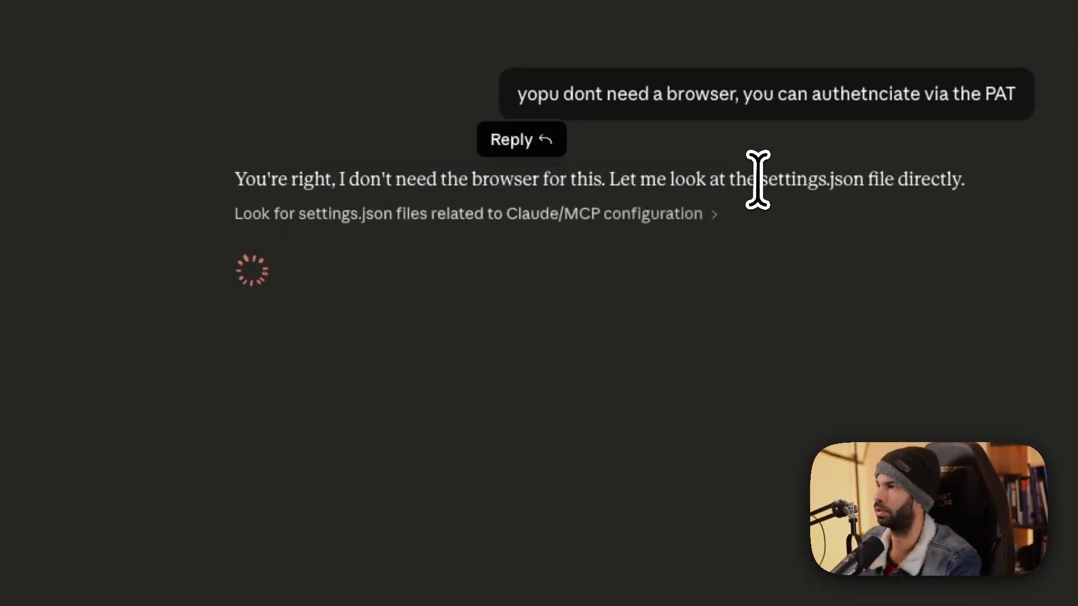
Accept Claude Code's plan with permissions bypassed.
key("ctrl+Up")
left_click(199, 320)
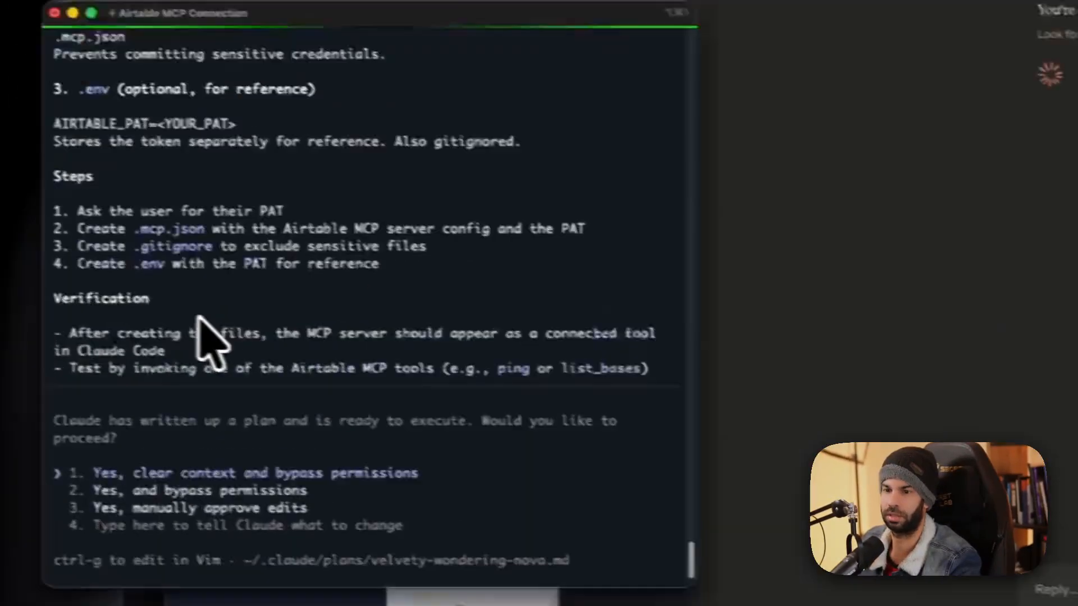
key("Return")
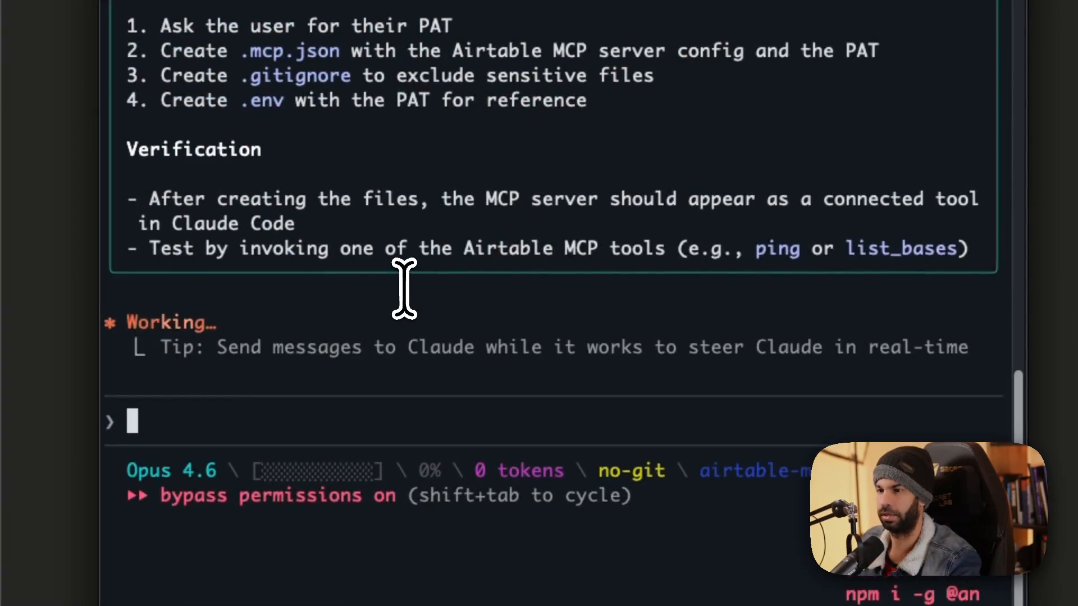
Paste the PAT as a custom answer so Claude Code writes .mcp.json, .gitignore and .env.
left_click_drag(264, 203, 746, 216)
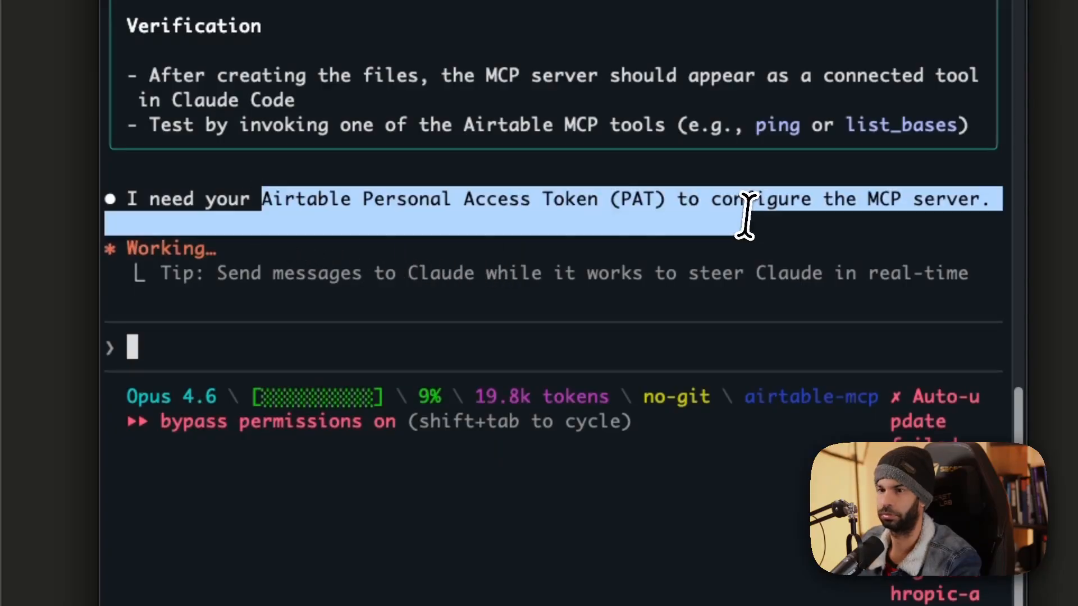
left_click(455, 208)
left_click_drag(226, 207, 903, 201)
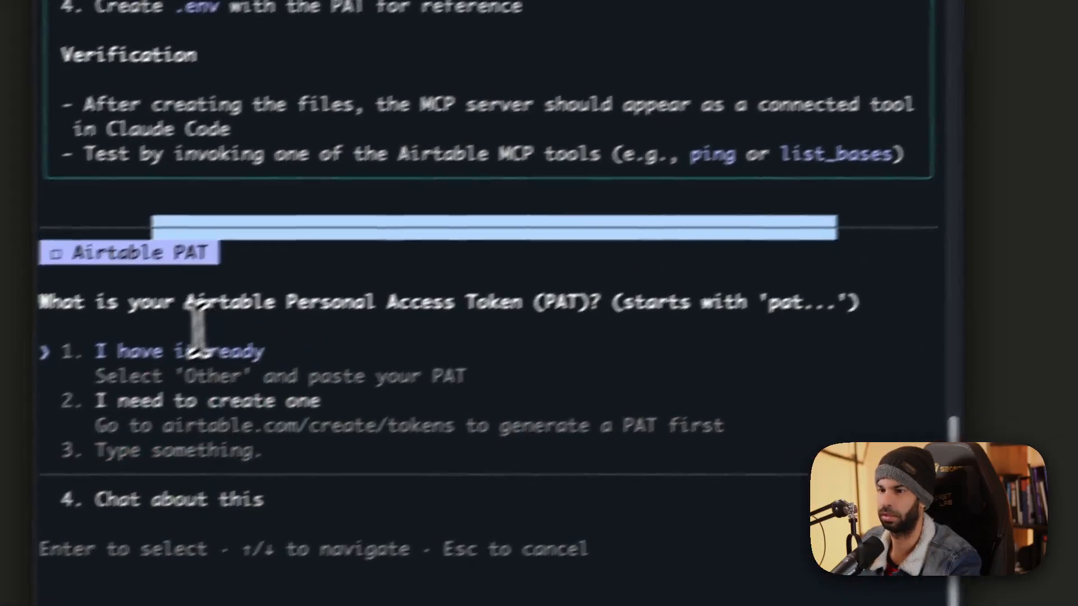
key("super+v")
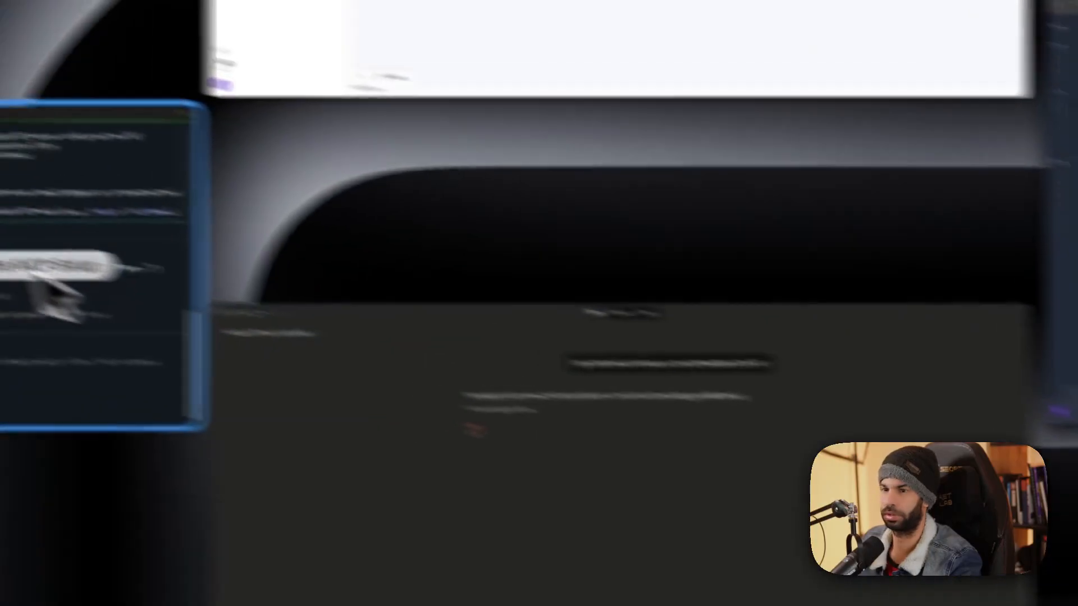
key("super+v")
key("Return")
Copy the generated mcpServers JSON into a Claude Desktop message.
left_click_drag(128, 100, 188, 348)
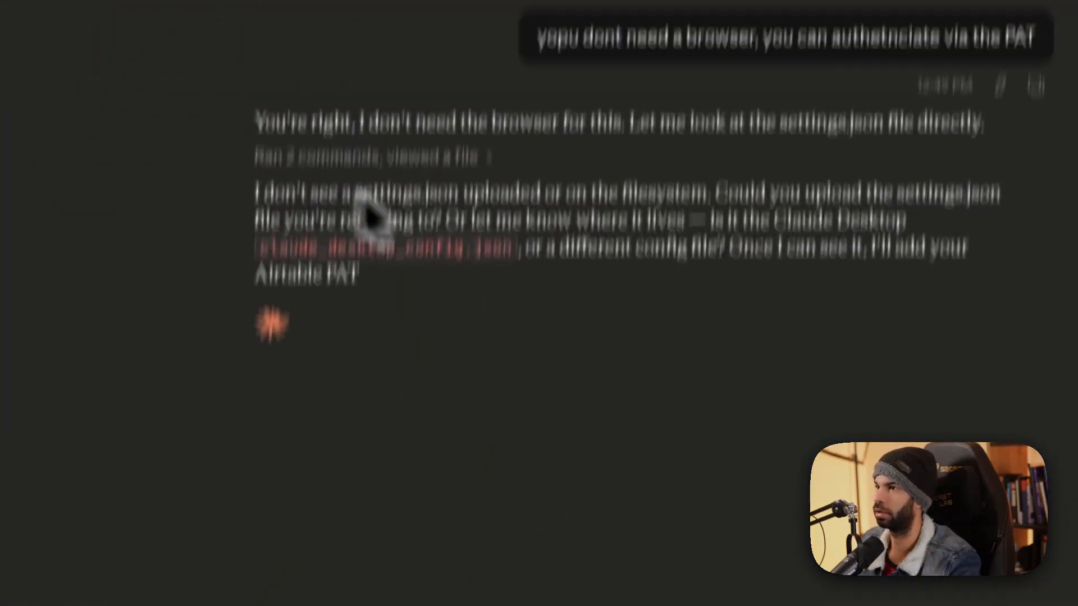
type("{                                                                           │ │   \"mcpServers\": {                                                           │ │     \"airtable\": {                                                           │ │       \"type\": \"http\",                                                       │ │       \"url\": \"https://mcp.airtable.com/mcp\",                                │ │       \"headers\": {                                                          │ │         \"Authorization\": \"Bearer <YOUR_PAT>\"                                │ │       }                                                                     │ │     }                                                                       │ │   }                                                                         │ │ }")
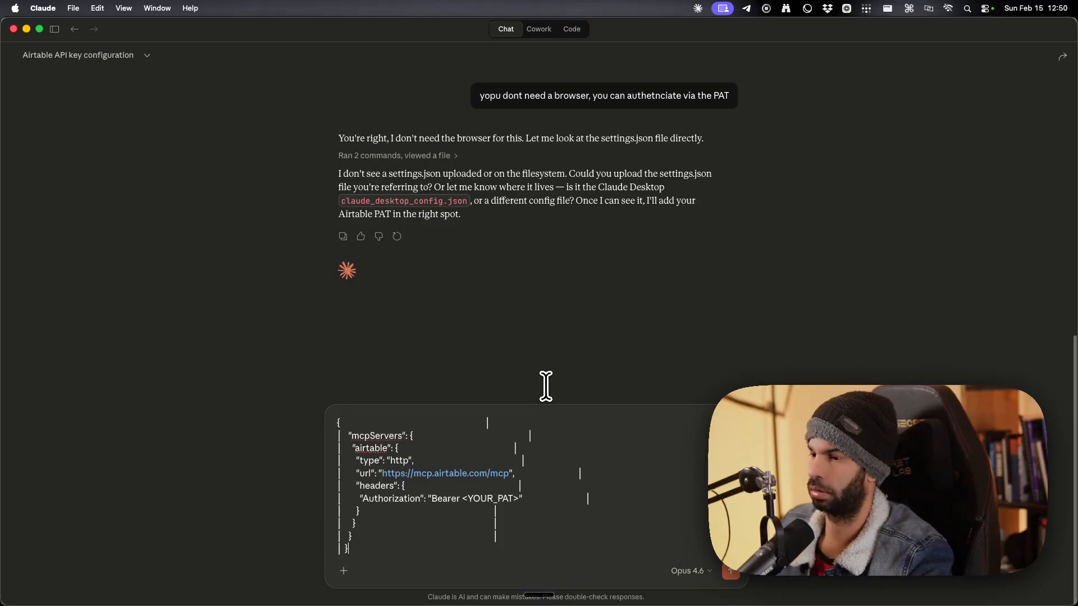
key("shift+Return")
key("shift+Return")
key("shift+Return")
key("shift+Return")
Ask Claude how to add an Airtable MCP server to claude_desktop_config.json, including the file's copied path.
type("us")
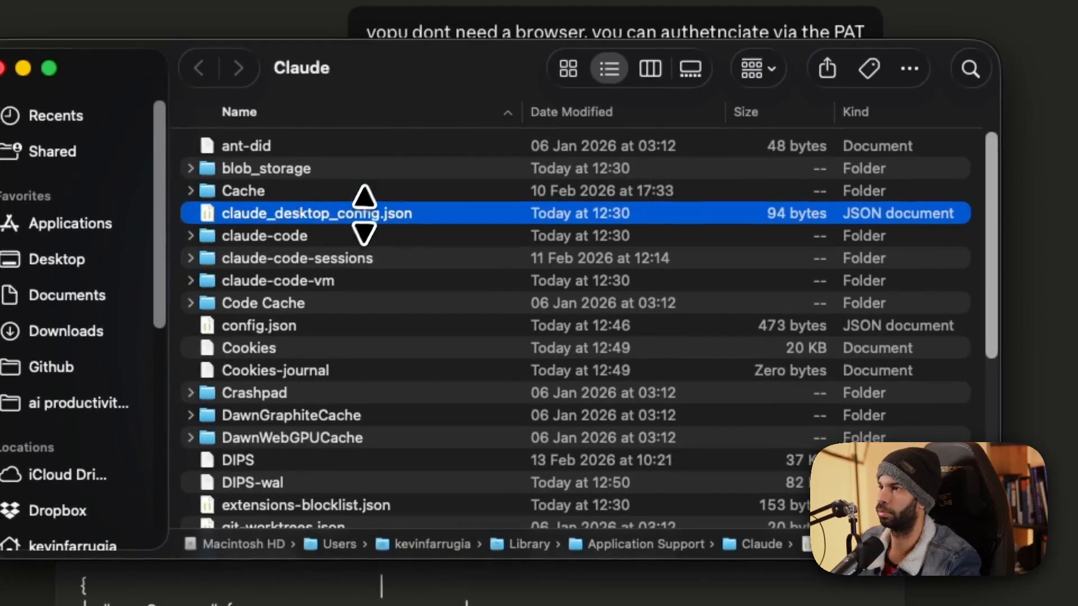
right_click(364, 213)
right_click(917, 544)
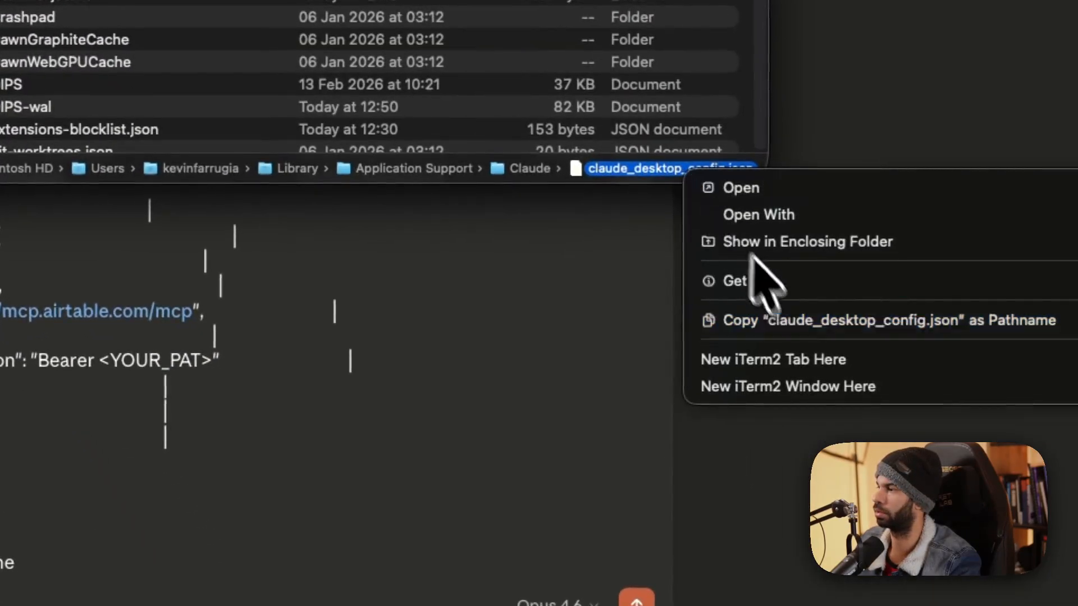
left_click(766, 320)
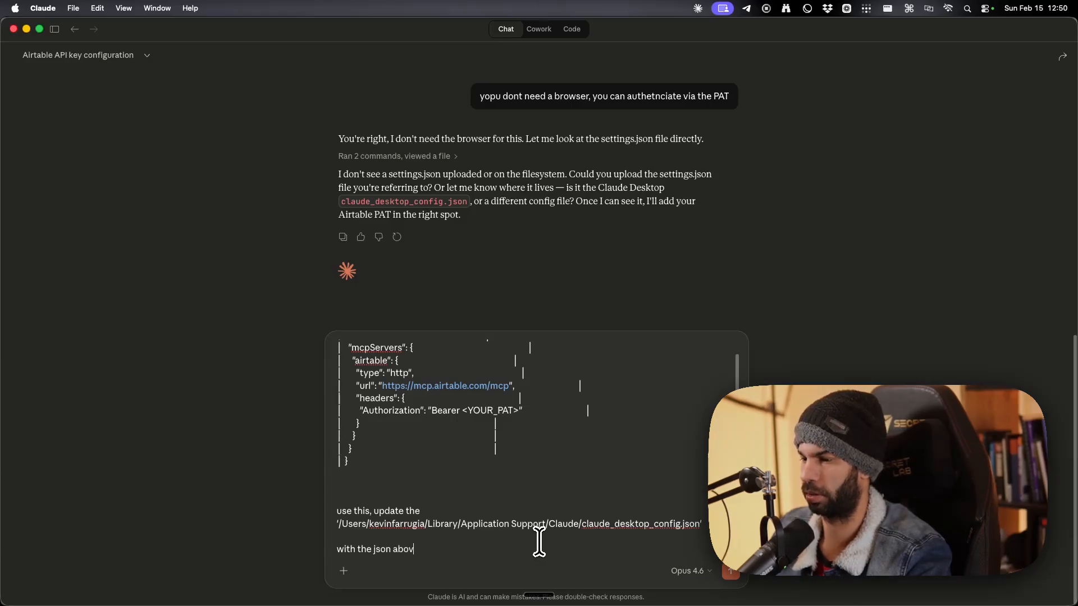
type("e")
key("Return")
key("Return")
type("inse")
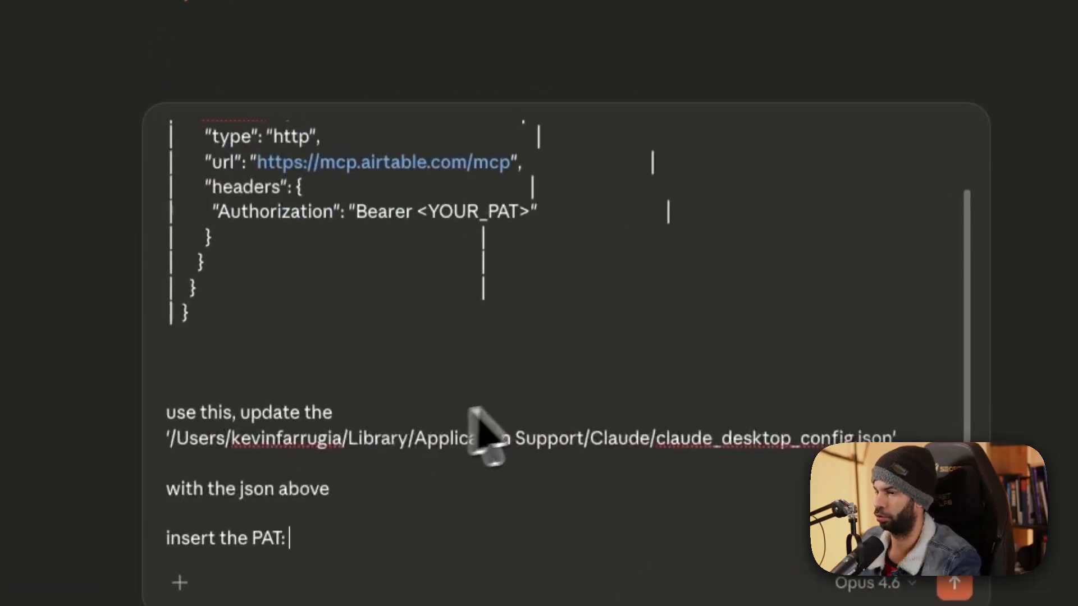
key("super+v")
key("Return")
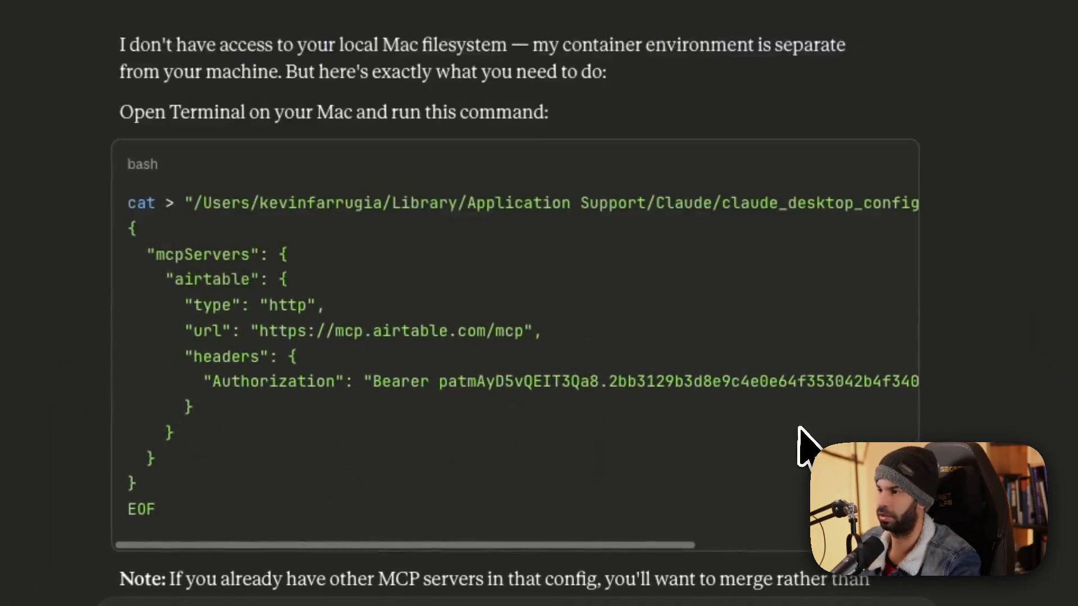
Paste Claude's cat command into the config file, then undo it to restore the original preferences.
left_click(903, 164)
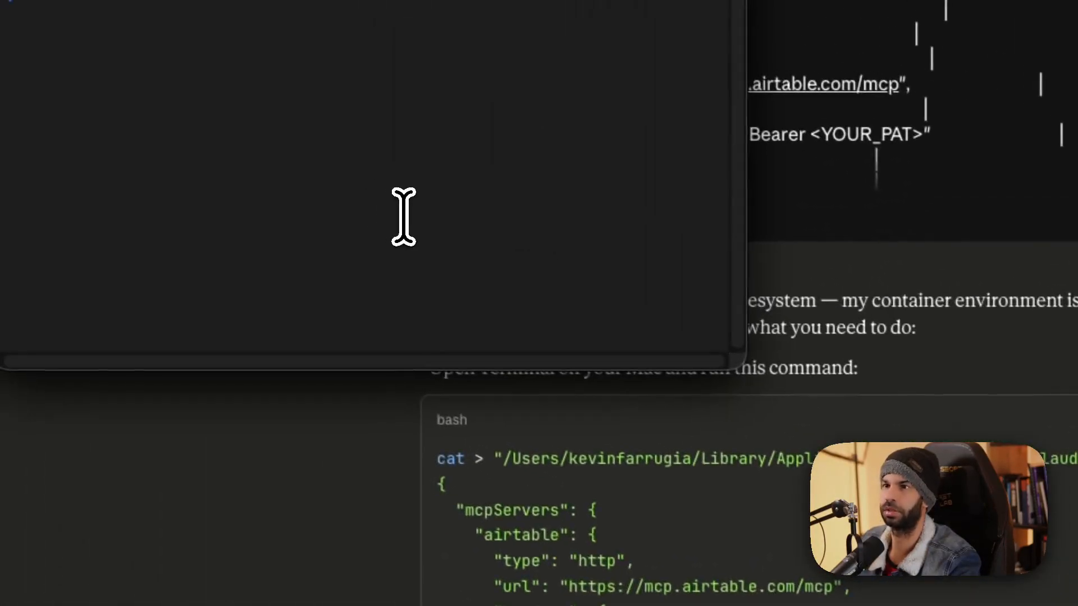
key("super+v")
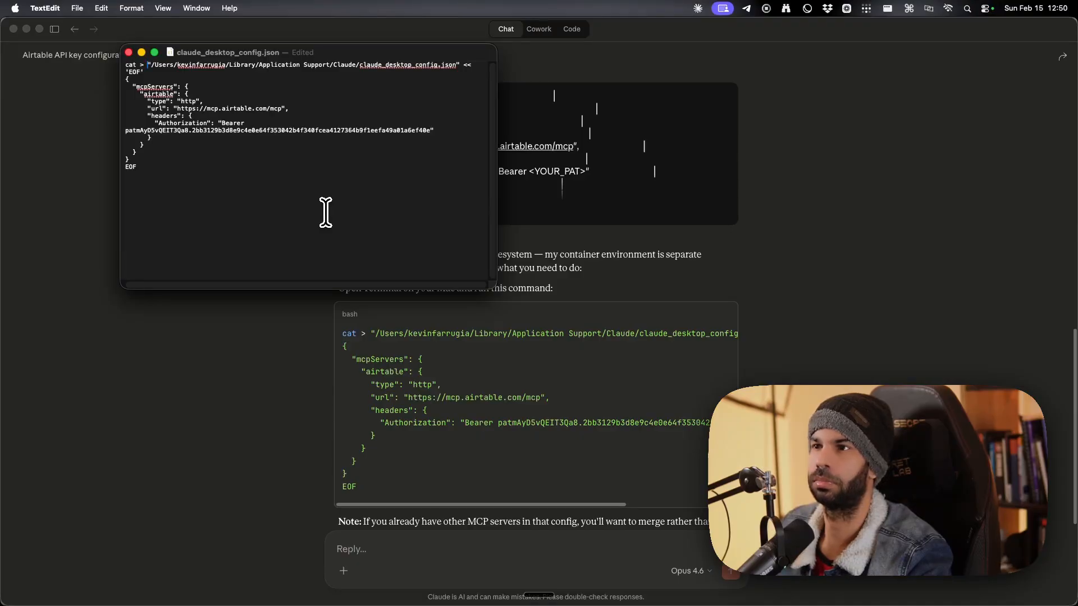
key("super+BackSpace")
key("ctrl+k")
key("super+z")
key("super+z")
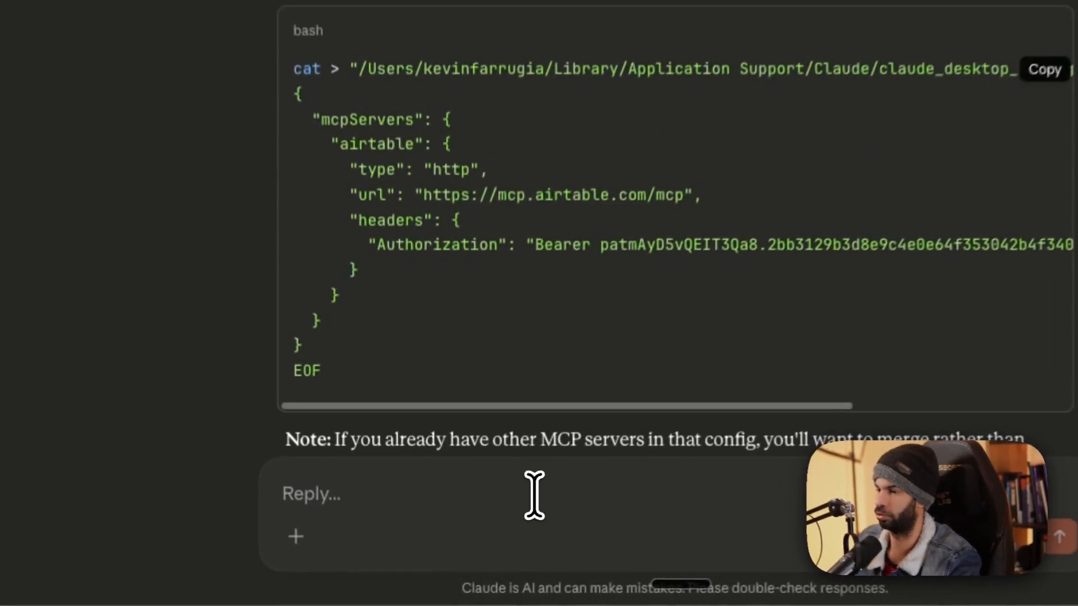
Tell Claude the file already has settings, ask it to drop the cat wrapper, and select the returned JSON.
left_click(465, 550)
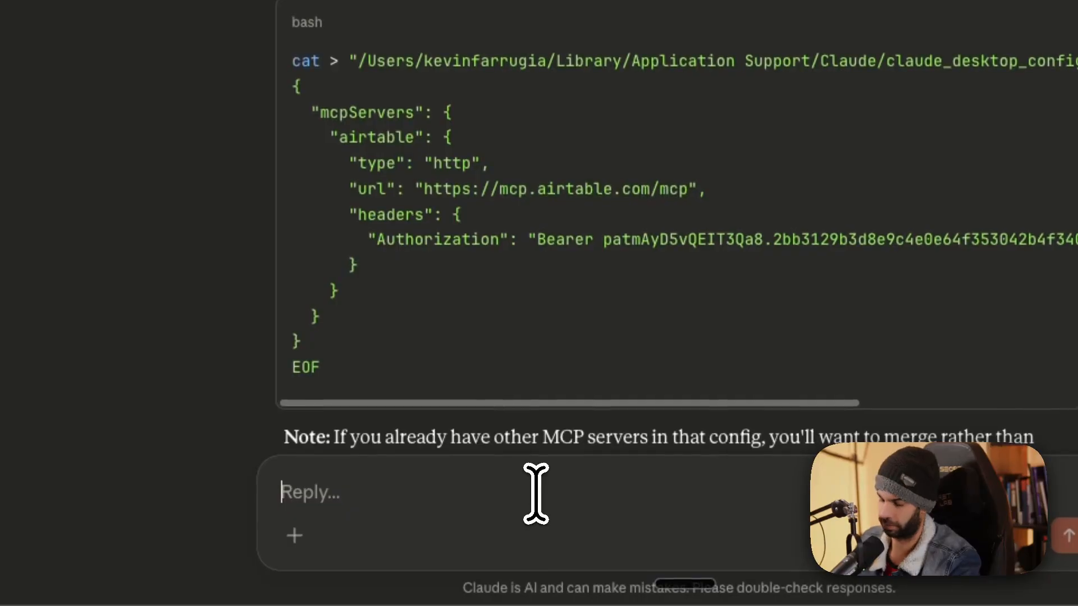
type("i alrea")
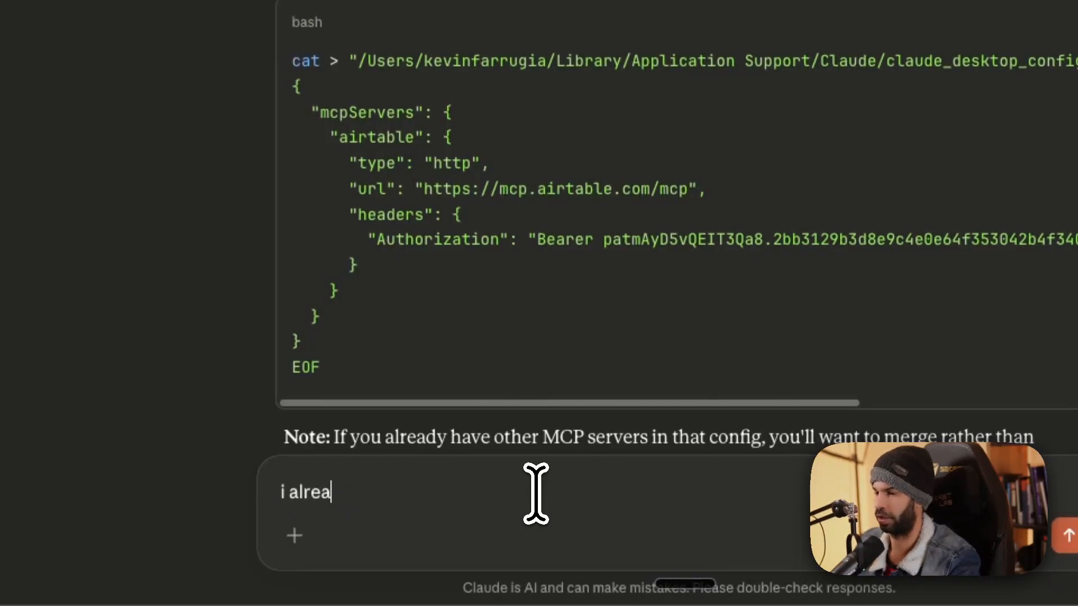
type("dy have this in t")
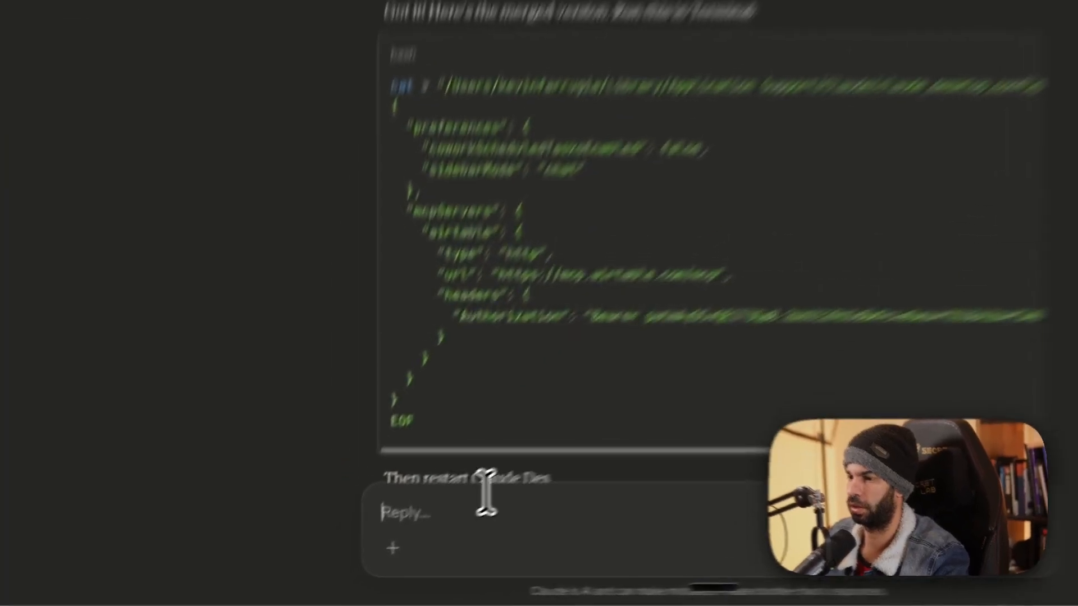
type("remove the cat pa")
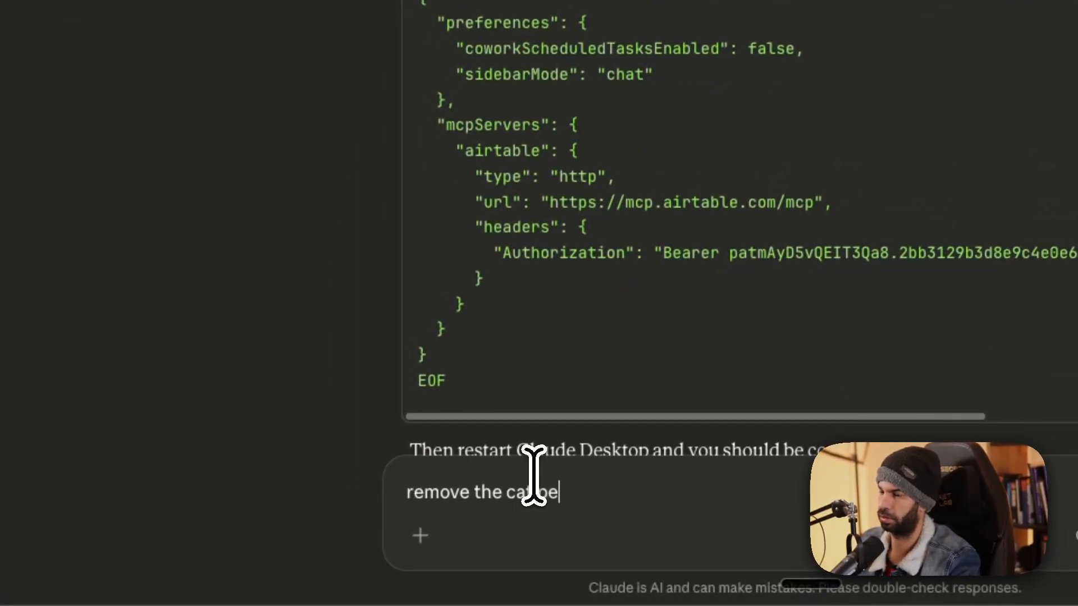
type("rt so i can insert directly in the json")
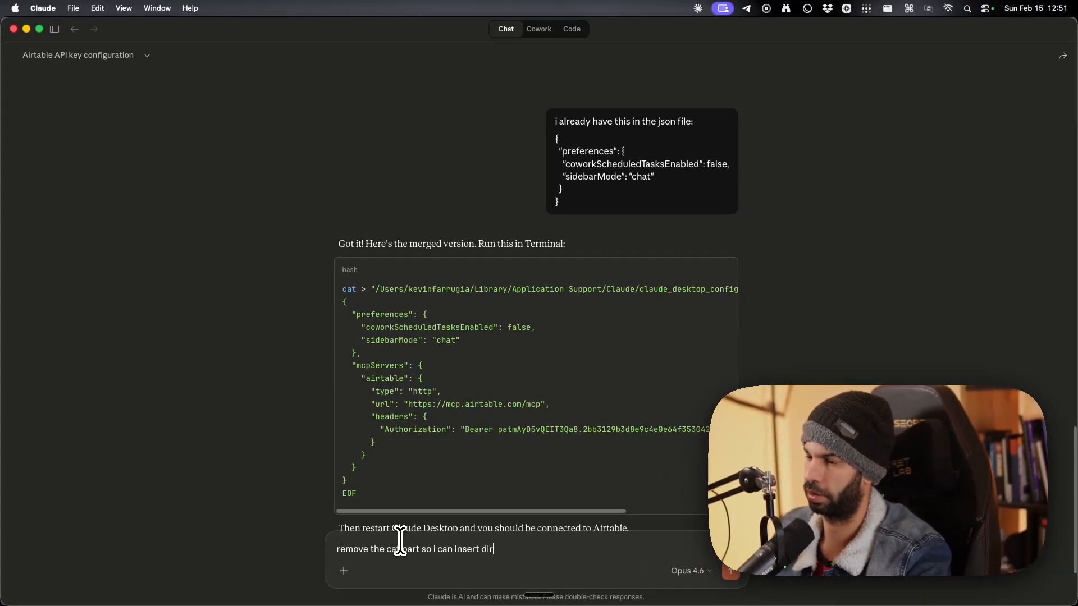
key("Return")
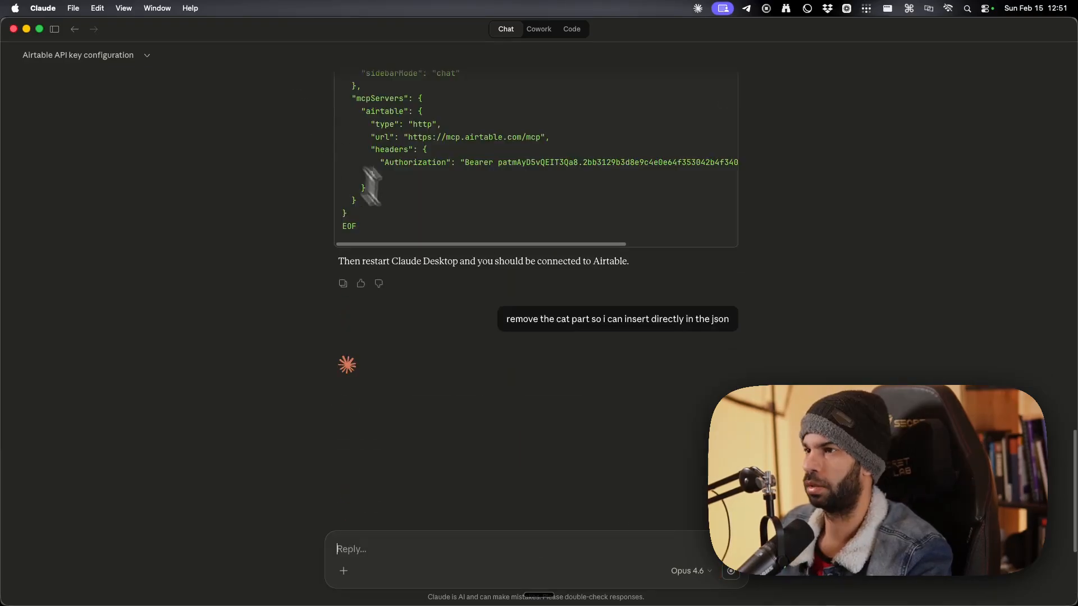
scroll(389, 239, "up", 4)
left_click_drag(341, 259, 375, 262)
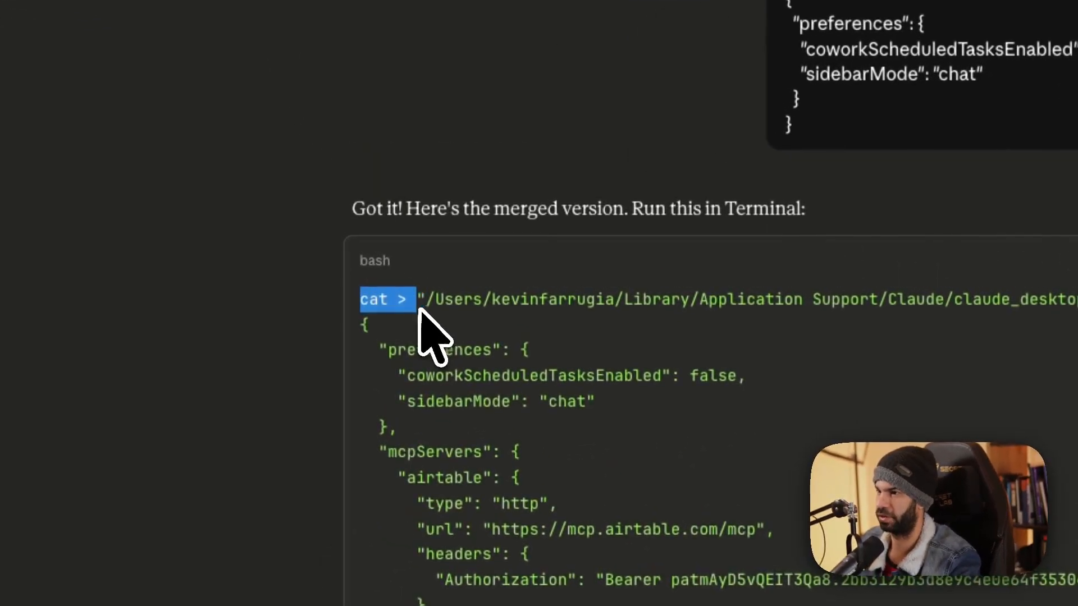
scroll(373, 261, "down", 10)
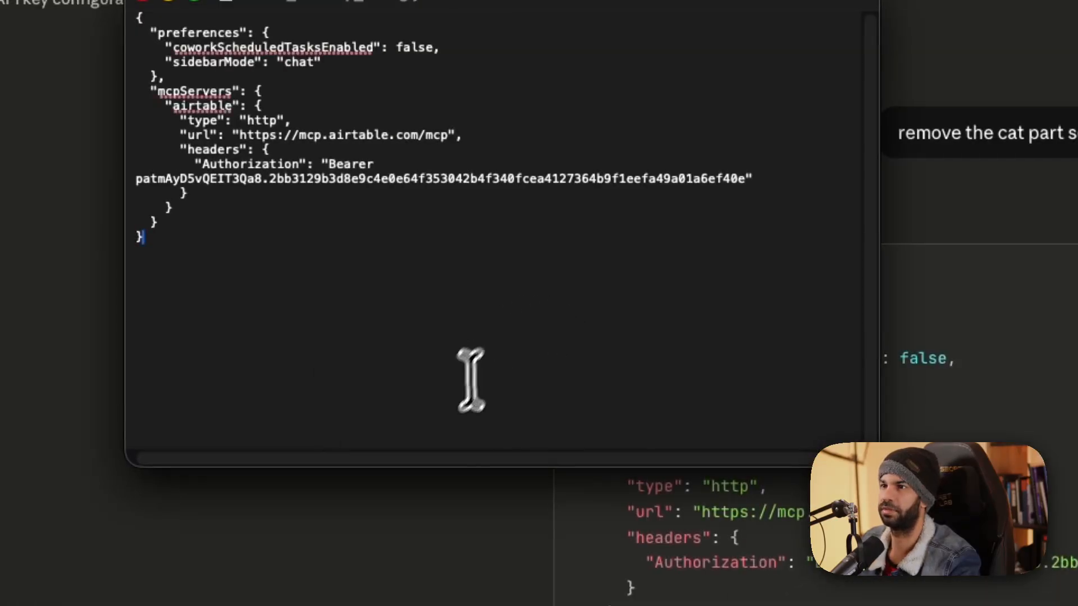
left_click_drag(232, 178, 472, 195)
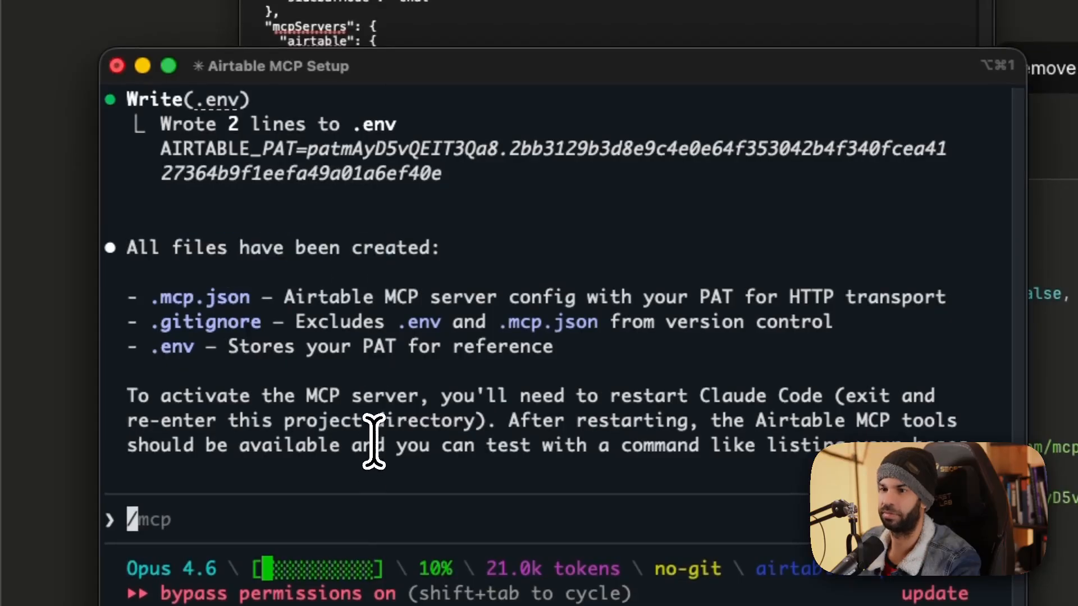
Relaunch the Claude desktop app from the launcher.
left_click_drag(329, 406, 742, 397)
left_click(401, 459)
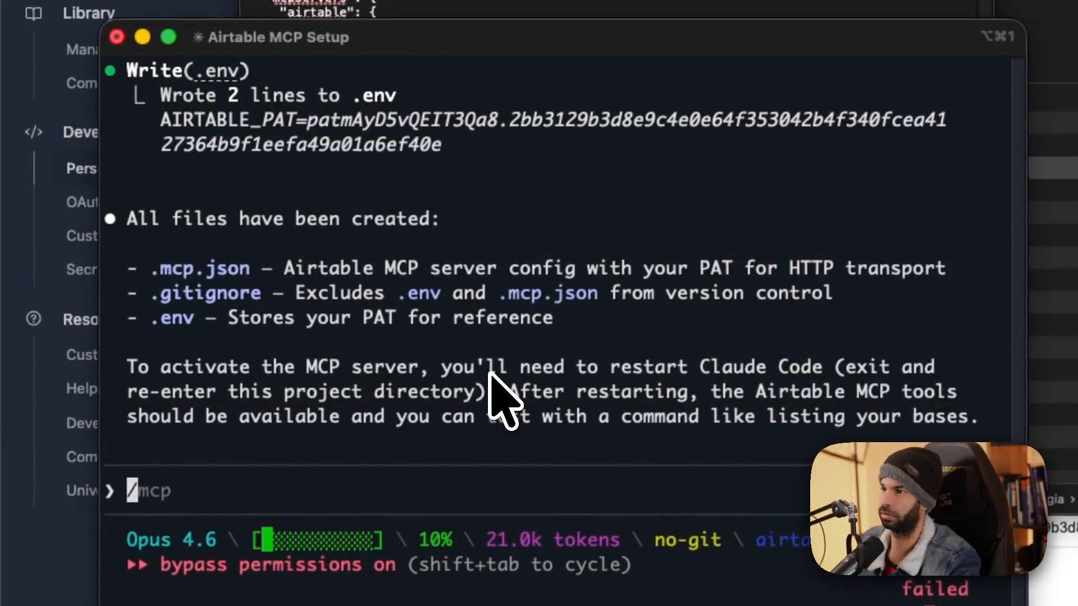
key("alt+space")
type("cla")
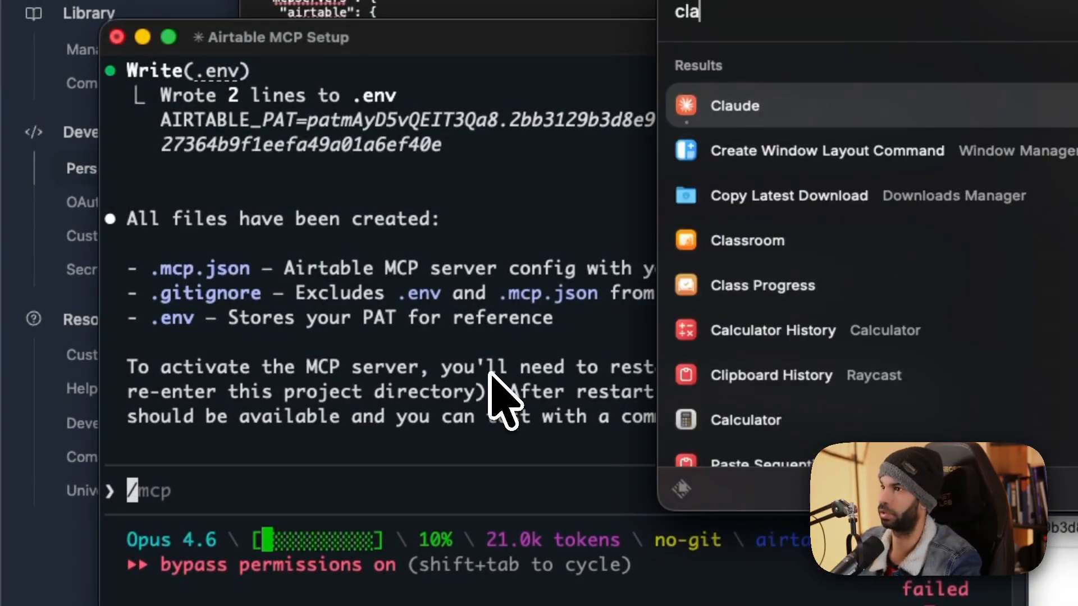
key("Return")
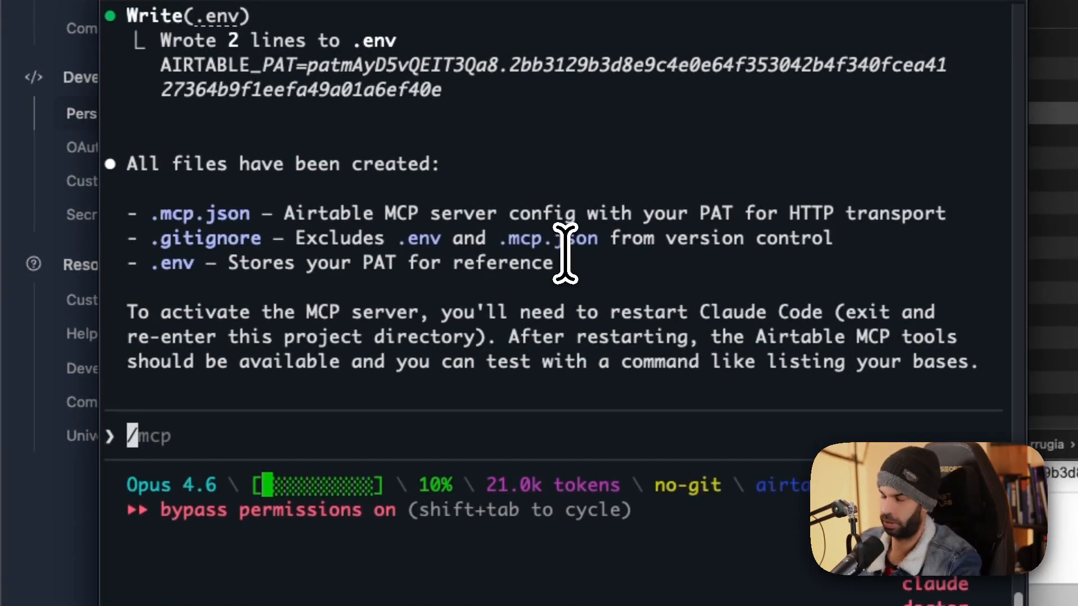
Exit Claude Code with /exit, start it again, and /resume the previous conversation.
type("/exit")
key("Return")
type("c-mini airtable-mcp % cdsp")
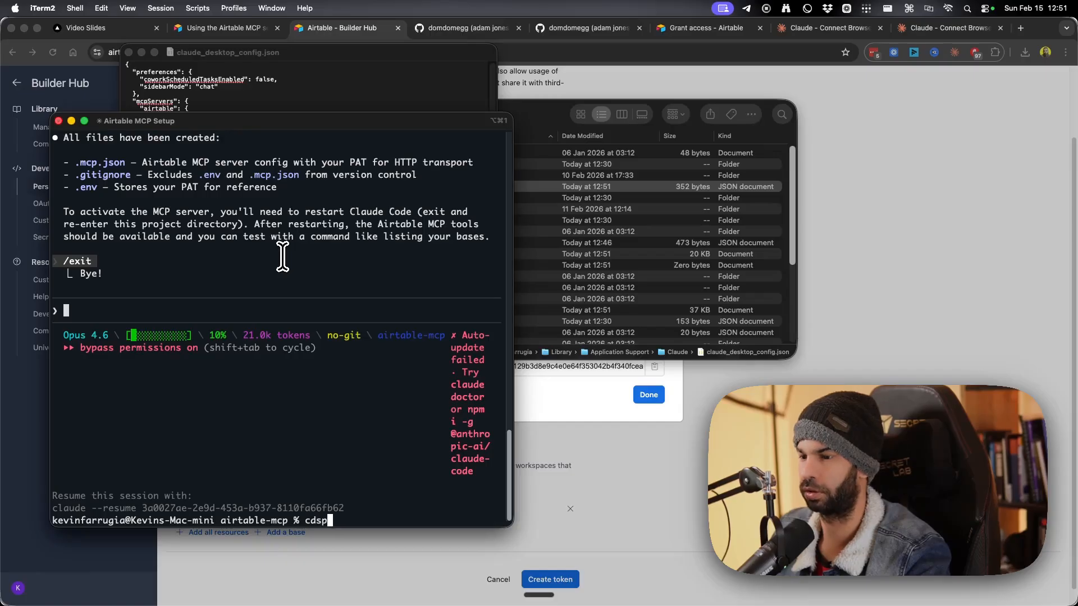
key("Return")
type("/resume")
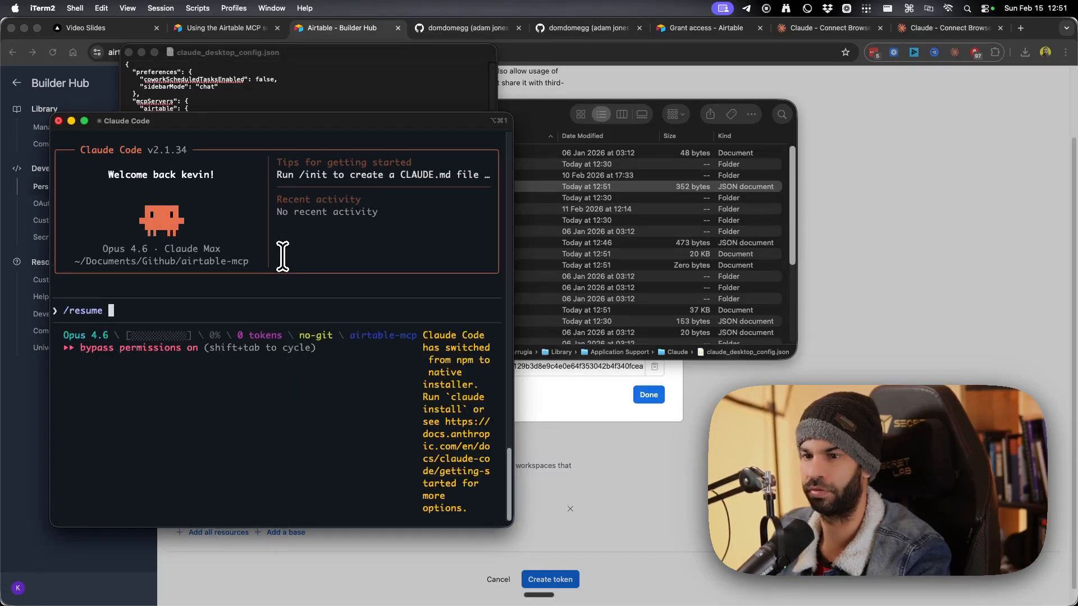
key("Return")
key("Return")
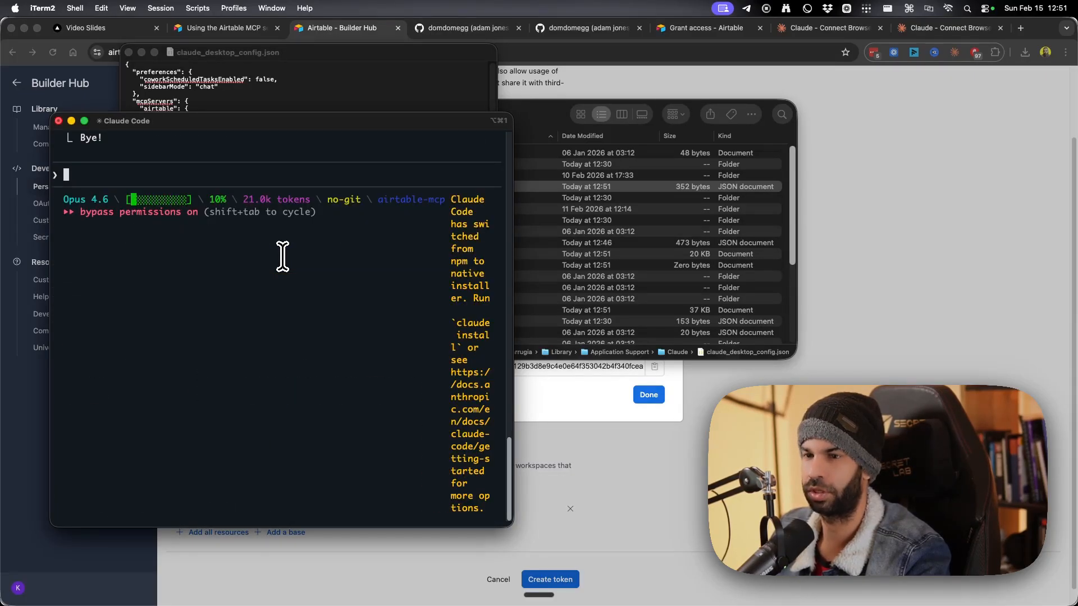
Ask Claude Code 'just restarted can u see' the Airtable MCP, and review its ping-pong confirmation.
type("just")
type(" re")
type("st")
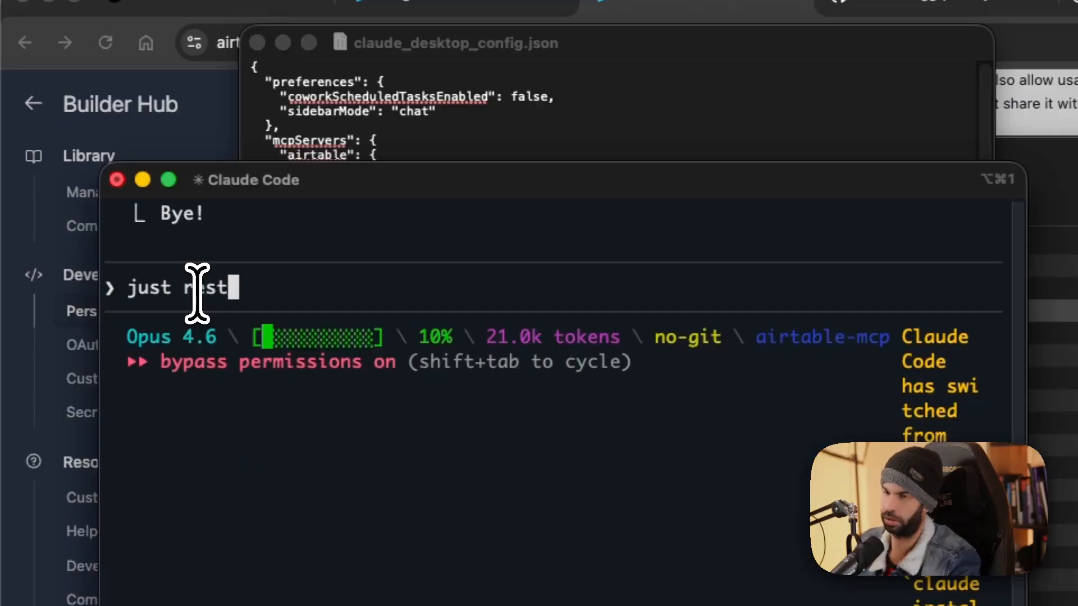
type("arted can u see if mcp connection to airtable work")
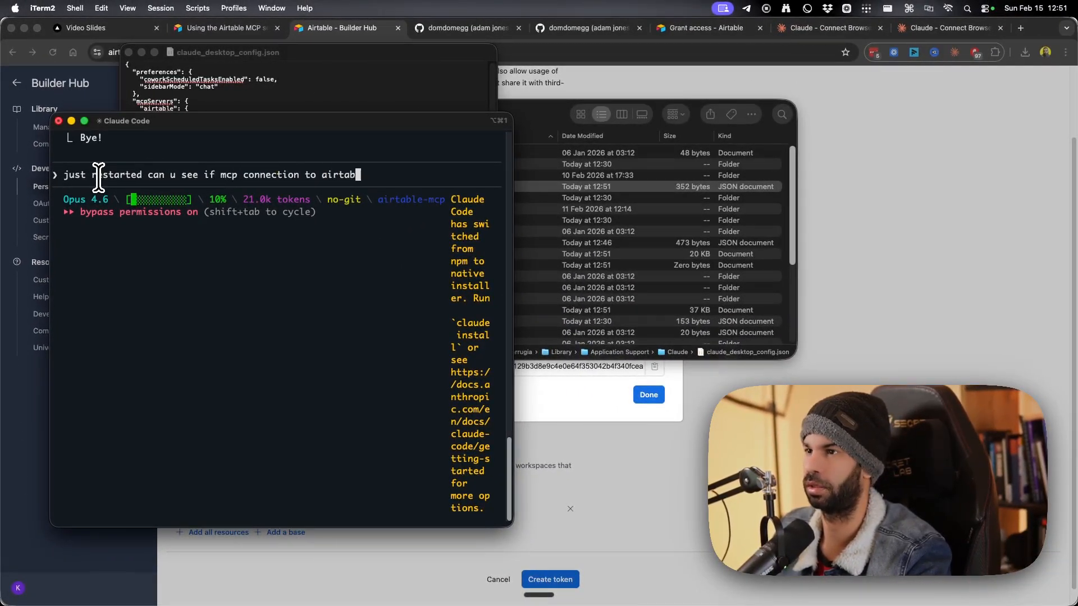
key("Return")
key("ctrl+Up")
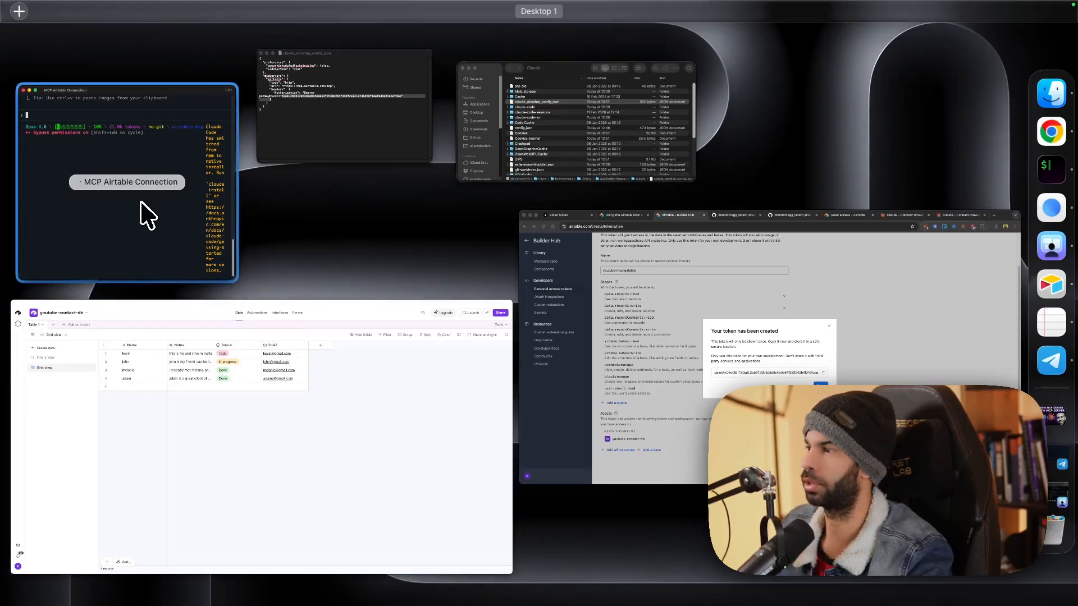
left_click(140, 203)
left_click_drag(228, 277, 870, 277)
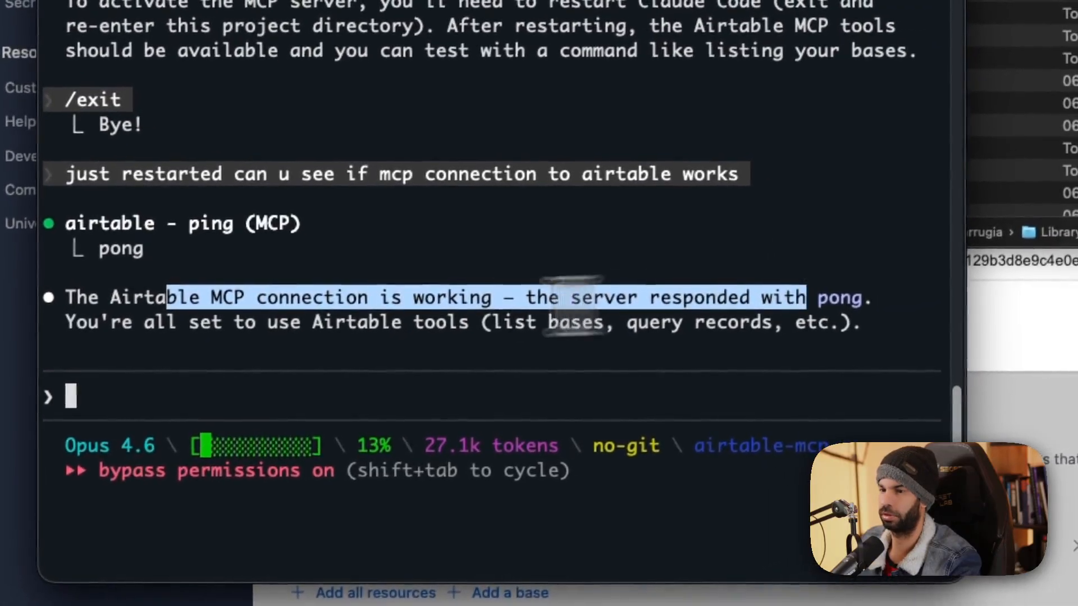
left_click_drag(136, 302, 505, 306)
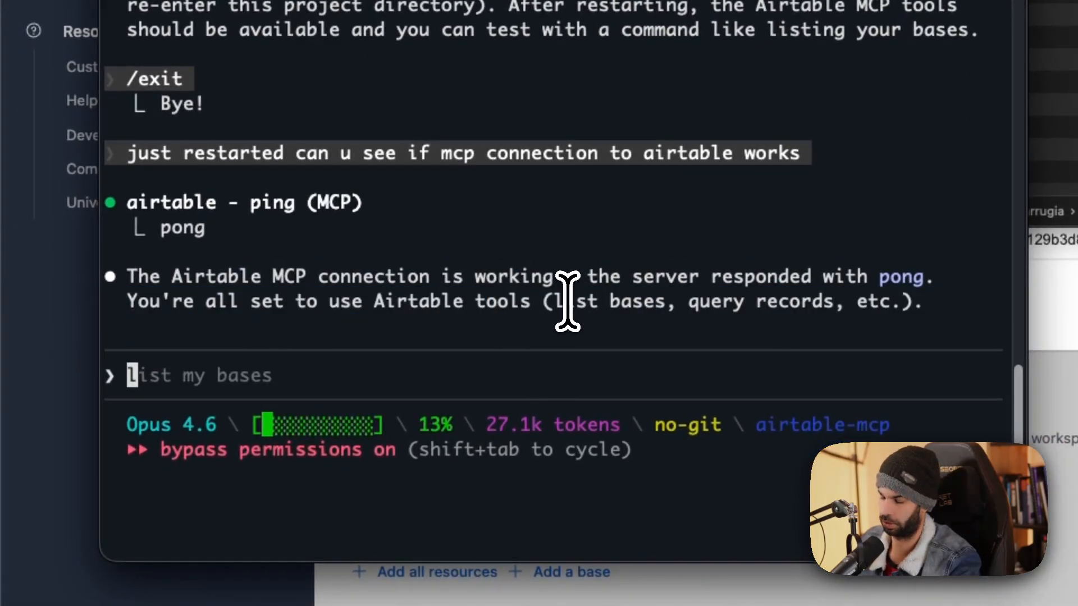
Ask Claude Code 'whats tools do you have availble' to list the Airtable MCP tools.
type("whats t")
key("BackSpace")
key("BackSpace")
key("BackSpace")
type("tools do")
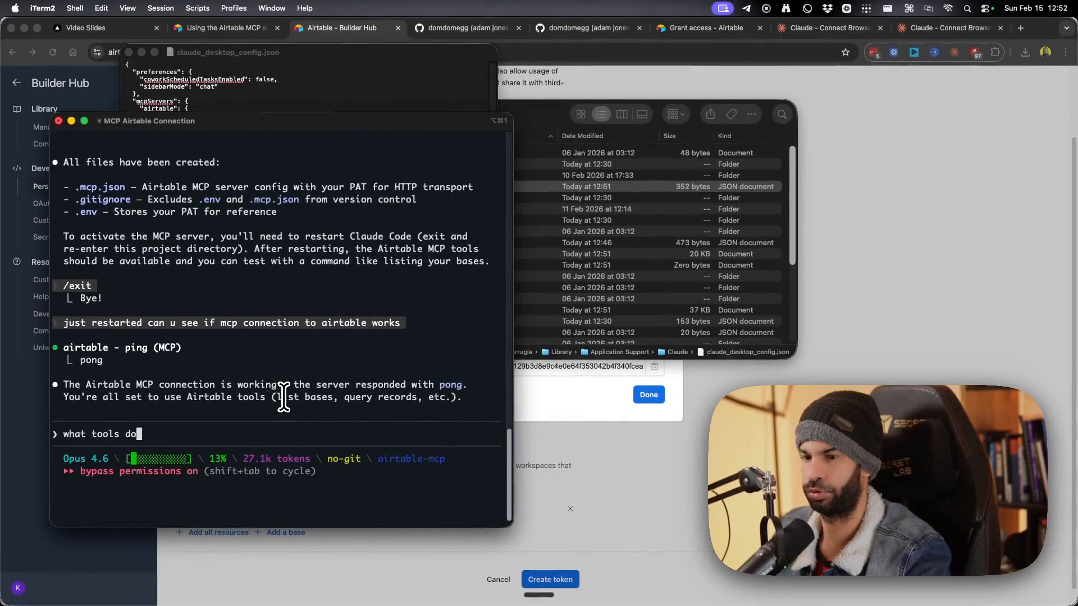
type(" you have availble")
key("Return")
Try launching the Claude desktop app and dismiss its failed-to-launch warning.
key("super+space")
type("claud")
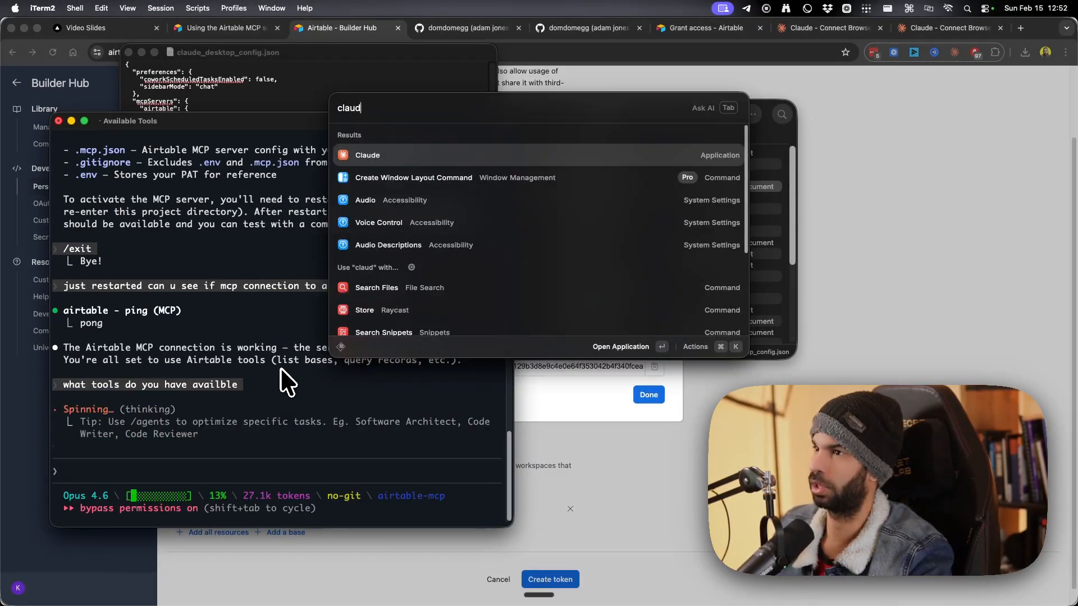
key("Return")
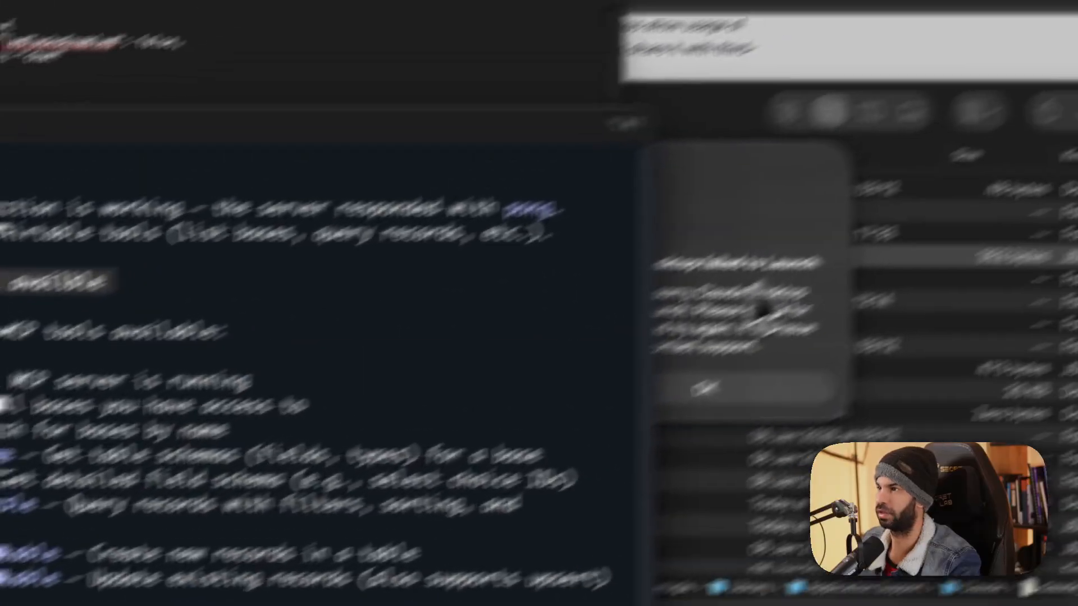
left_click(753, 285)
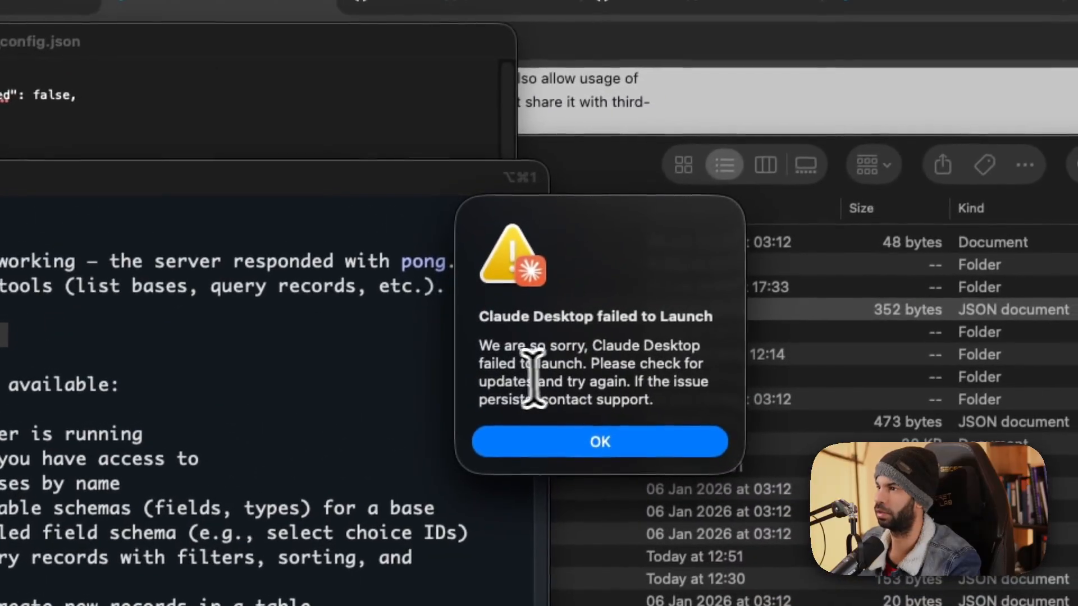
left_click_drag(647, 294, 720, 345)
left_click(726, 387)
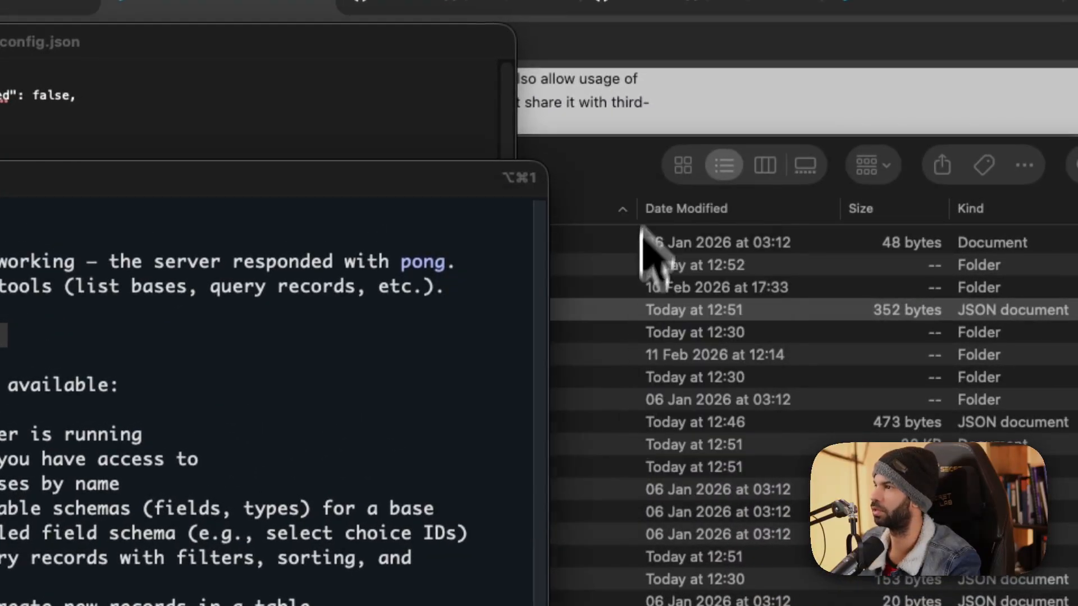
Bring up claude_desktop_config.json's options in Finder, then ask Claude Code what tables exist.
left_click_drag(645, 163, 1077, 190)
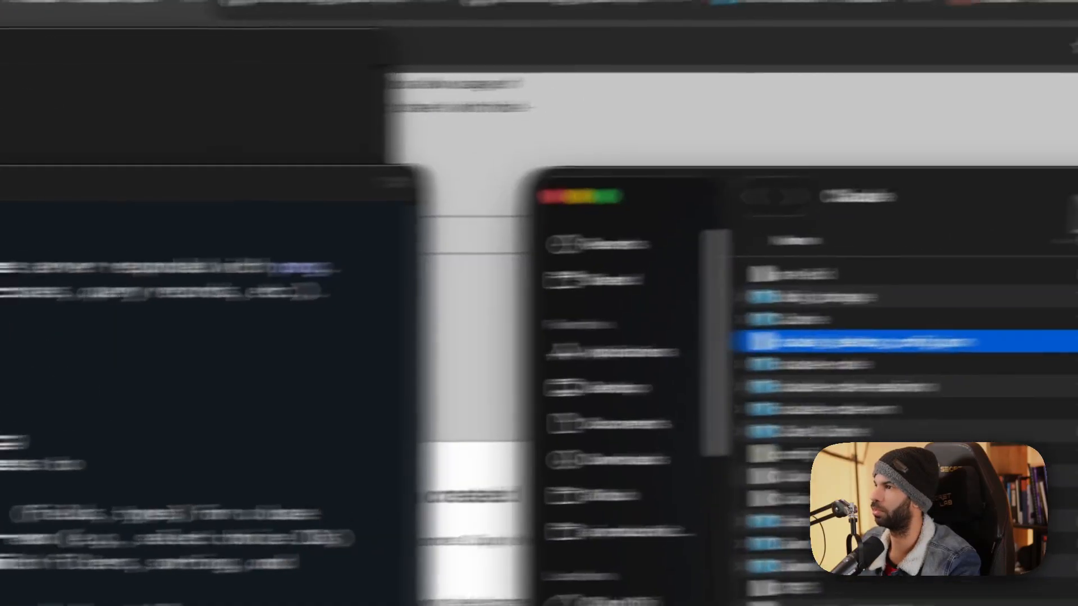
right_click(564, 354)
mouse_move(618, 393)
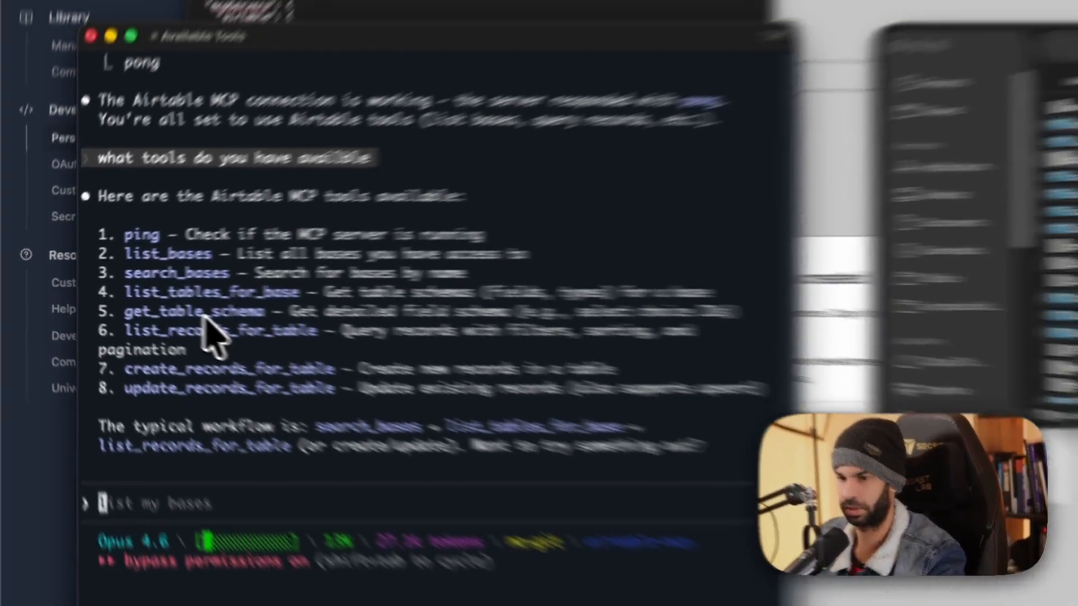
type("what tables do i have")
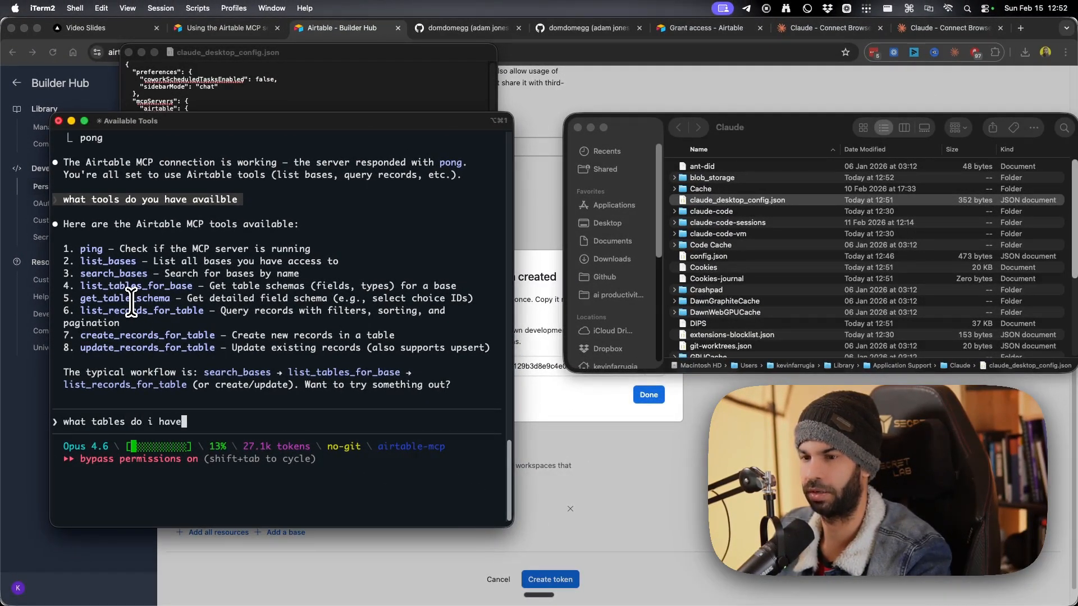
key("Return")
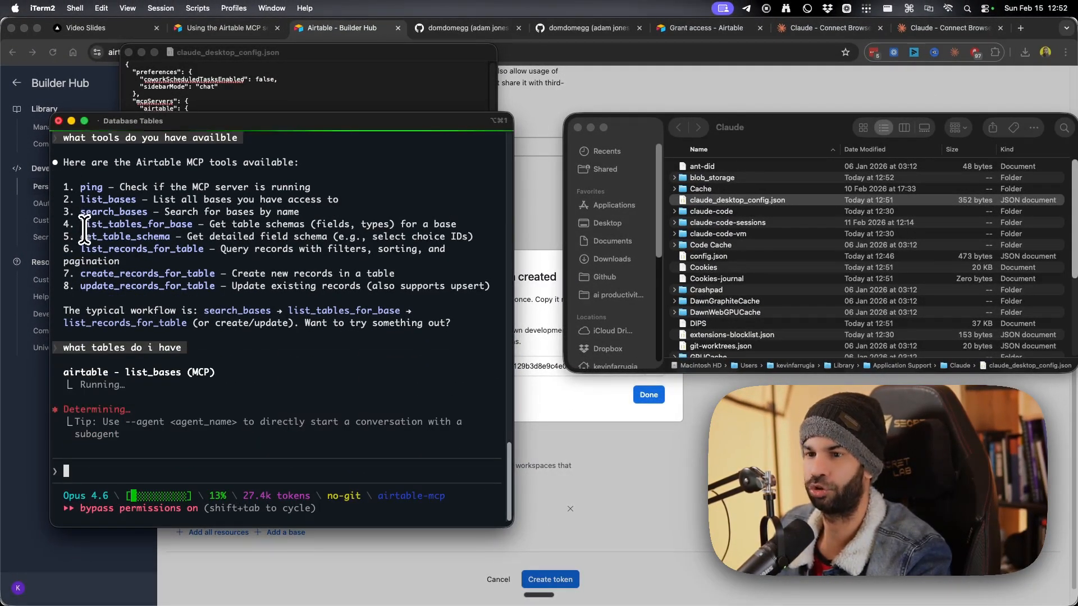
Review the Airtable tools list and the answer naming the youtube-contact-db base's tables.
left_click_drag(82, 187, 170, 278)
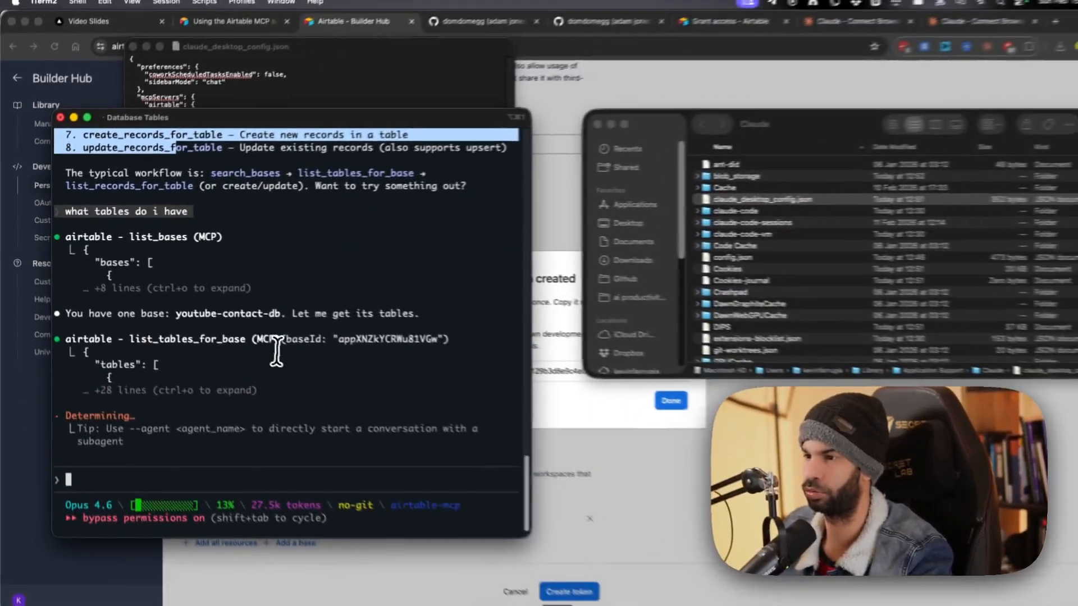
scroll(180, 245, "up", 3)
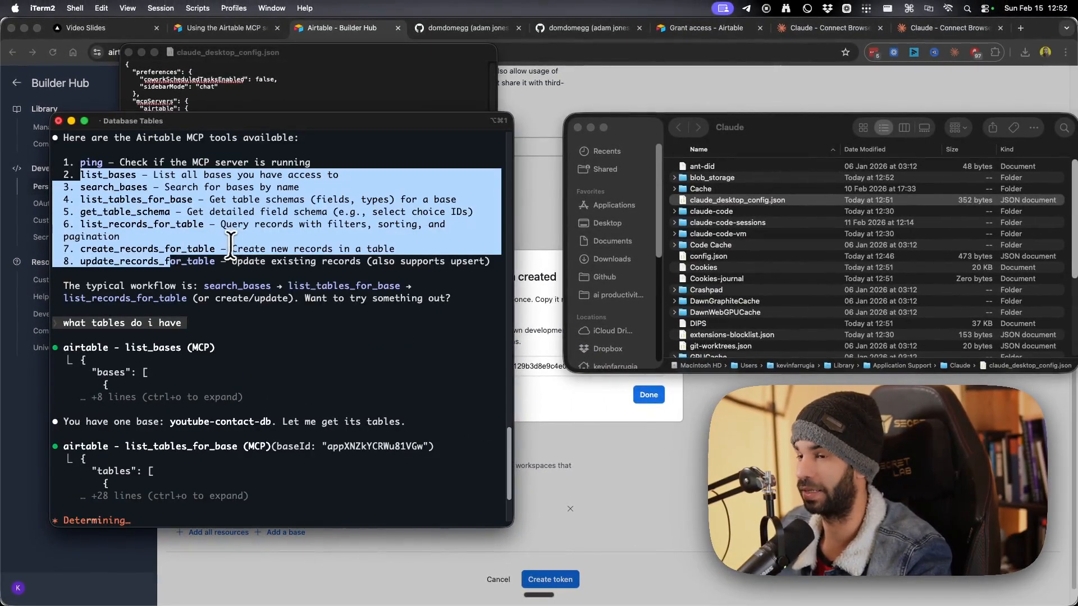
scroll(225, 245, "down", 3)
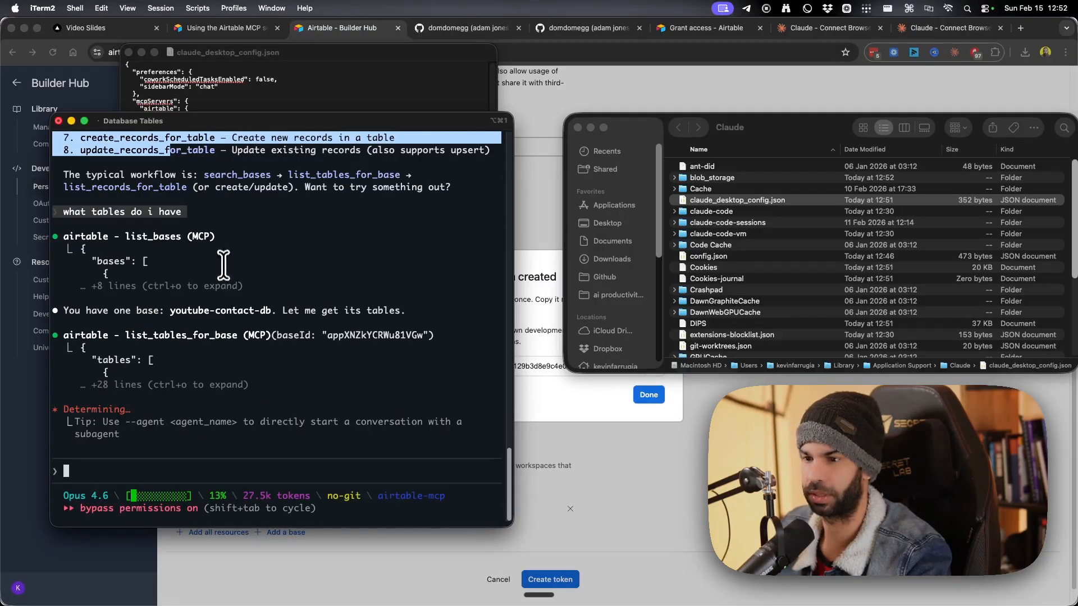
left_click_drag(98, 311, 240, 310)
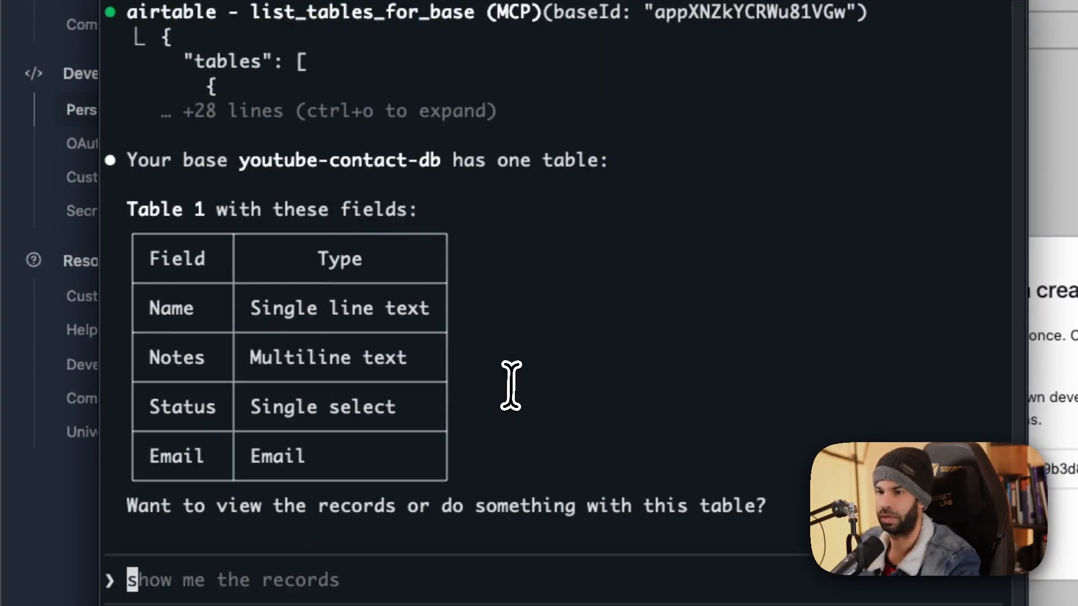
Request all records in youtube-contact-db and review the four contacts' names, emails, statuses and notes.
type("e all the recod")
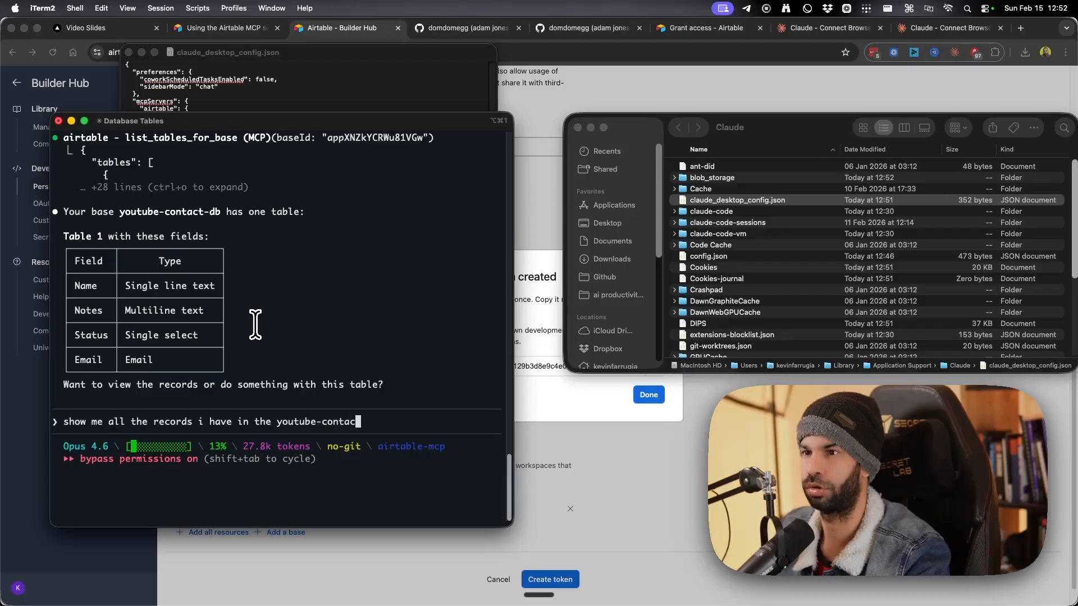
key("Return")
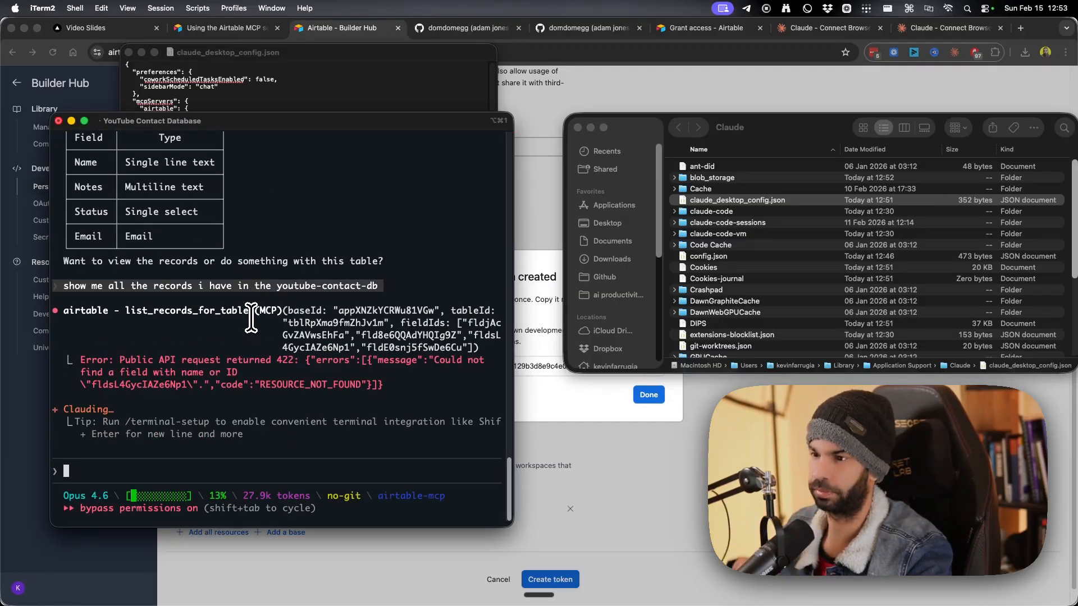
left_click_drag(133, 347, 244, 353)
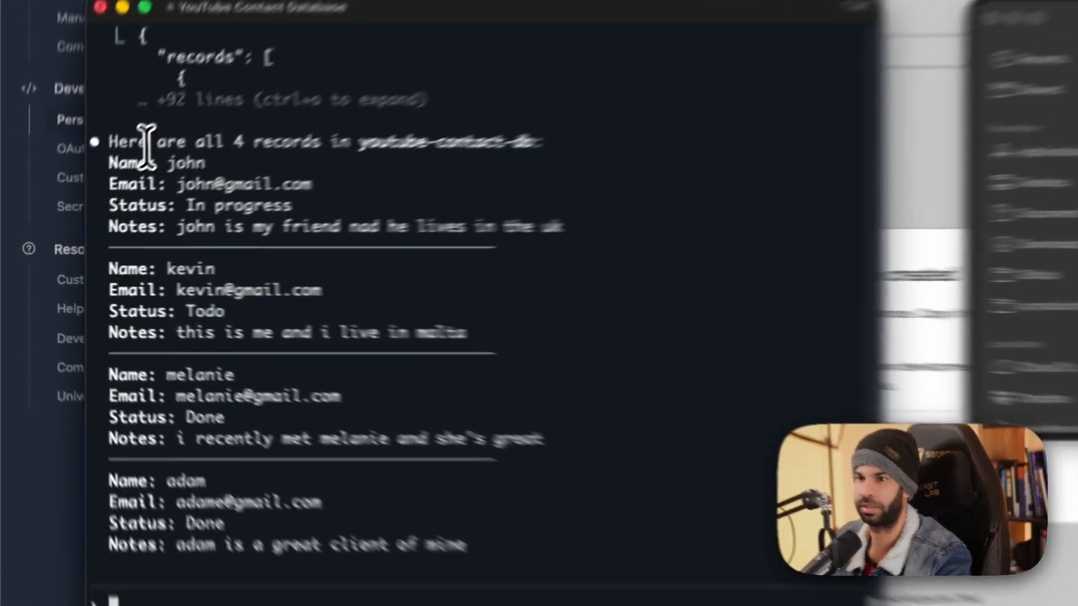
left_click_drag(88, 200, 287, 199)
left_click_drag(204, 147, 402, 246)
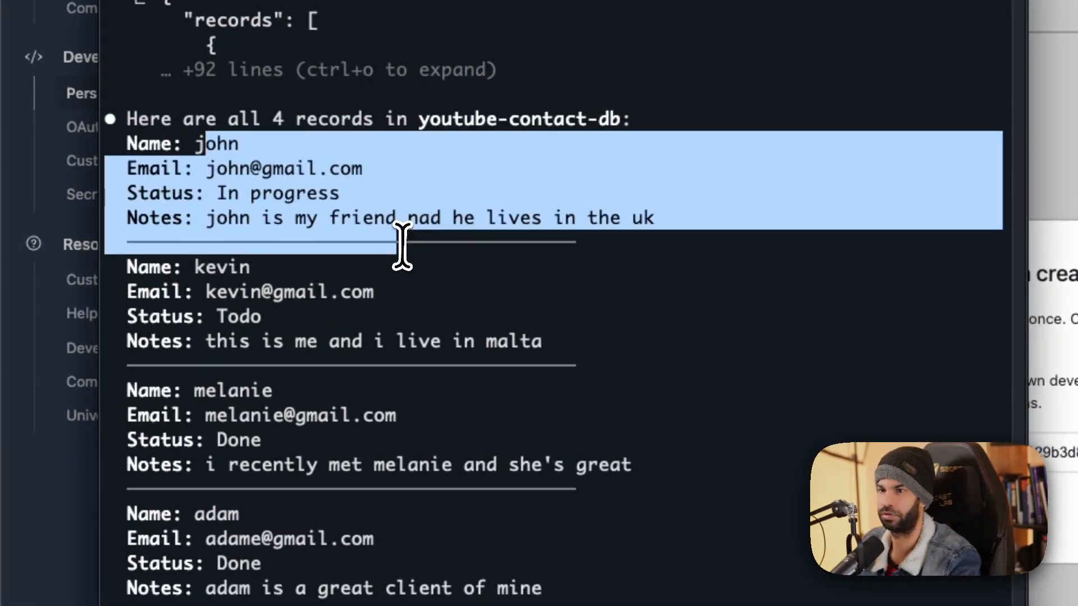
left_click(189, 275)
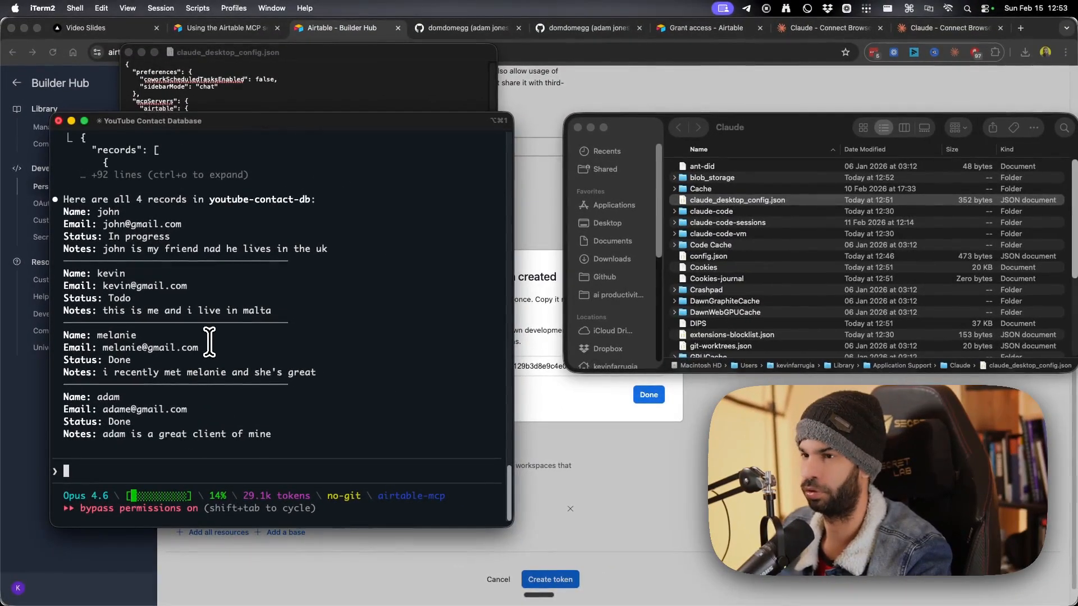
left_click_drag(264, 273, 261, 280)
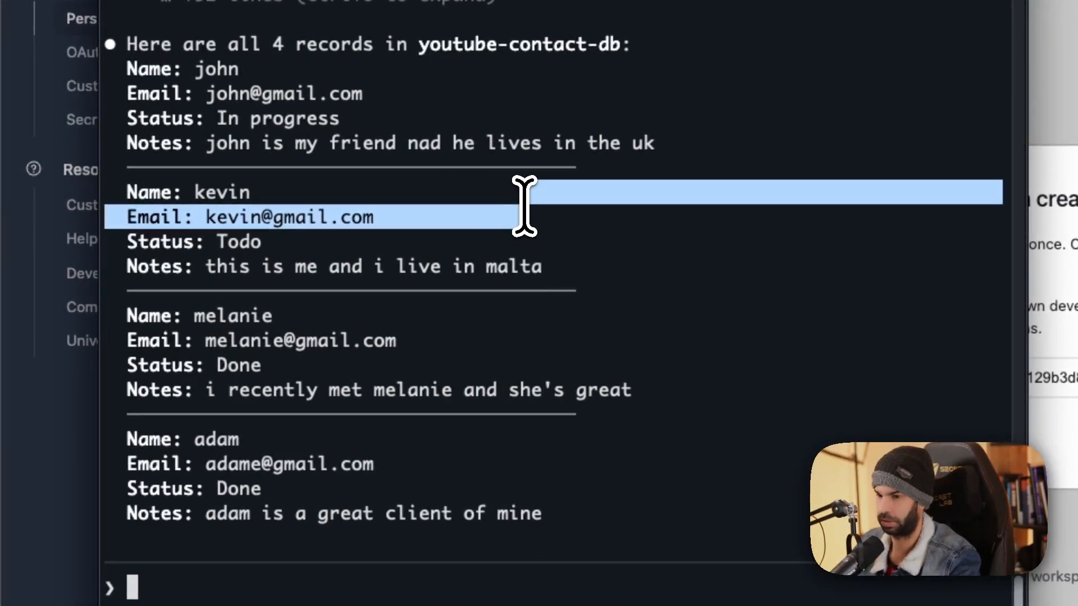
left_click(524, 206)
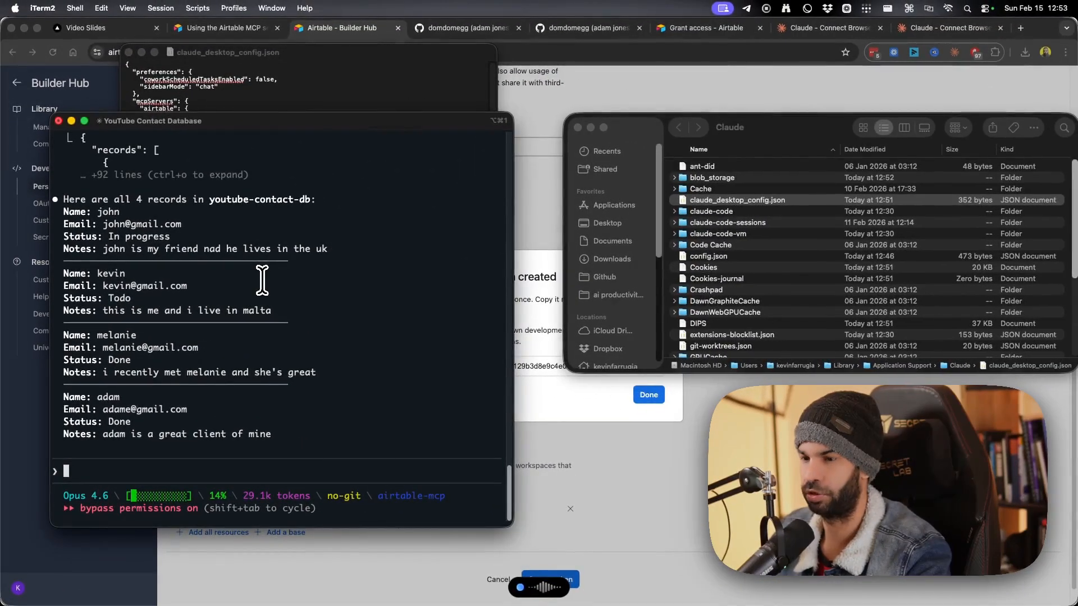
Check the Airtable grid through Mission Control, then return to the Claude Code terminal.
key("ctrl+Up")
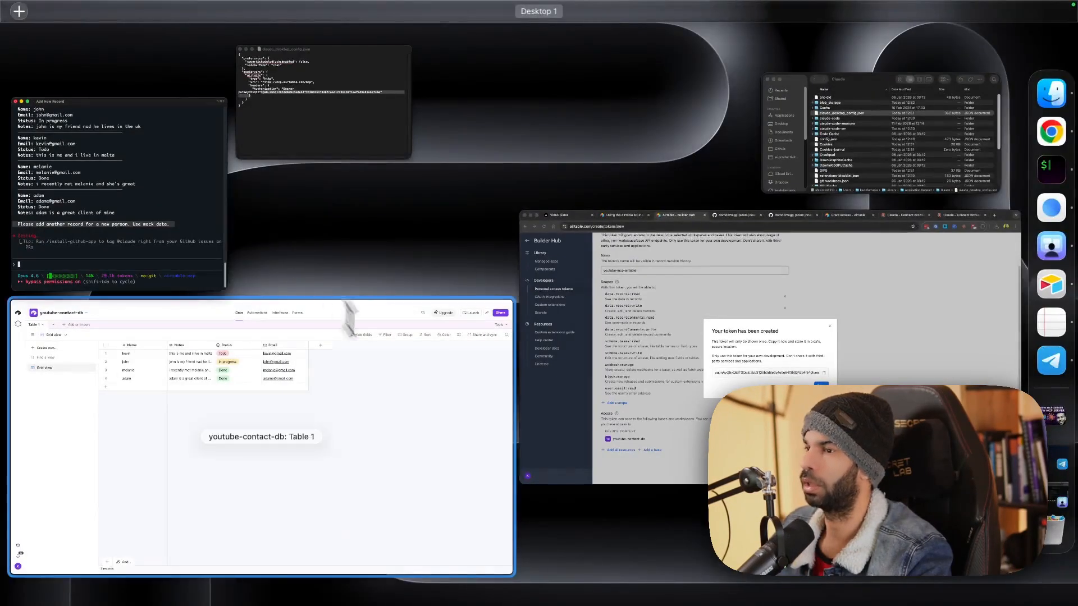
left_click(416, 438)
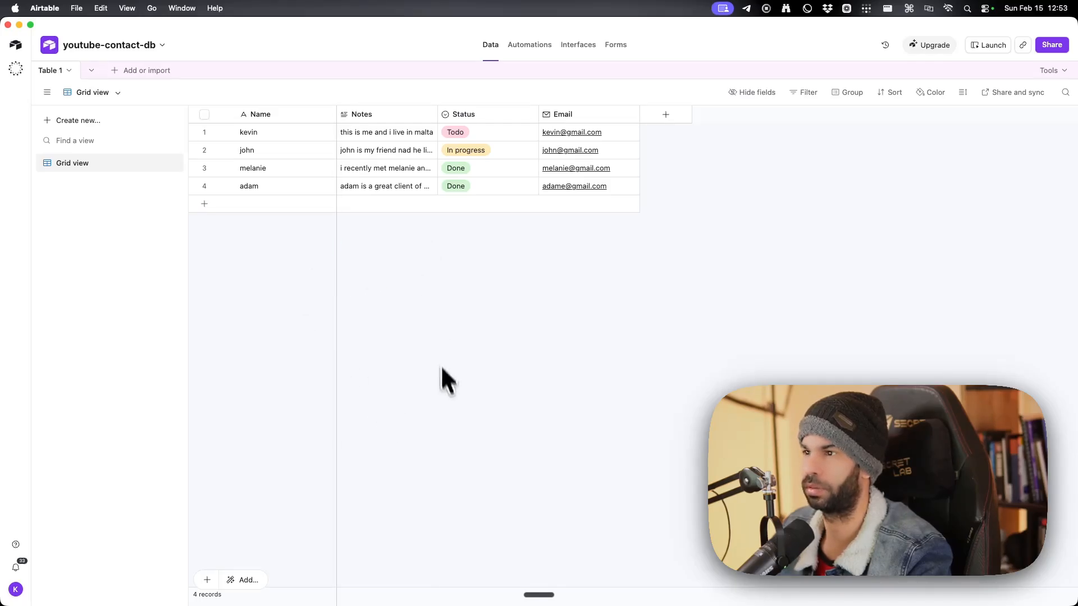
key("ctrl+Up")
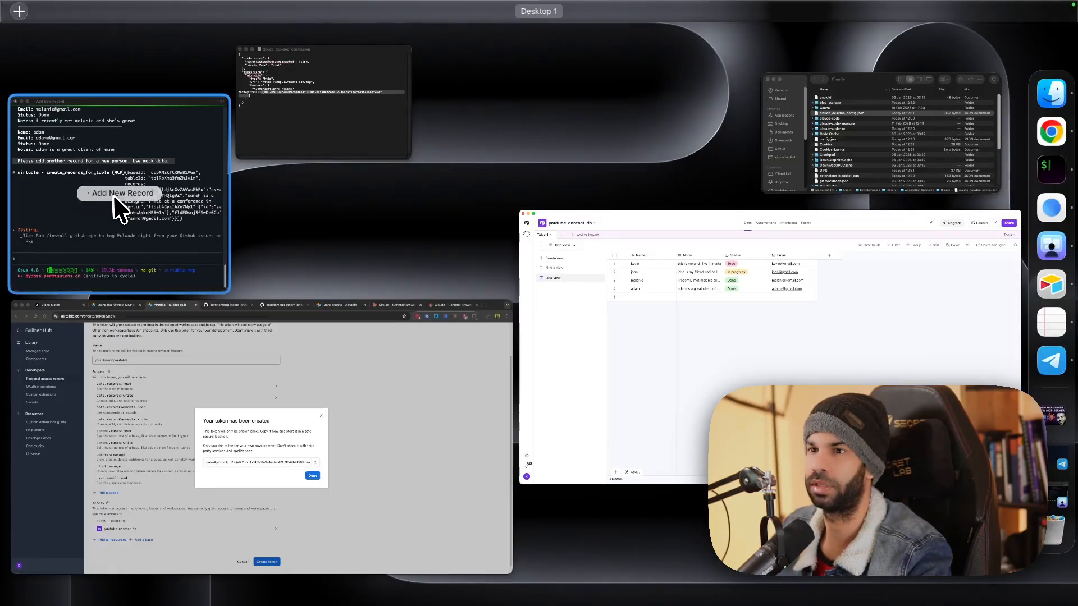
left_click(119, 209)
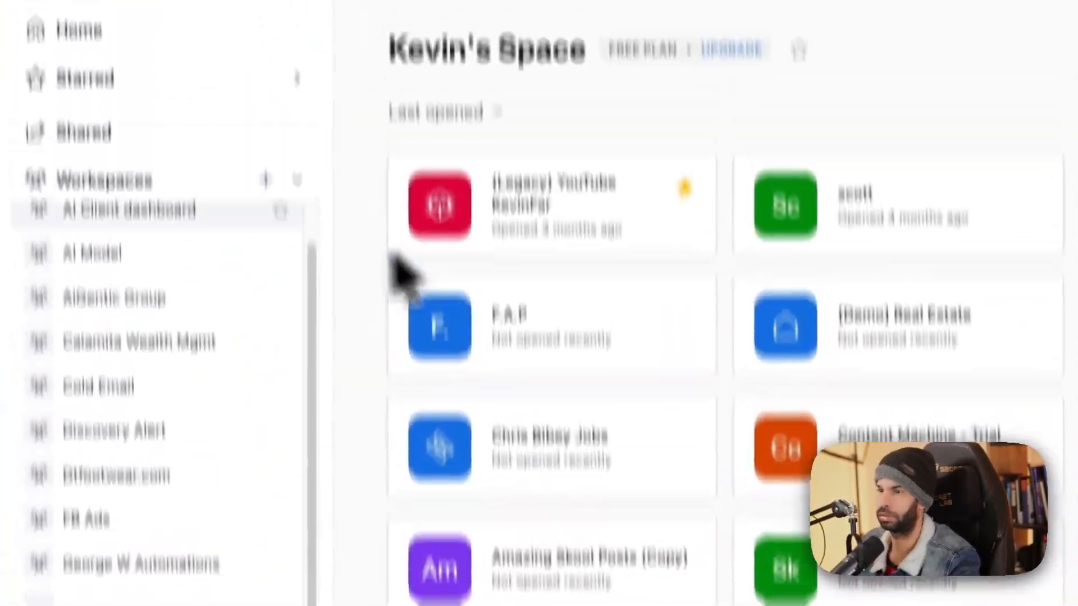
Open the youtube-contact-db base from Home and read the new fifth contact's name and notes.
left_click(73, 29)
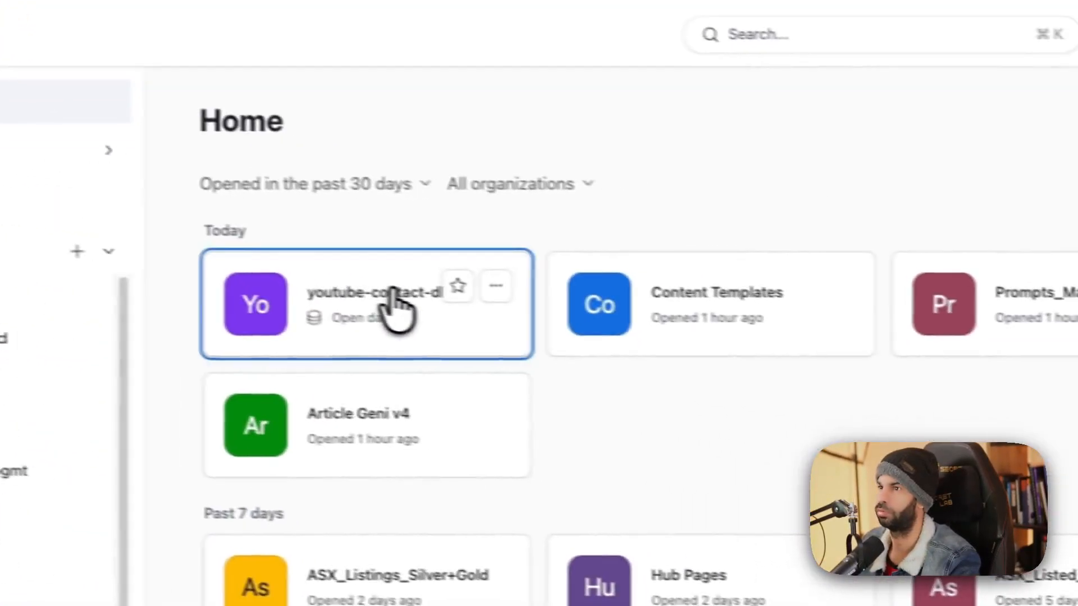
left_click(587, 224)
left_click(330, 354)
left_click(584, 362)
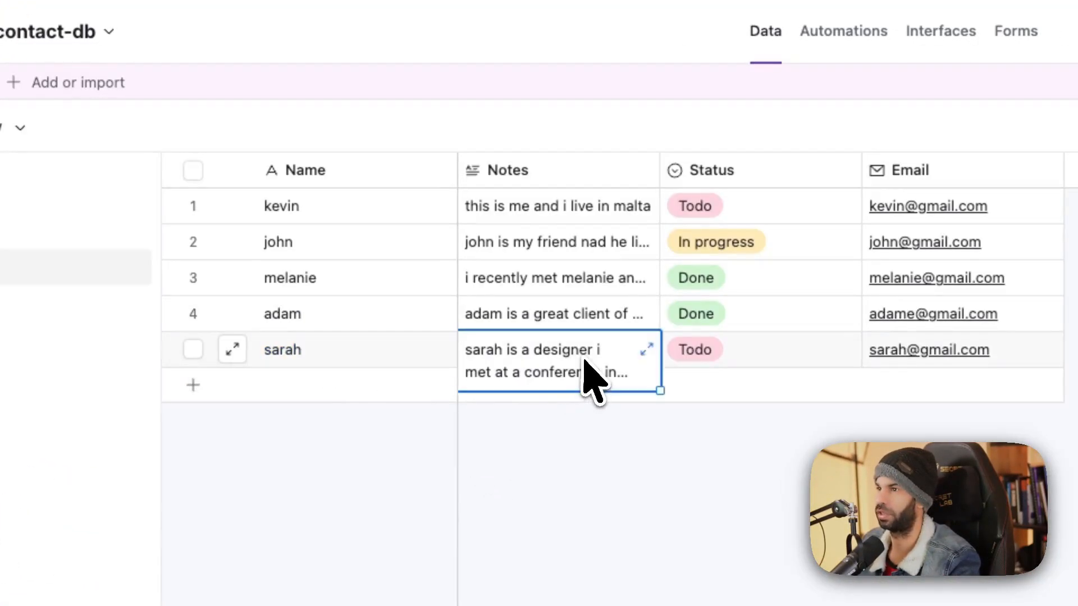
left_click(642, 345)
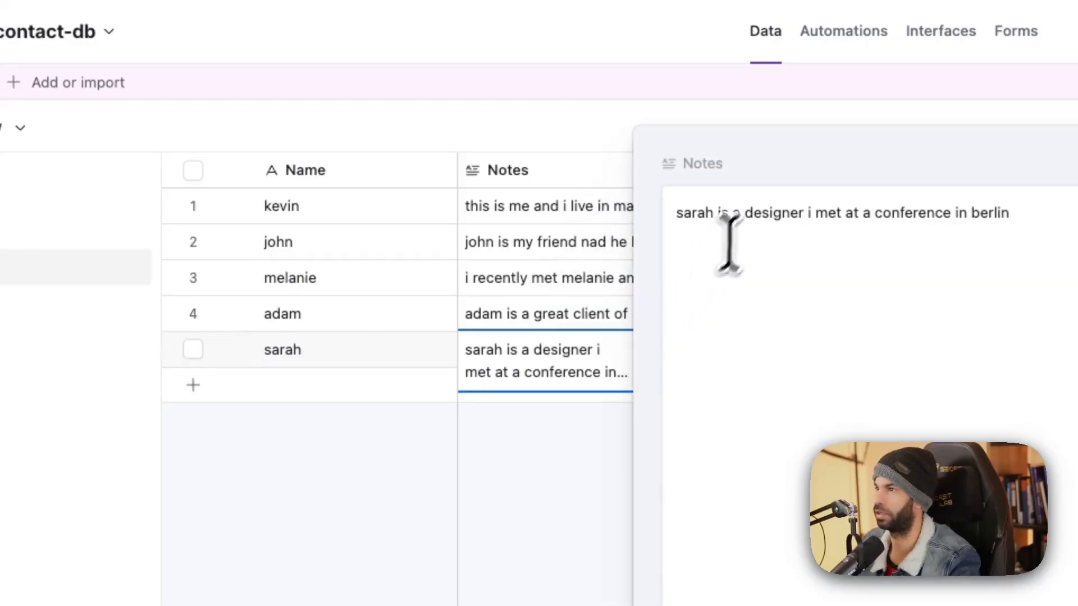
left_click_drag(752, 213, 965, 215)
left_click(545, 478)
Expand the fourth contact's notes and confirm the new contact's Todo status.
left_click(332, 287)
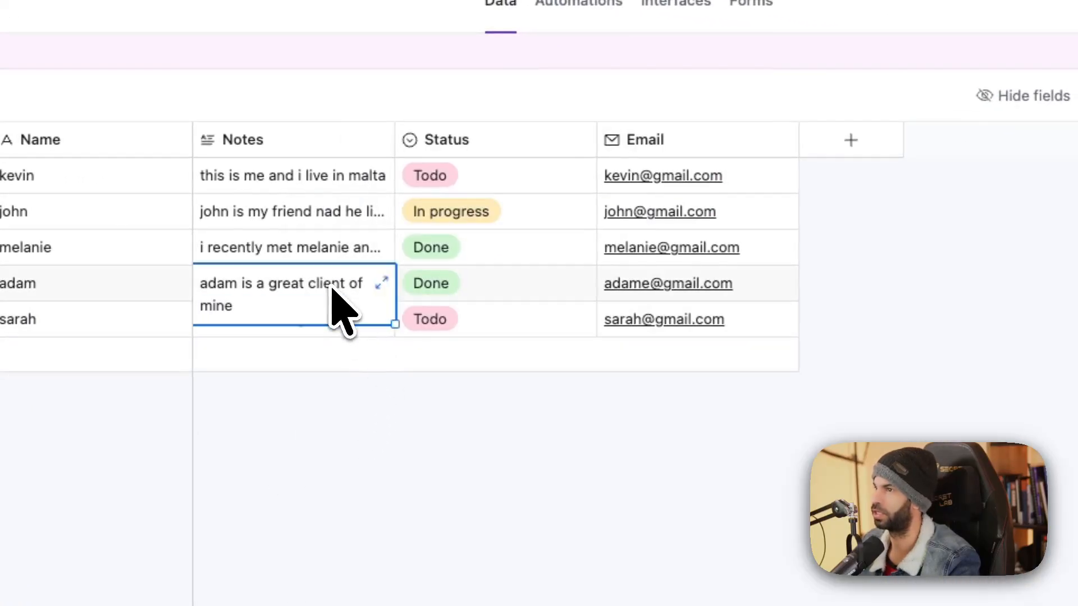
left_click(386, 279)
left_click(457, 181)
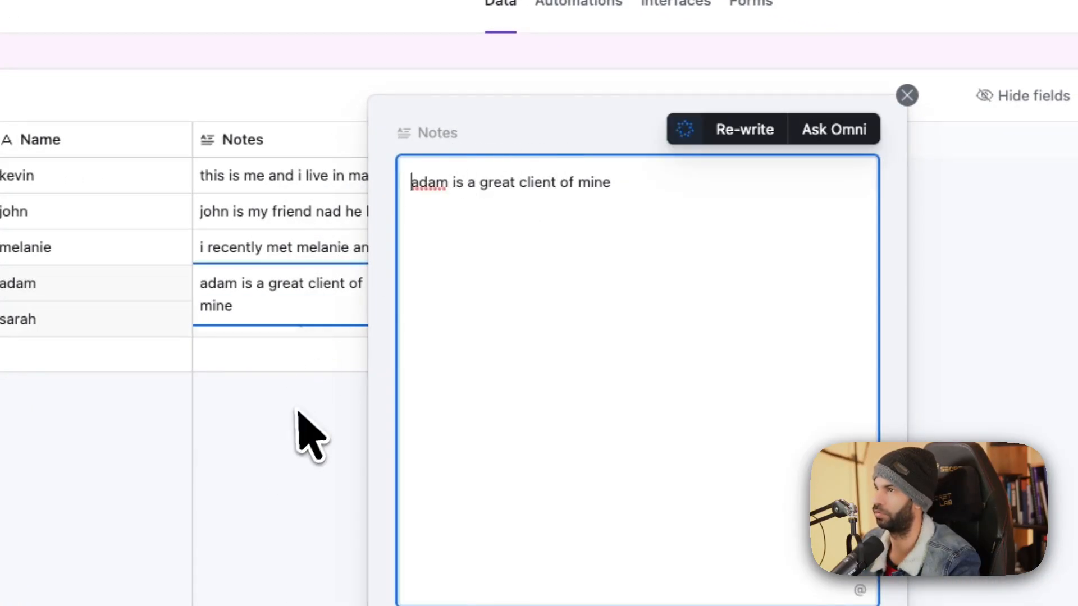
left_click(309, 433)
left_click(541, 323)
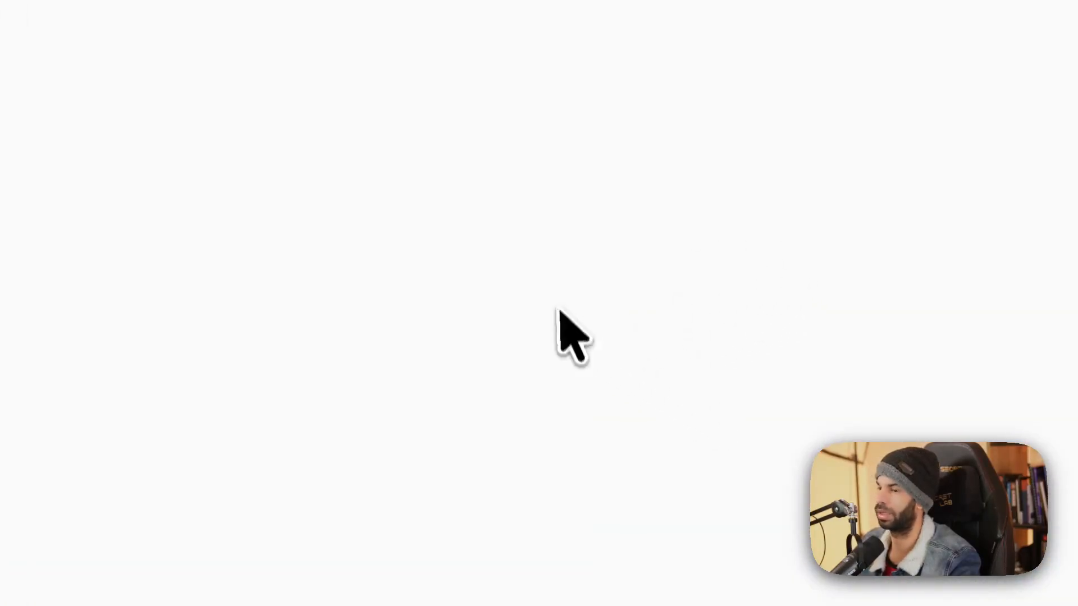
key("ctrl+Up")
Close the Airtable window, launch the Claude desktop app, and dismiss its launch-failure alert.
left_click(669, 433)
key("super+w")
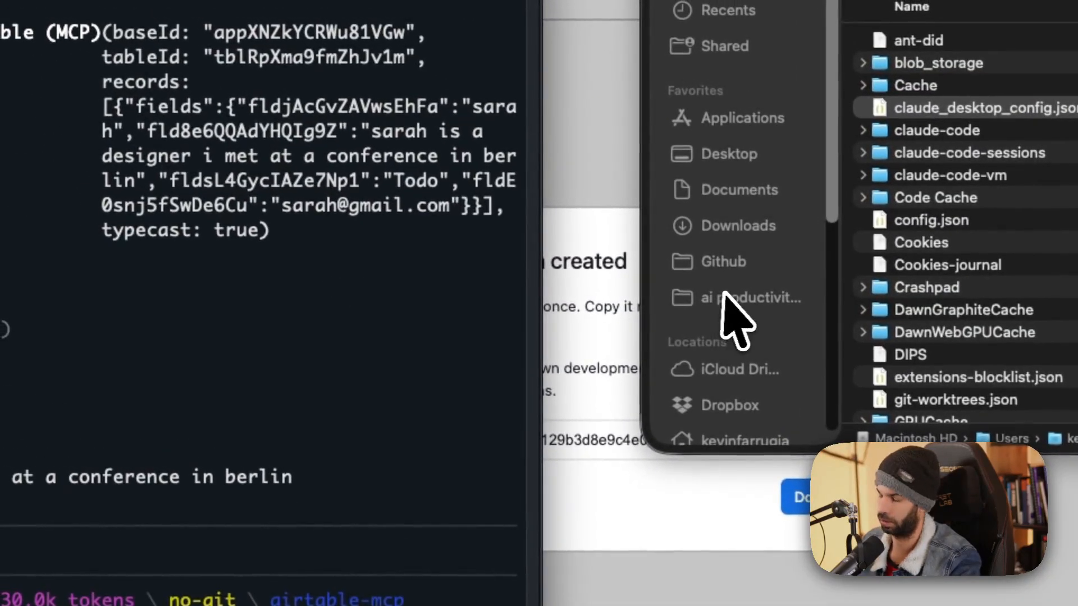
key("alt+space")
type("cla")
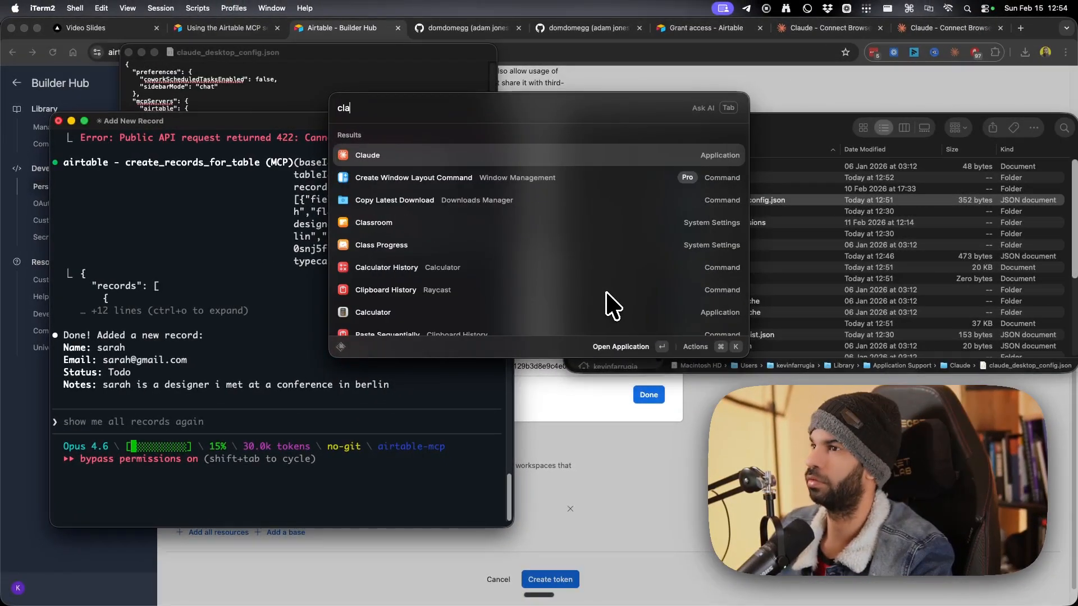
key("Return")
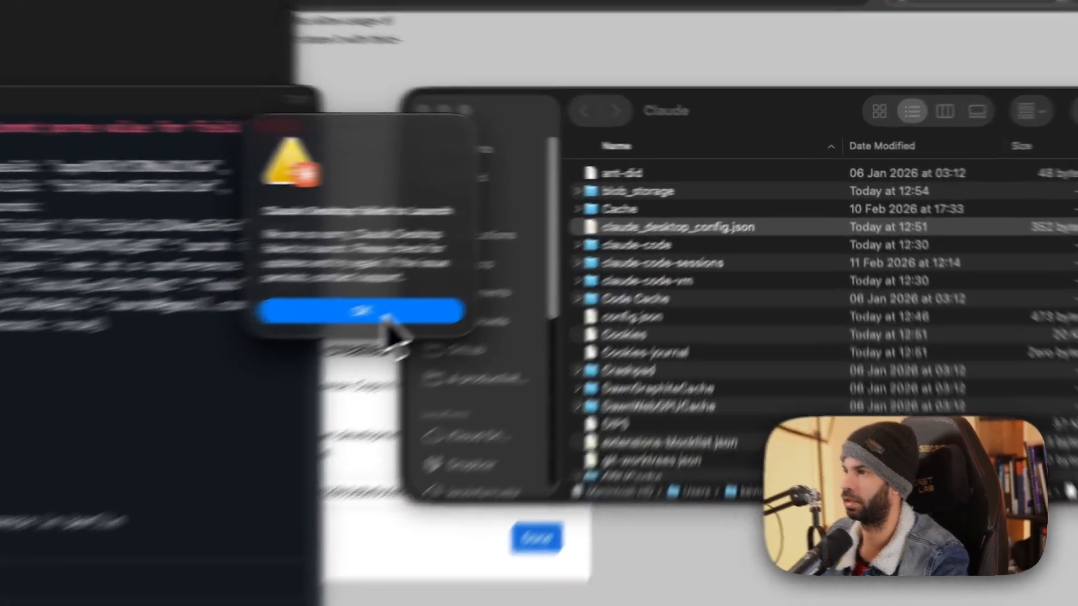
left_click(547, 253)
Open claude_desktop_config.json from Finder in TextEdit via Open With.
key("ctrl+Up")
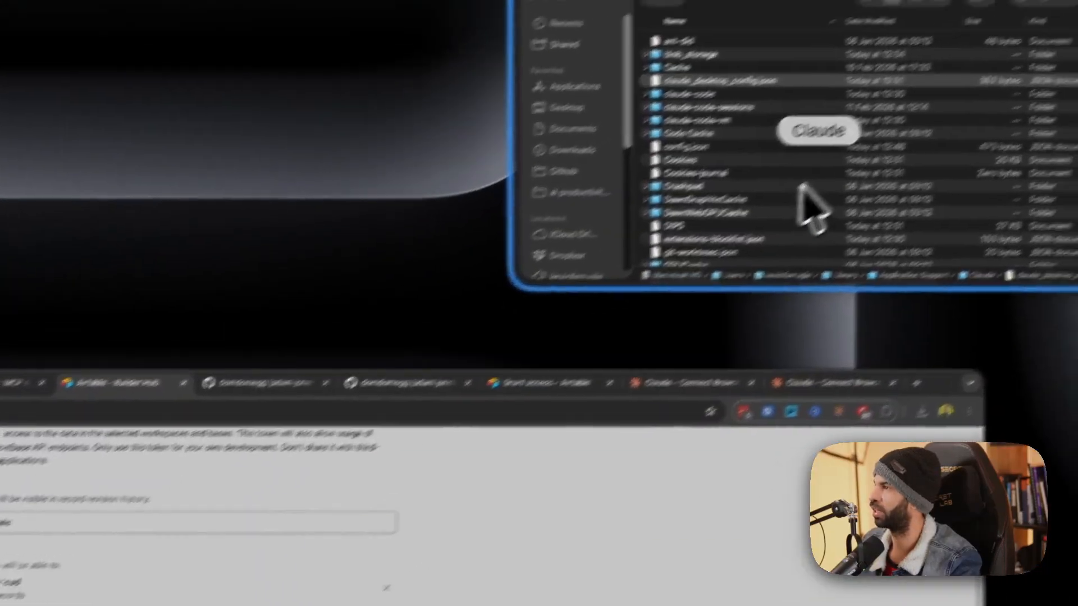
left_click(804, 186)
right_click(493, 307)
mouse_move(590, 356)
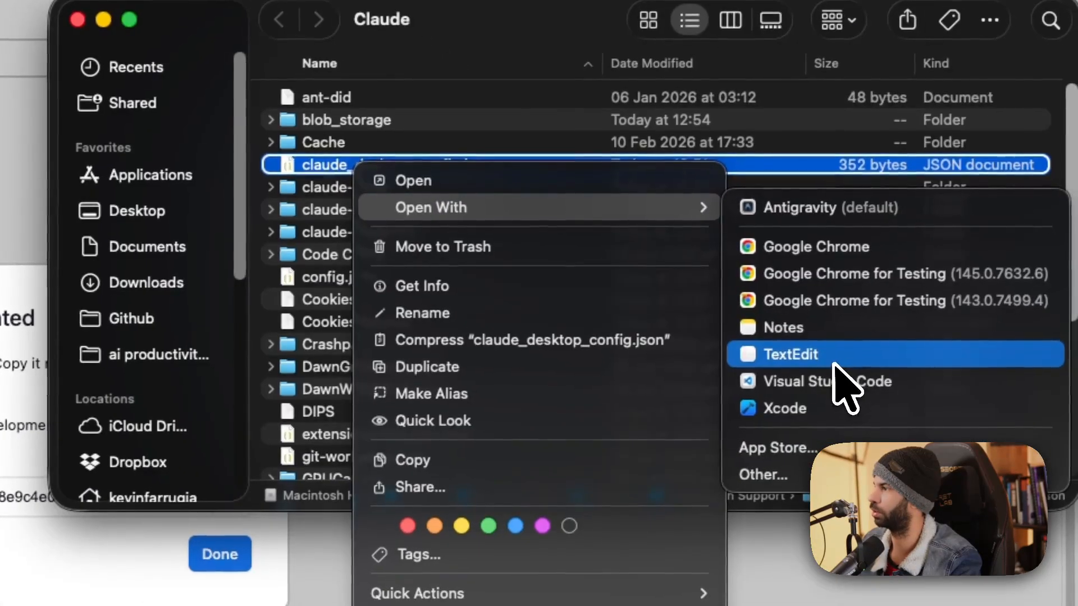
left_click(963, 497)
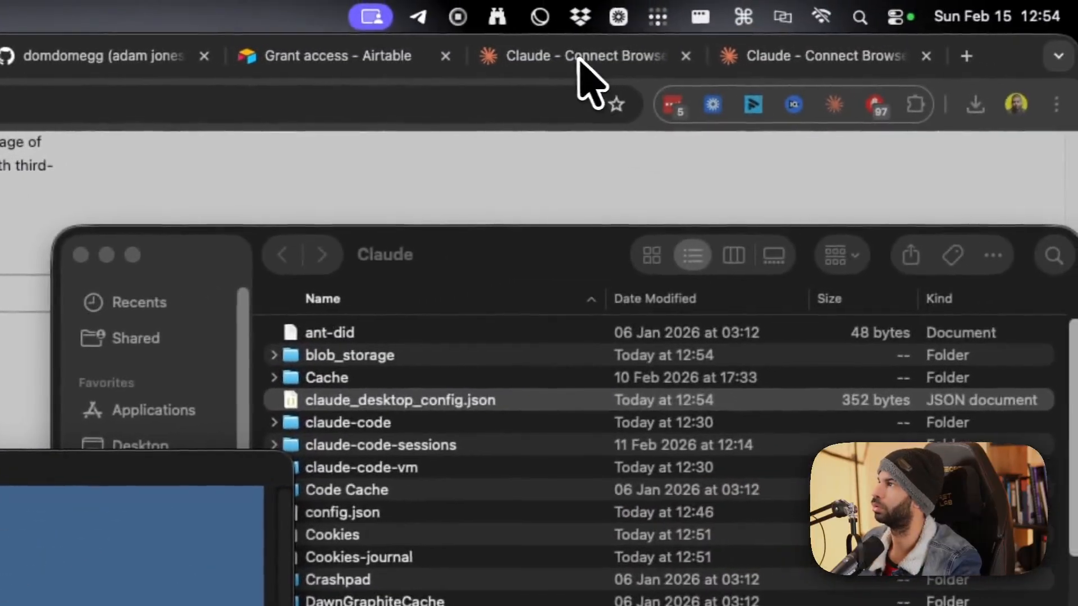
left_click(580, 59)
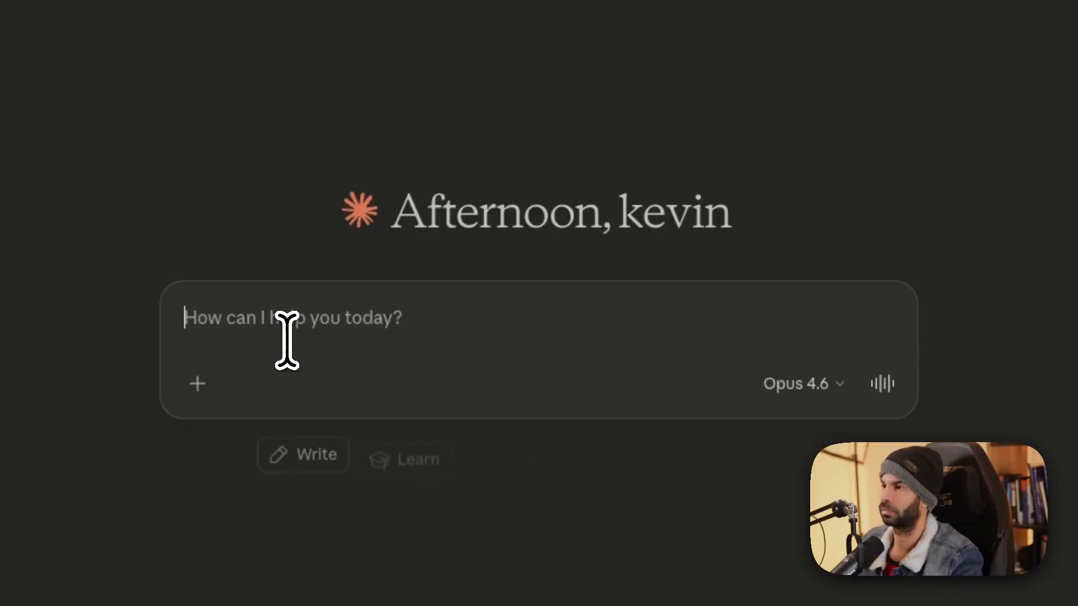
Ask Claude 'is there an issue with this json' and highlight the exposed-token warning.
type("i")
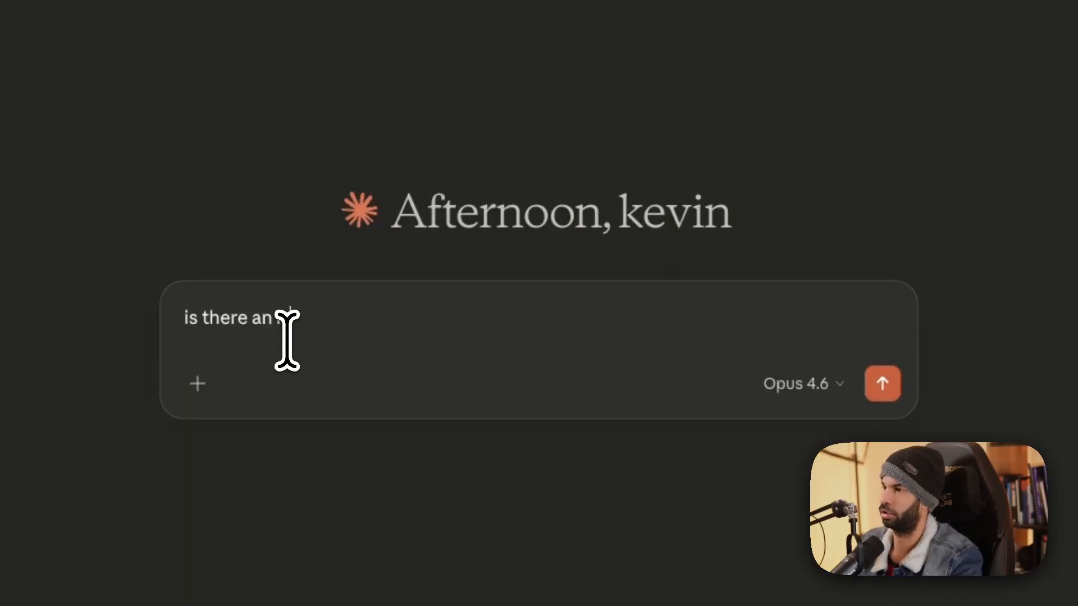
type("s there an issue with this json")
key("shift+Return")
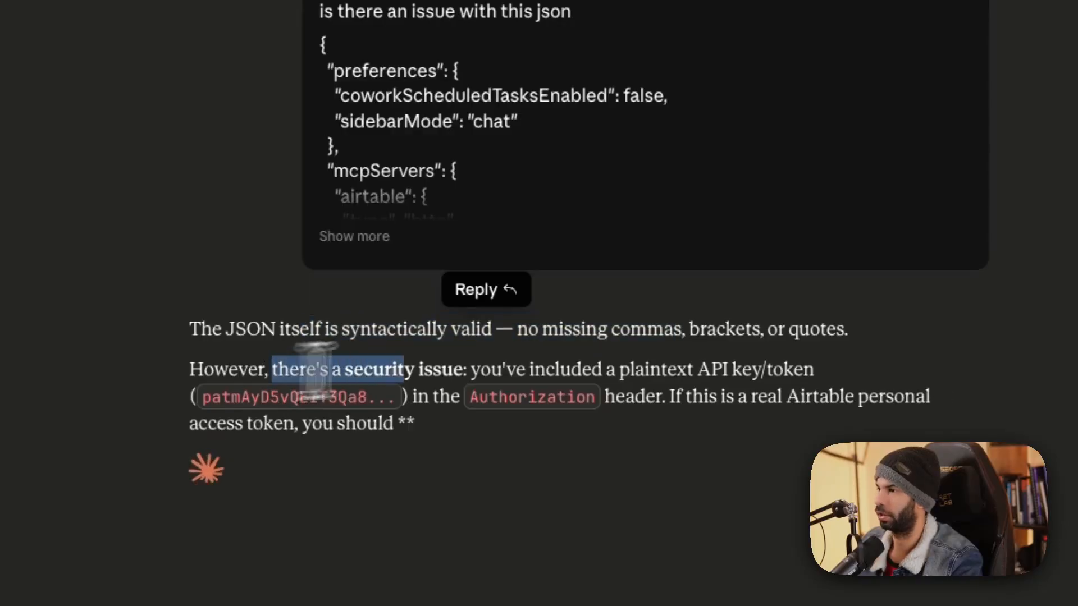
left_click_drag(316, 370, 488, 373)
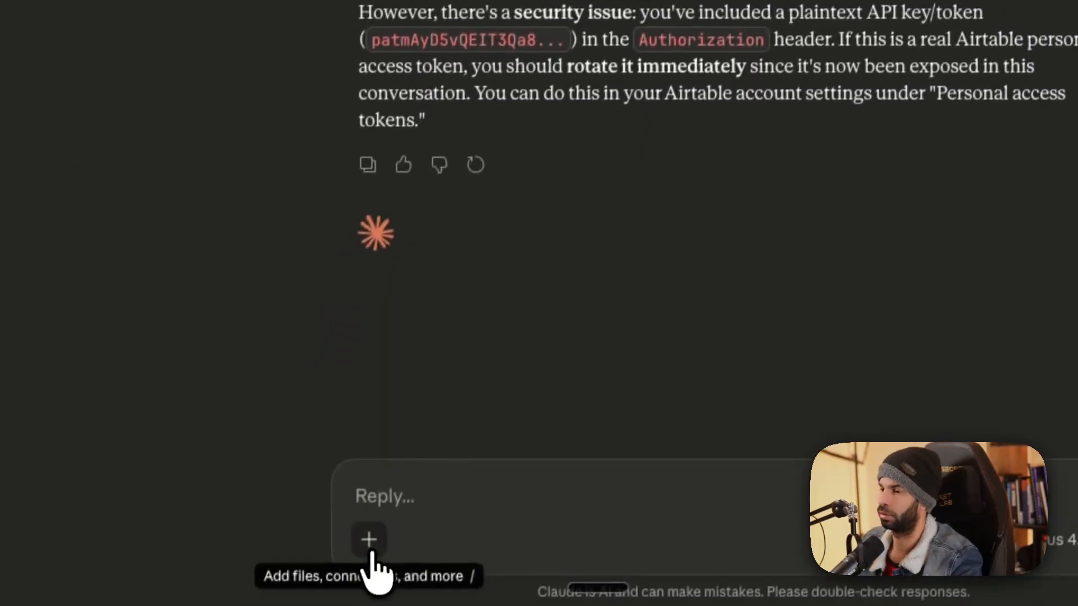
In connector settings, add the youtube-contact-db base and grant airtable-mcp access to it.
left_click(370, 536)
mouse_move(430, 491)
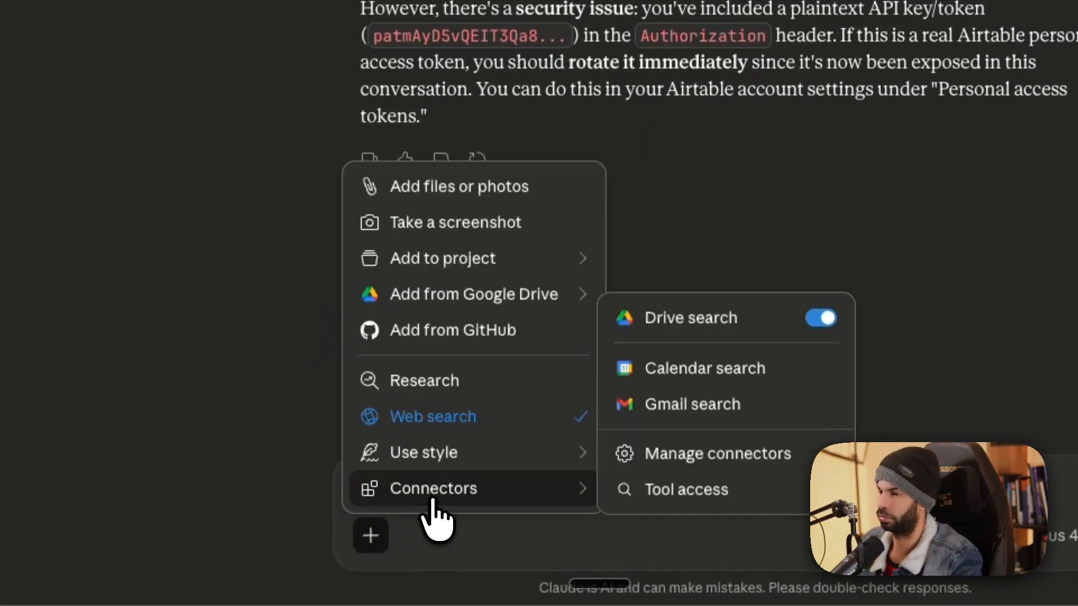
left_click(696, 455)
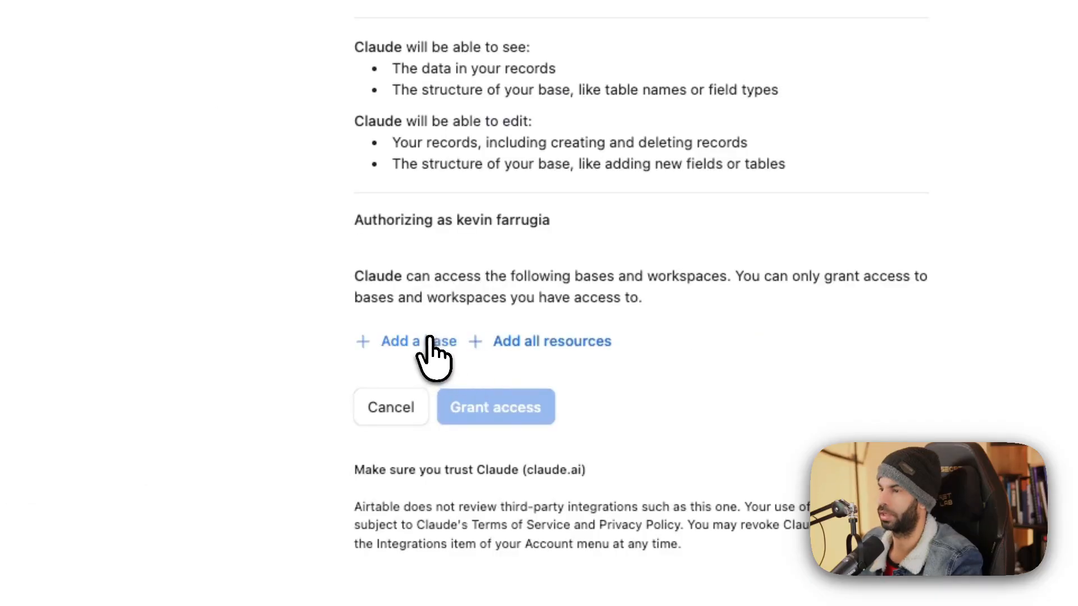
left_click(430, 341)
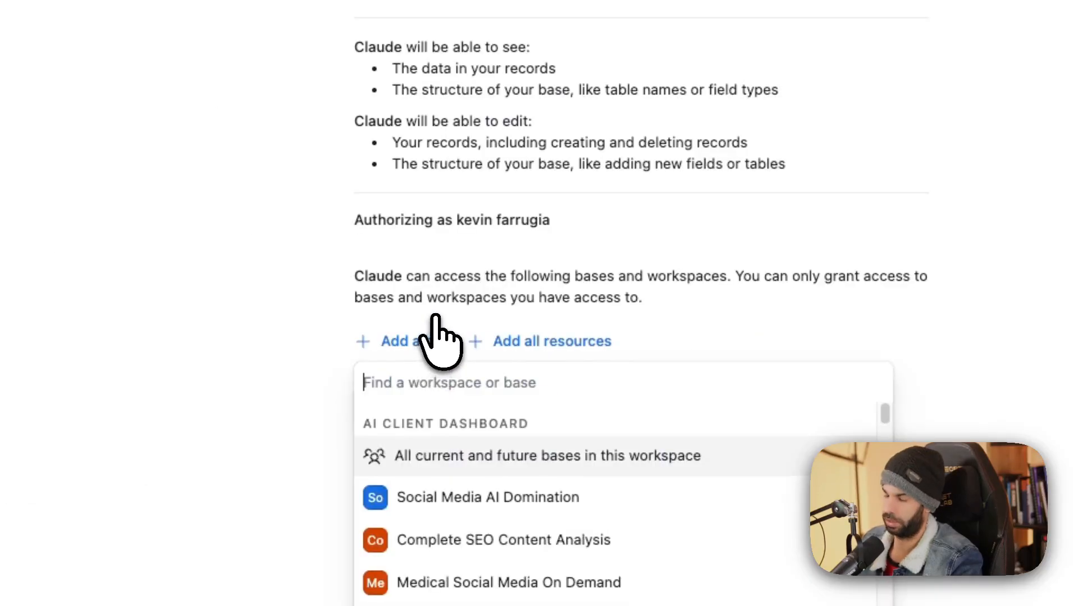
type("youtube-")
left_click(513, 457)
left_click(532, 472)
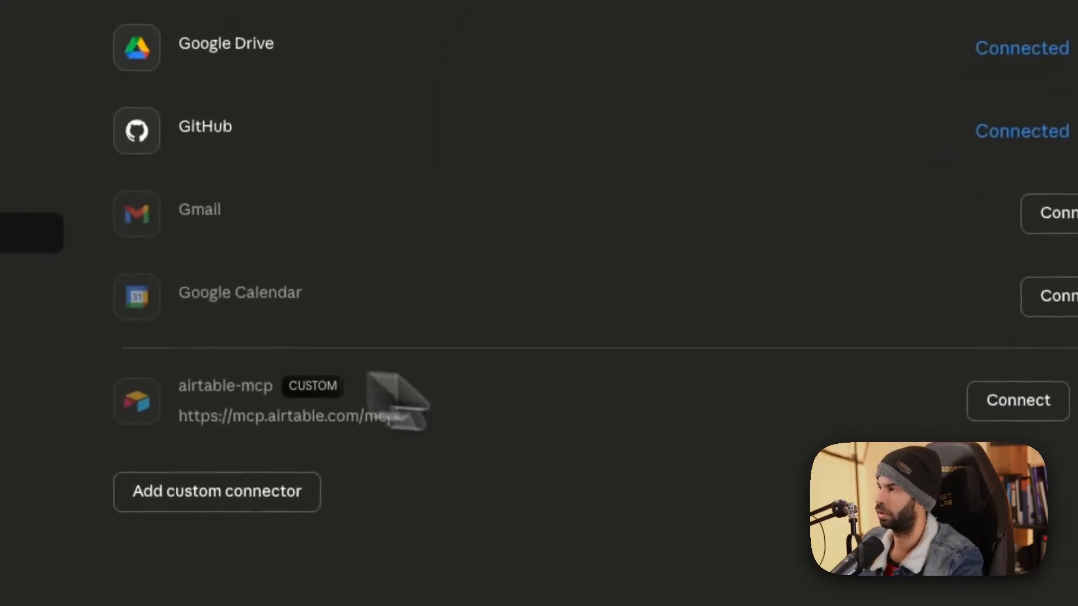
Close the airtable-mcp connector options without removing it and start a new empty chat.
left_click(764, 227)
left_click(553, 340)
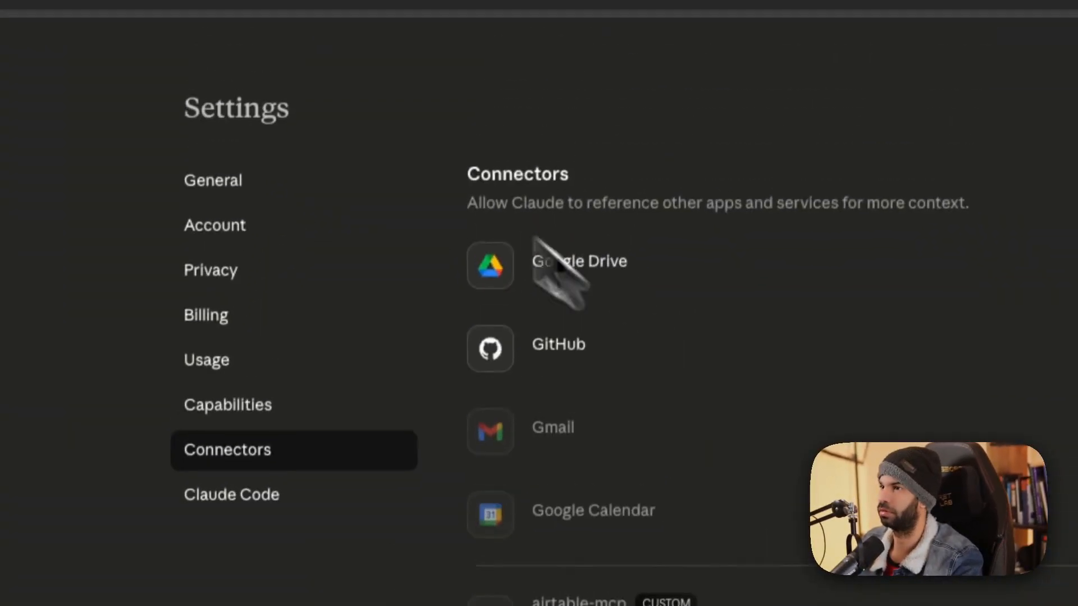
left_click(53, 205)
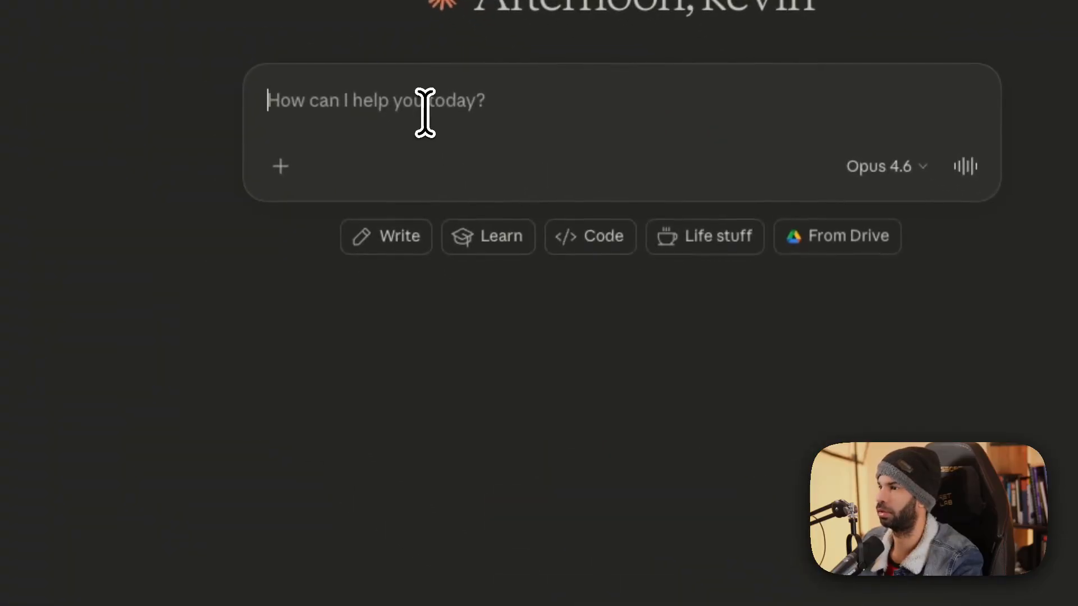
key("super+Tab")
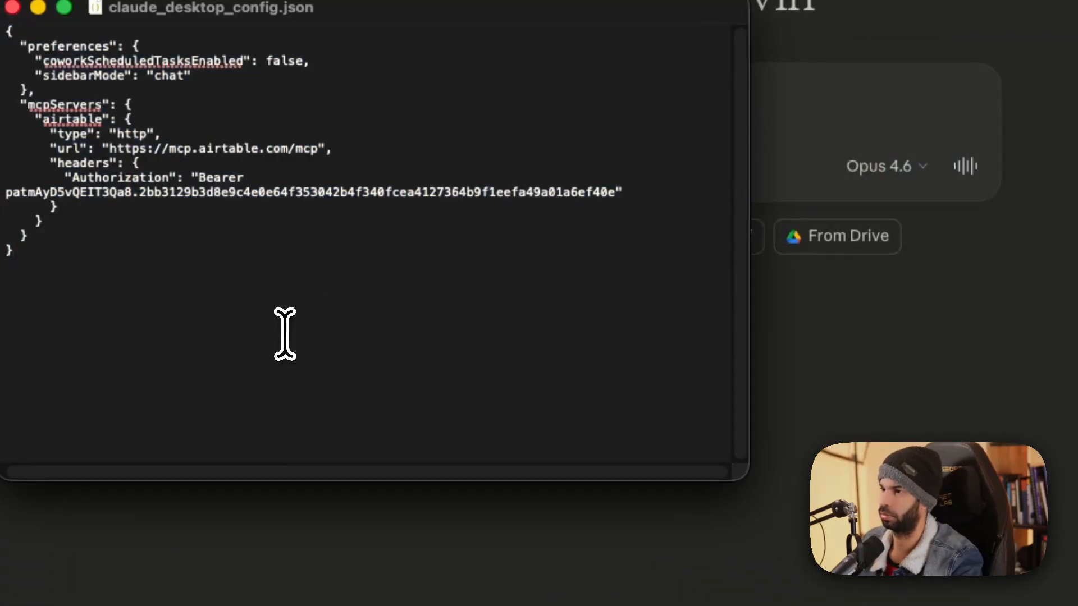
Send 'can you connect to the airtable mcp via this json:' with the copied config JSON pasted.
key("super+a")
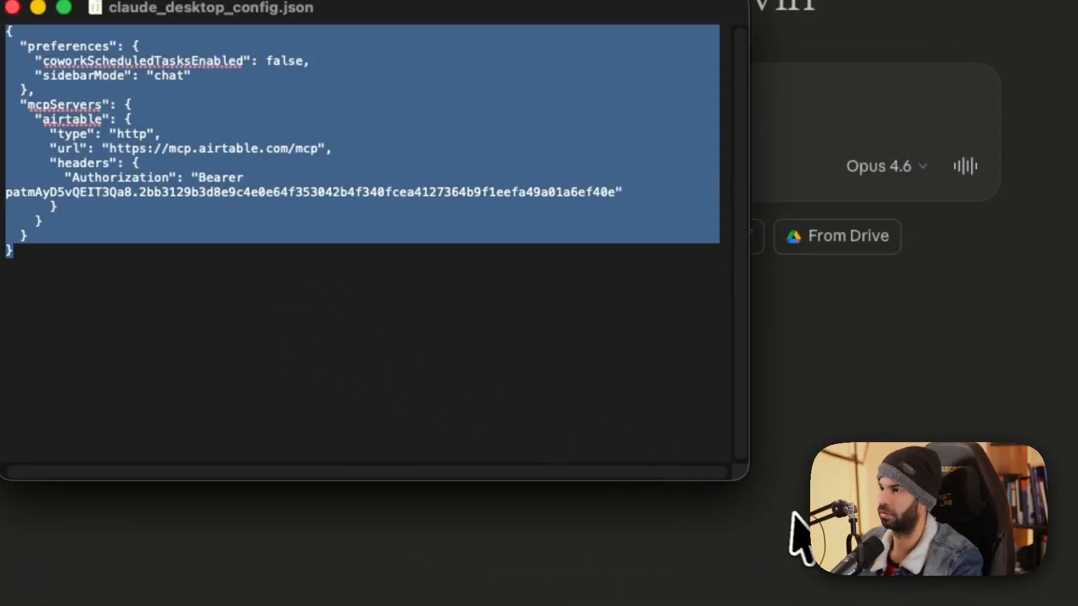
key("super+Tab")
type("can yo")
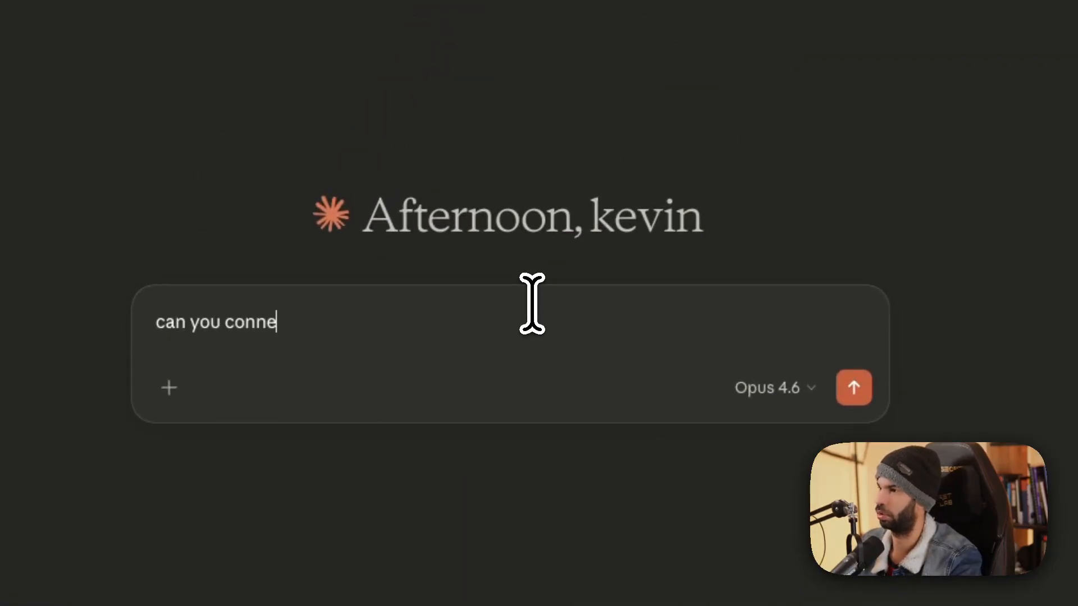
type("u connect to the air")
type("table mcp ")
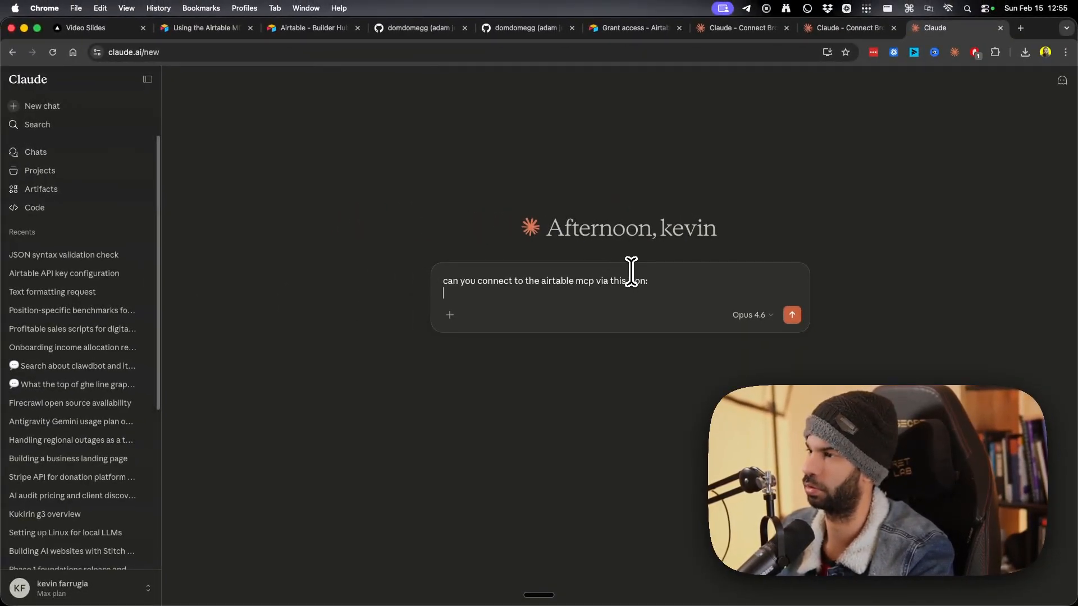
type("via this json:")
key("super+v")
key("Return")
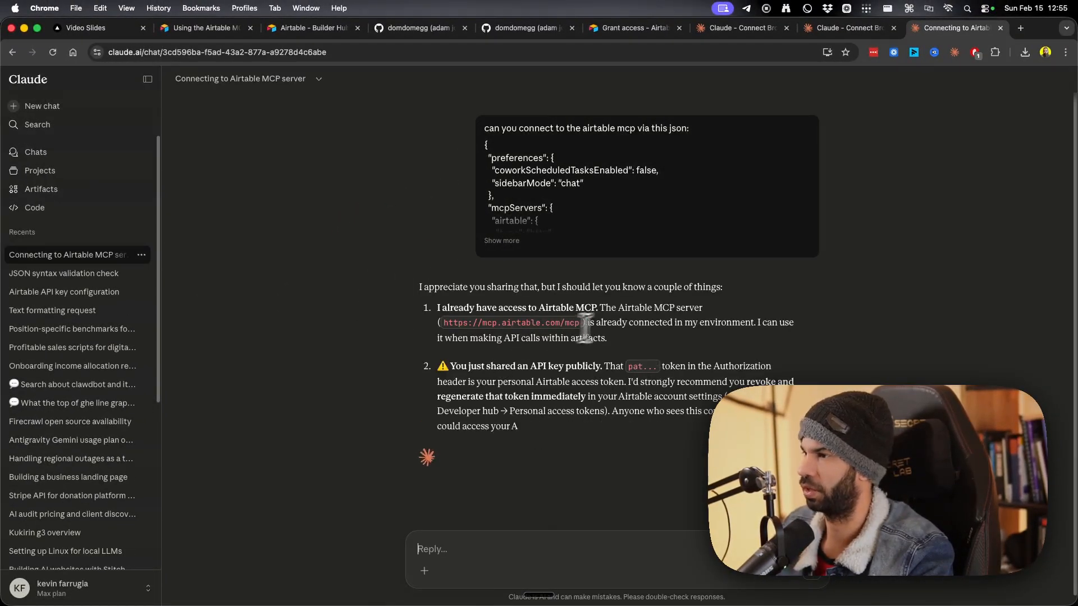
Ask 'can you see what info there is via this airtable mcp' and follow the warning to connector settings.
type("ca")
type("n you see w")
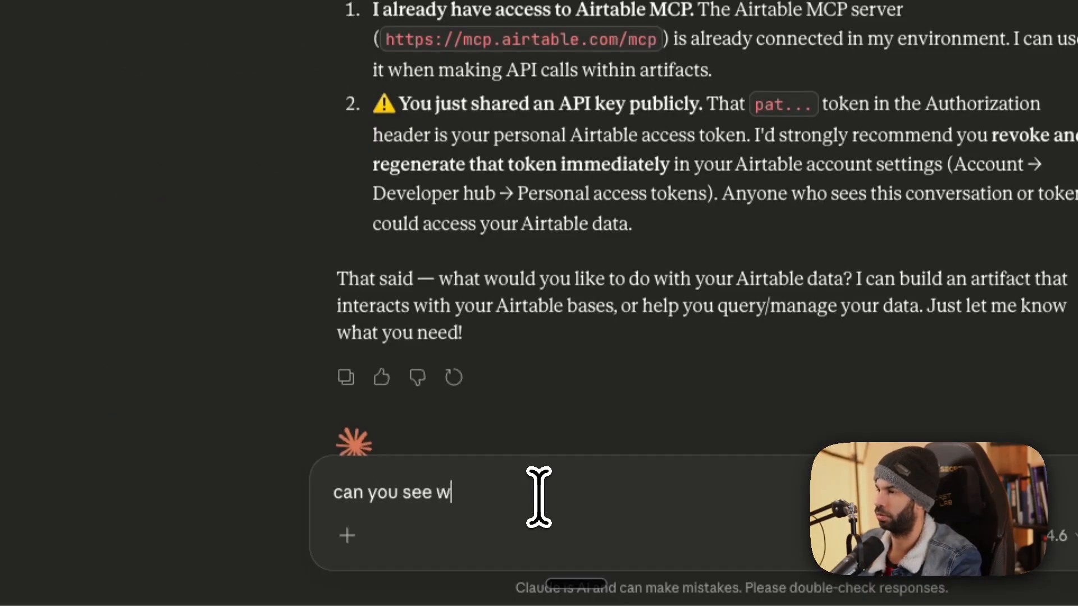
type("hat info there")
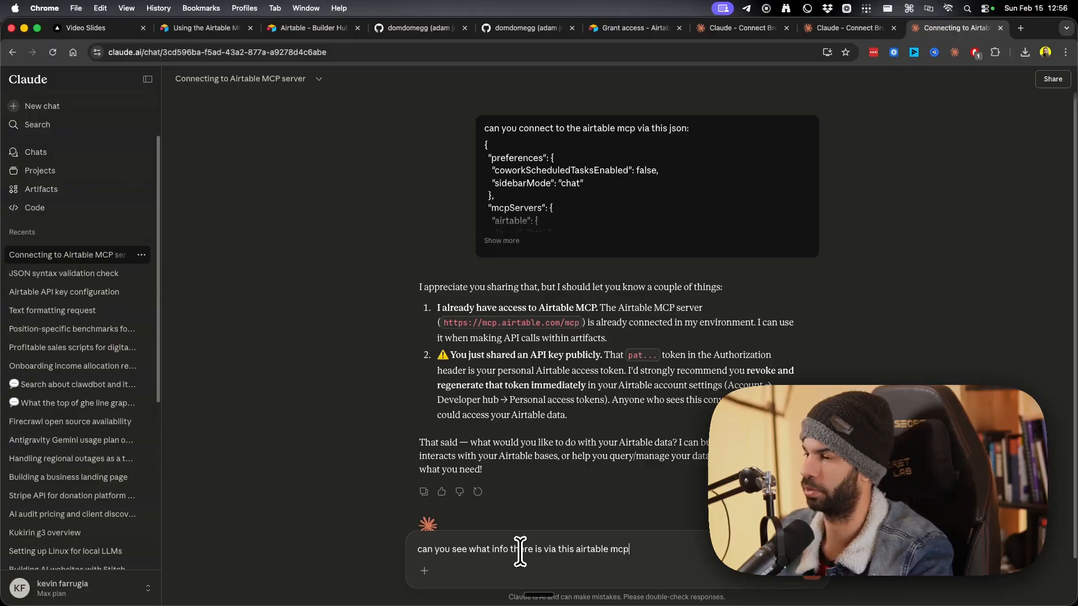
type("is via this airtable mcp")
key("Return")
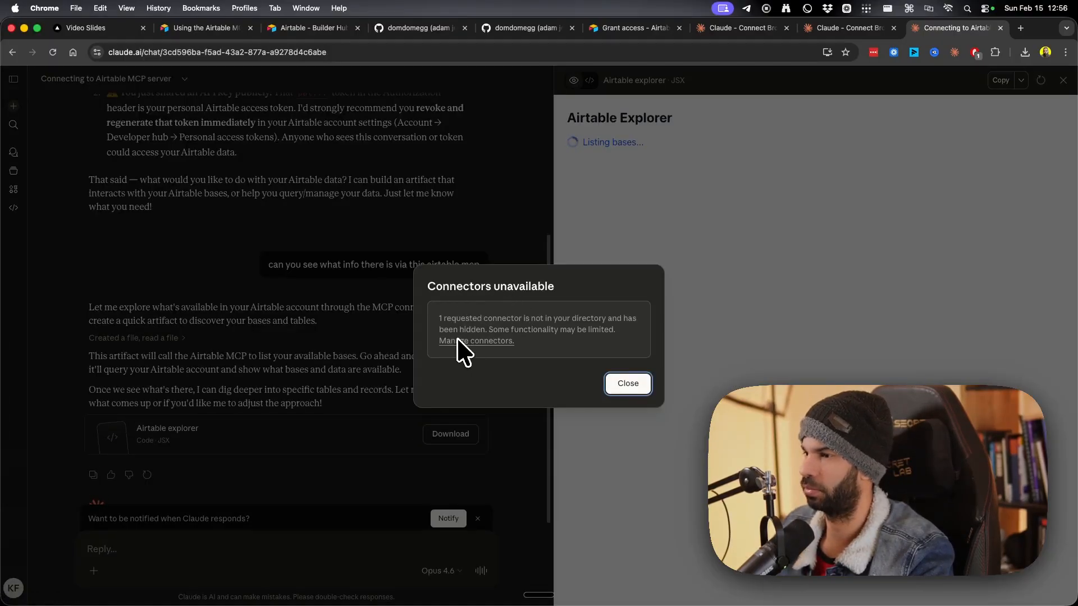
left_click(457, 339)
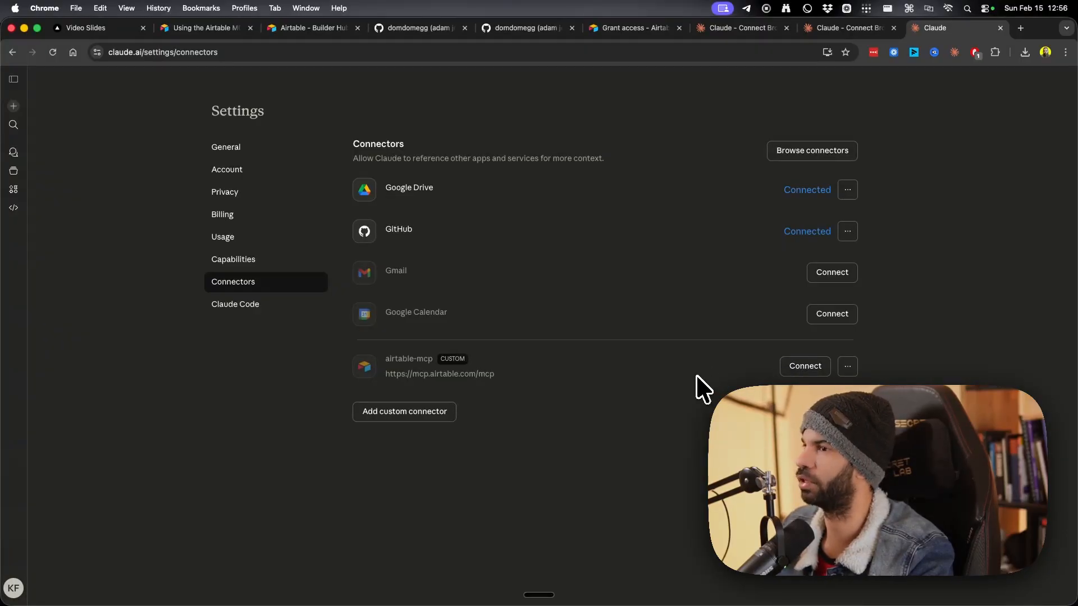
key("ctrl+Up")
Highlight the sarah record summary, then open claude_desktop_config.json in TextEdit and select its mcpServers block.
left_click(236, 247)
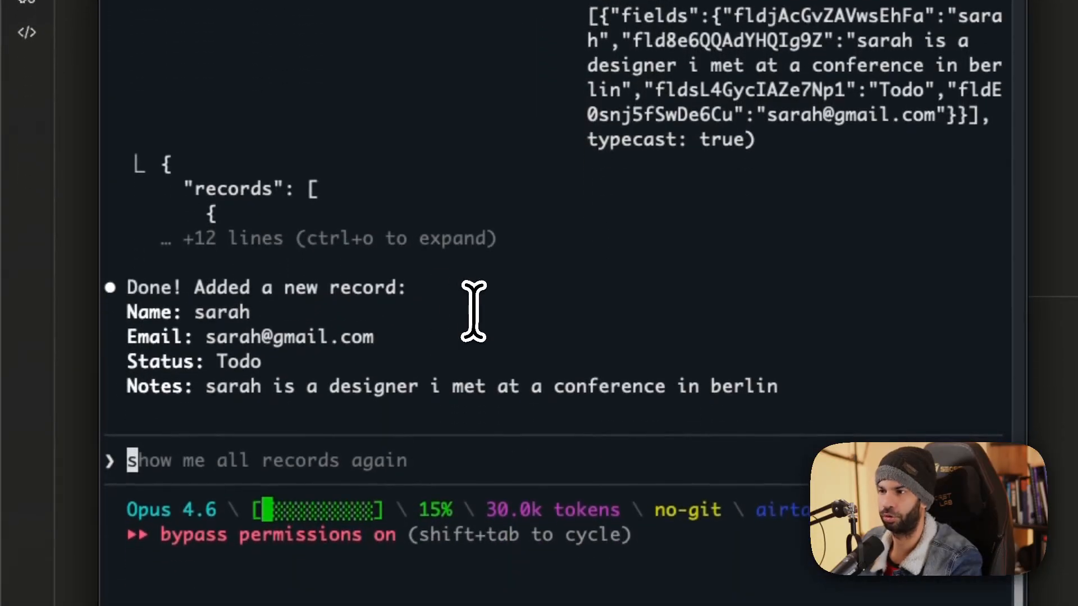
left_click_drag(164, 289, 610, 386)
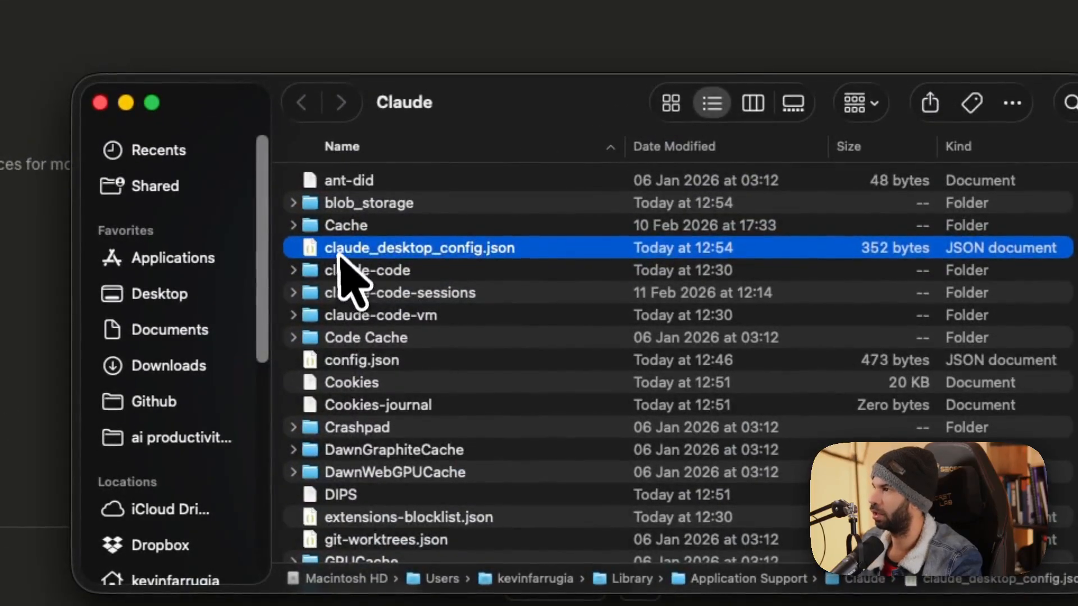
right_click(339, 247)
mouse_move(438, 285)
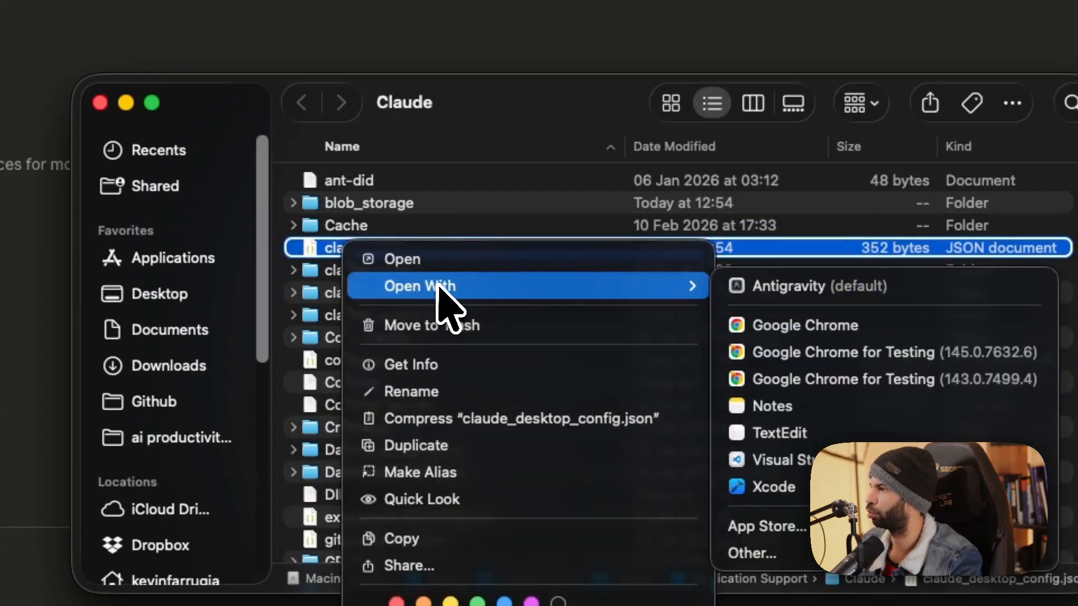
left_click(780, 432)
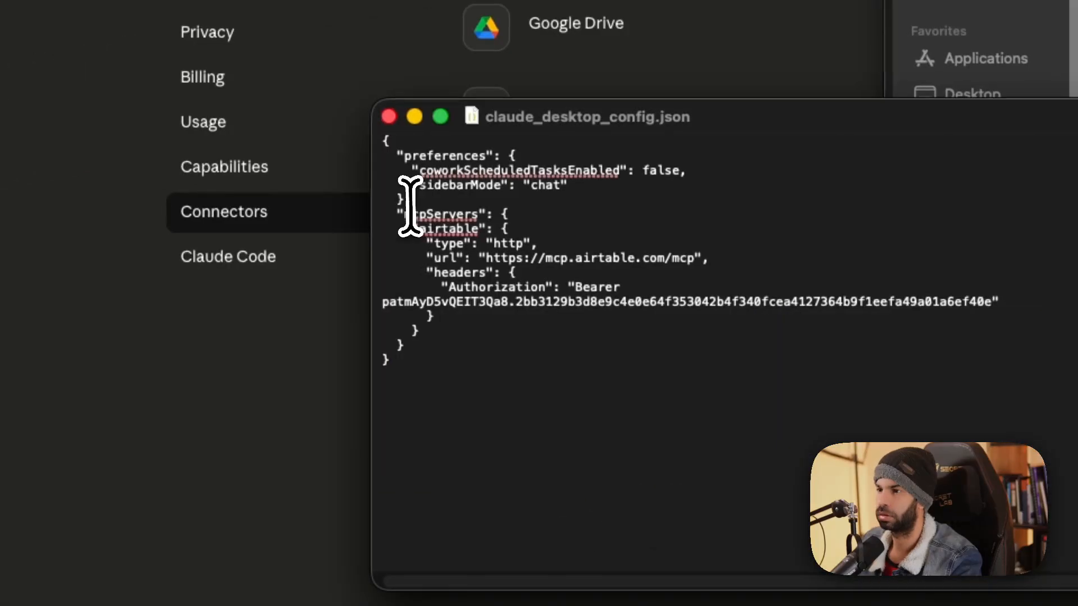
mouse_move(410, 205)
left_mouse_down()
mouse_move(494, 397)
mouse_move(385, 354)
mouse_move(410, 201)
left_mouse_up()
left_click(676, 395)
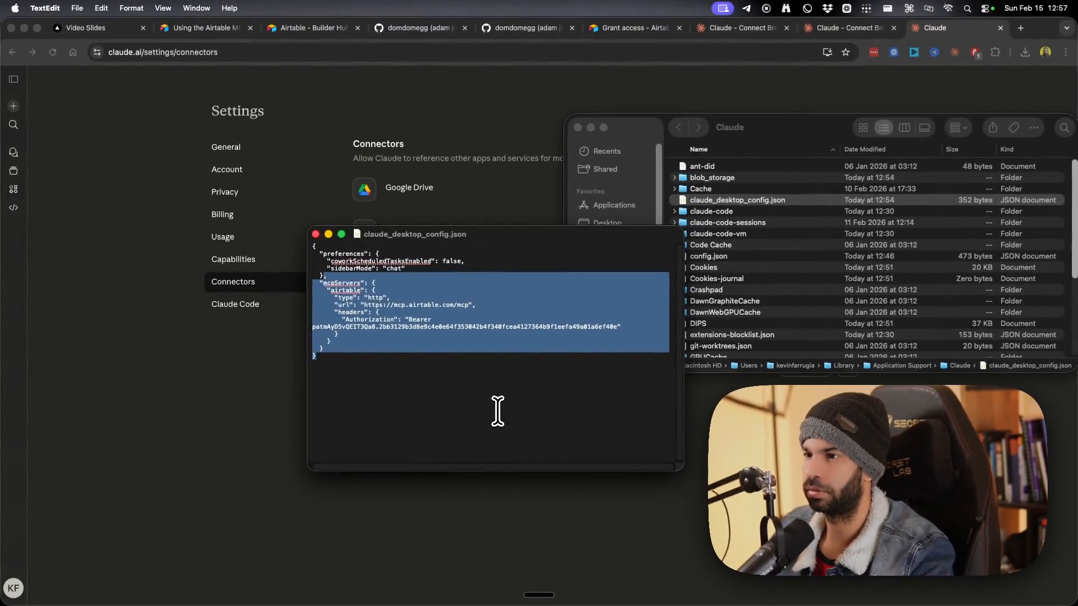
Delete the airtable mcpServers block from the config file and relaunch the Claude desktop app.
key("BackSpace")
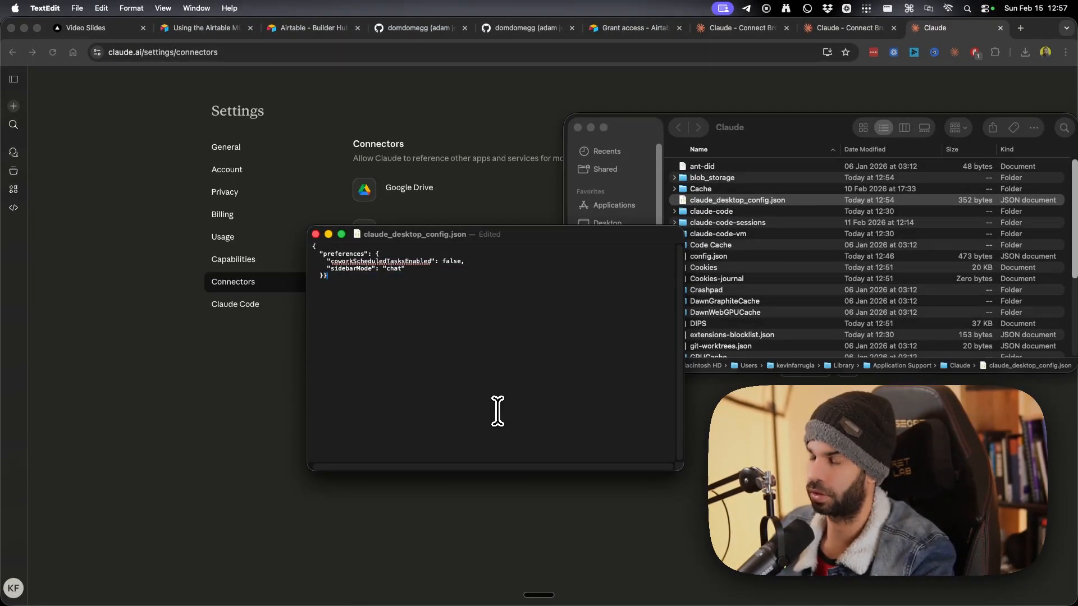
key("super+space")
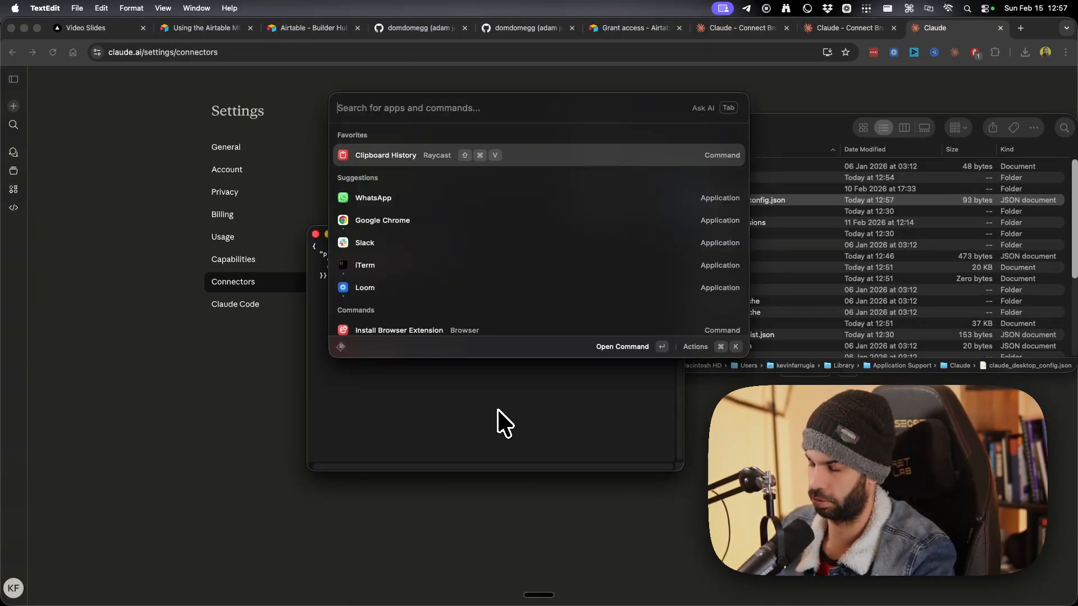
type("cla")
key("Return")
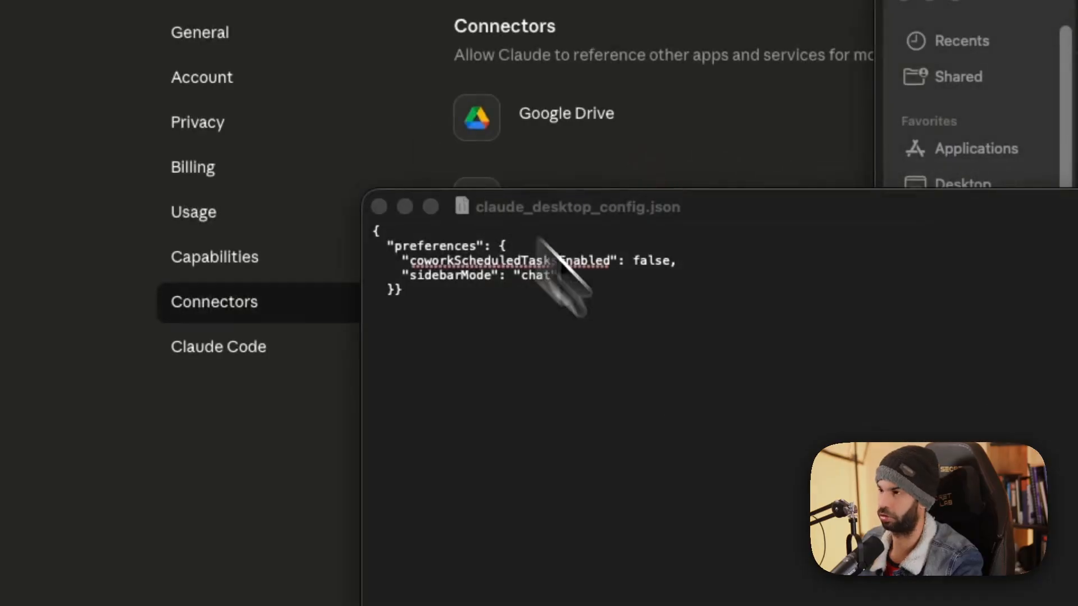
left_click(741, 438)
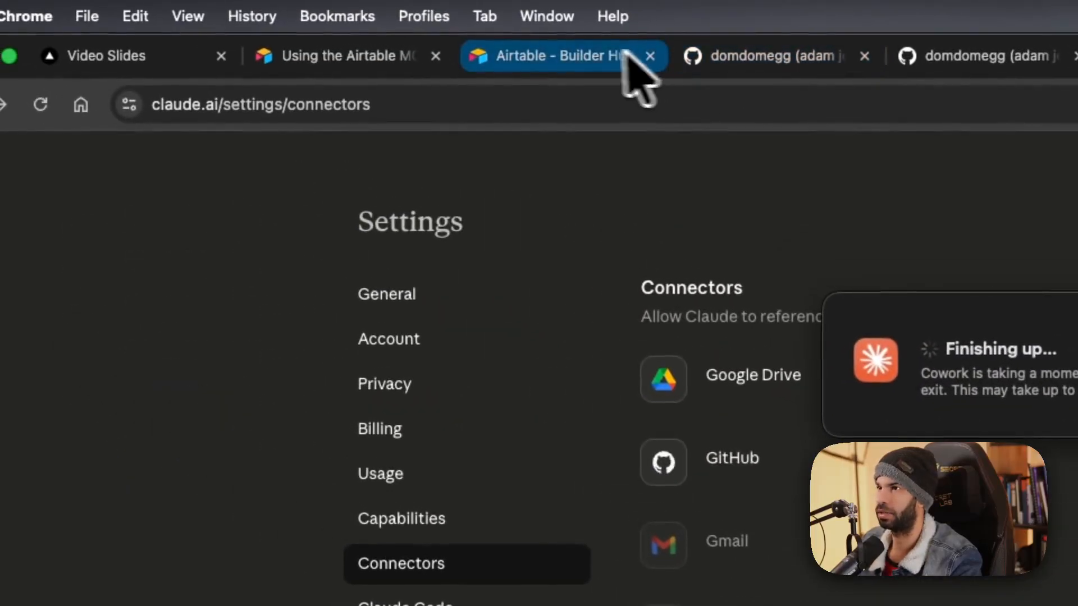
Move the Finishing up notice aside and advance the deck to slide 8/8, 'Get the Free Setup Guide'.
left_click(206, 56)
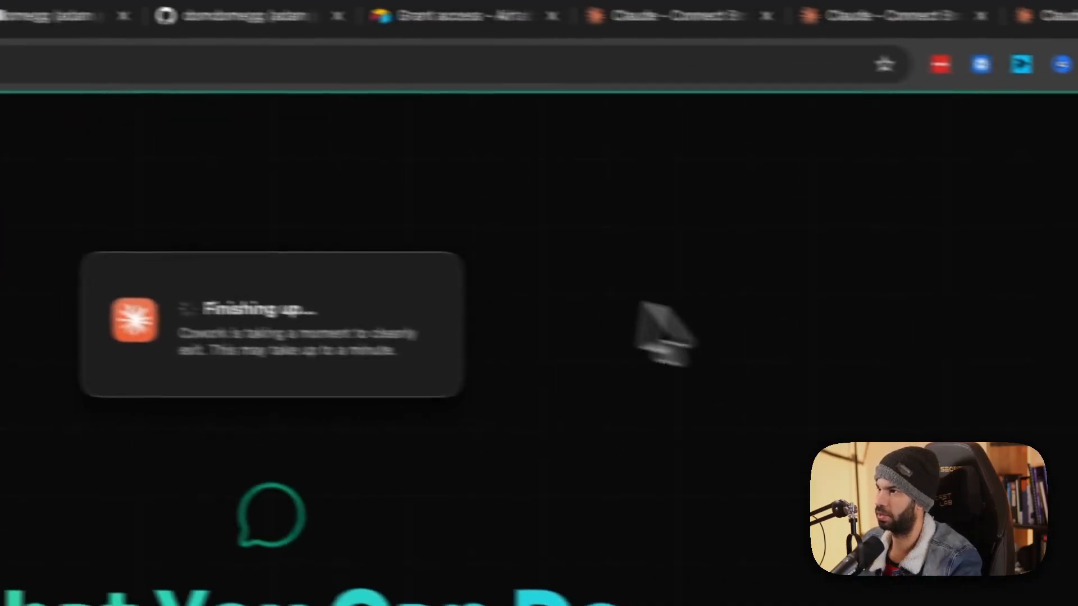
left_click_drag(1055, 303, 821, 2)
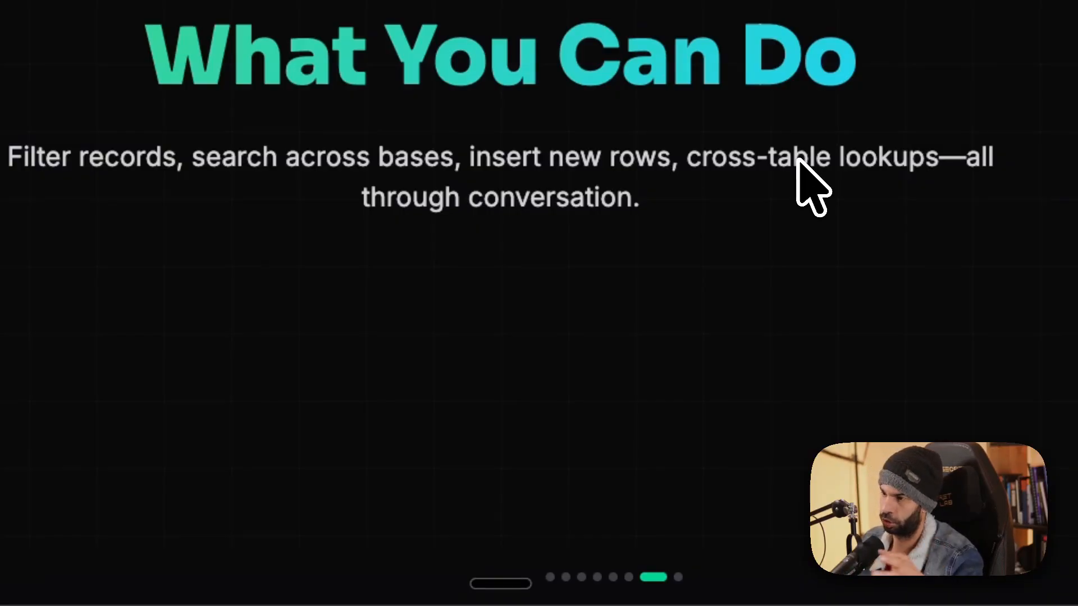
key("Right")
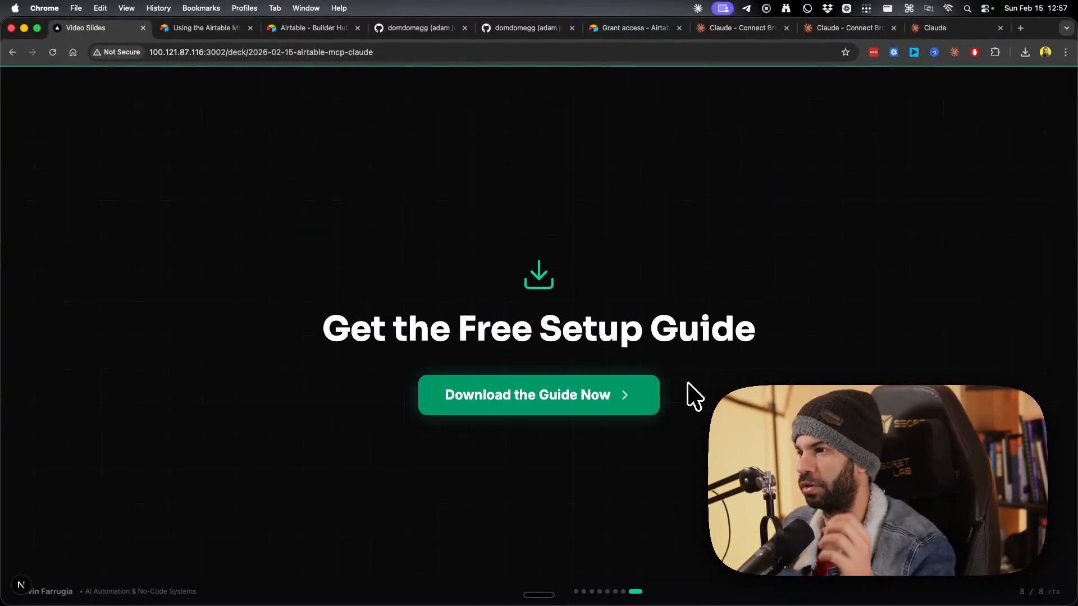